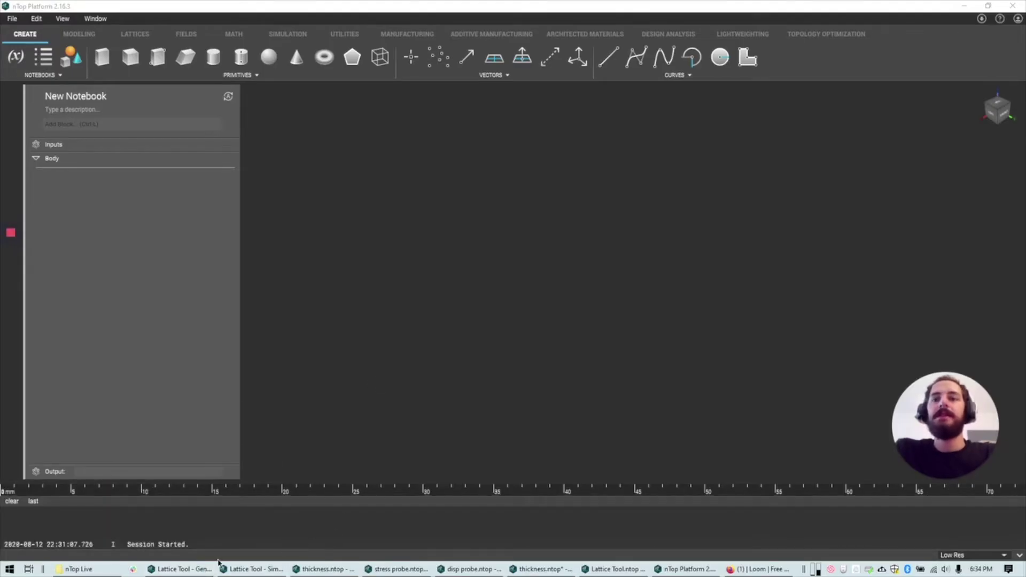
# Bring the Lattice Tool - Generate notebook forward and orbit the green bracket to an isometric view
pyautogui.click(254, 570)
pyautogui.click(198, 571)
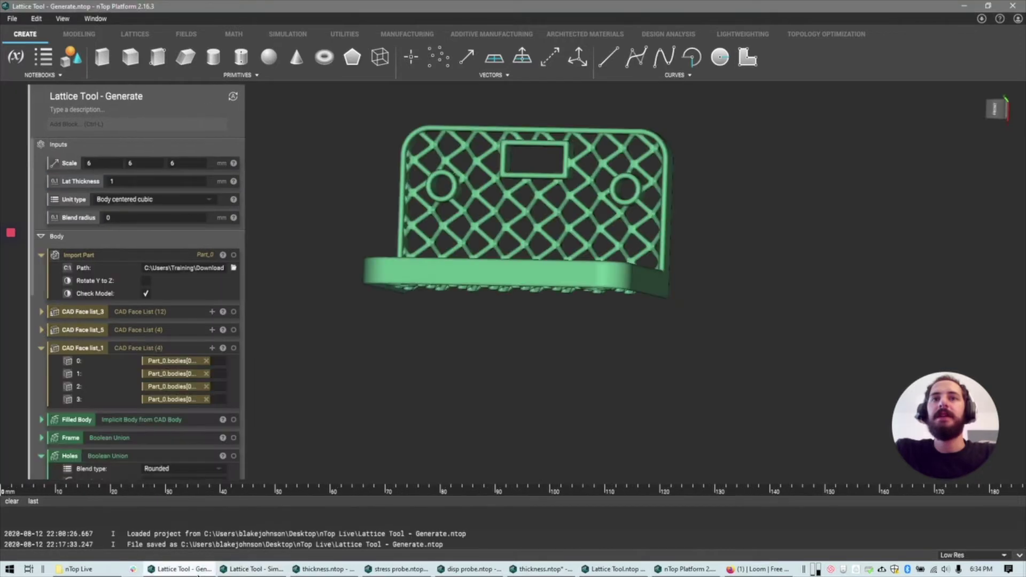
pyautogui.scroll(-2, 481, 338)
pyautogui.moveTo(481, 315); pyautogui.dragTo(482, 344, button='right')
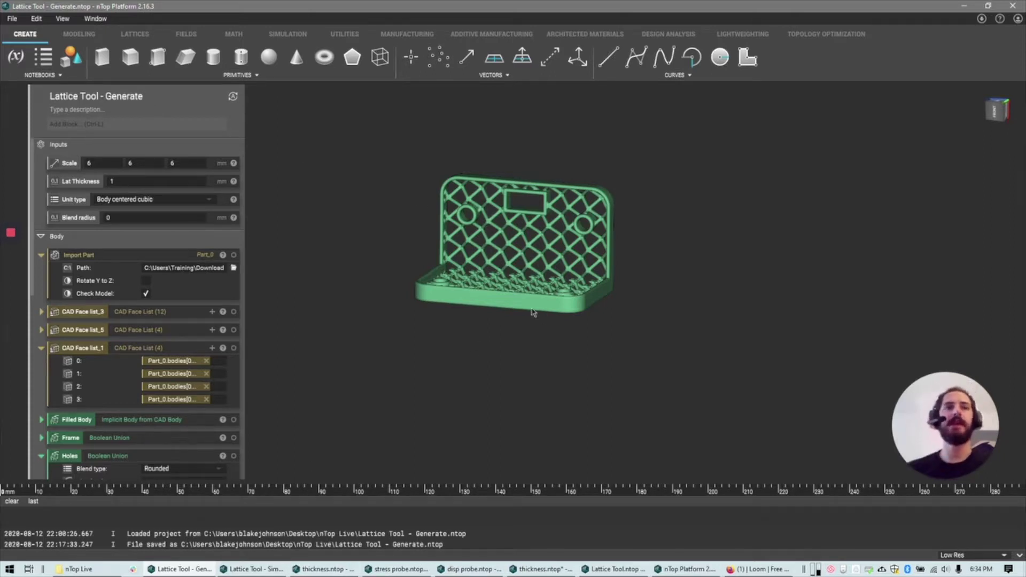
# Step through the CAD Face list_1, Import Part and Part blocks to highlight the bracket model
pyautogui.moveTo(502, 314); pyautogui.dragTo(424, 359, button='right')
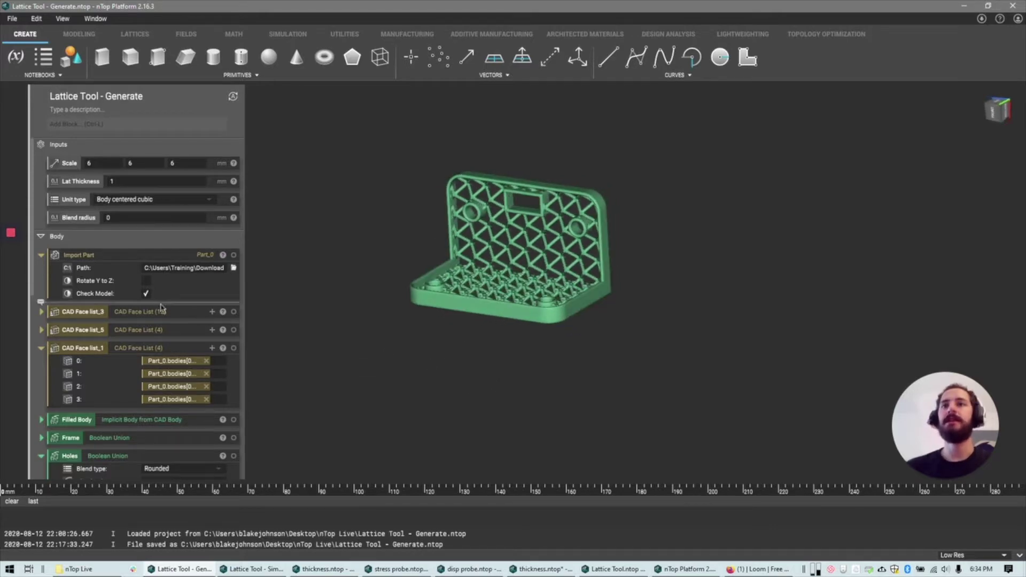
pyautogui.scroll(-1, 159, 308)
pyautogui.click(174, 294)
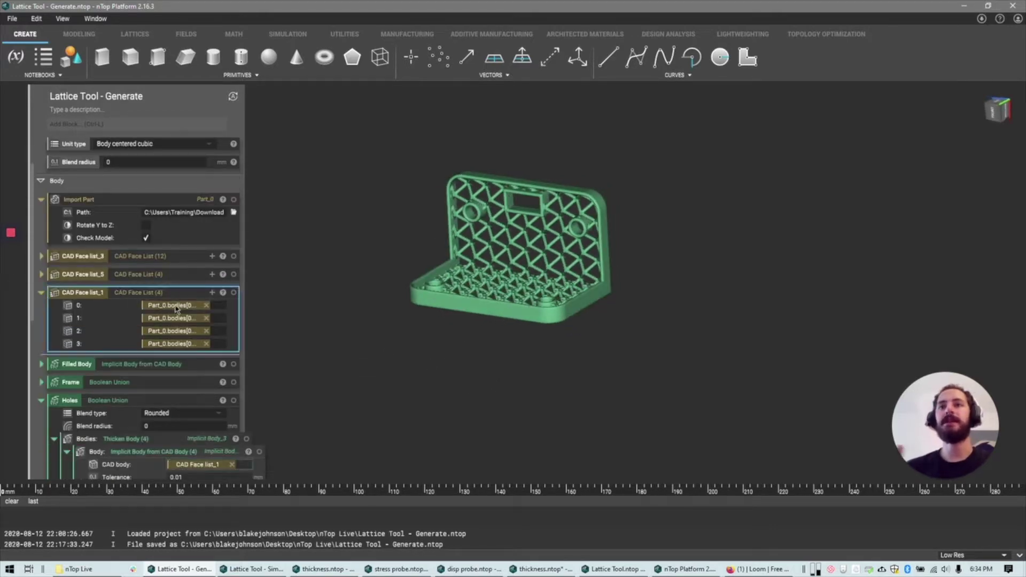
pyautogui.scroll(-4, 176, 308)
pyautogui.scroll(4, 191, 224)
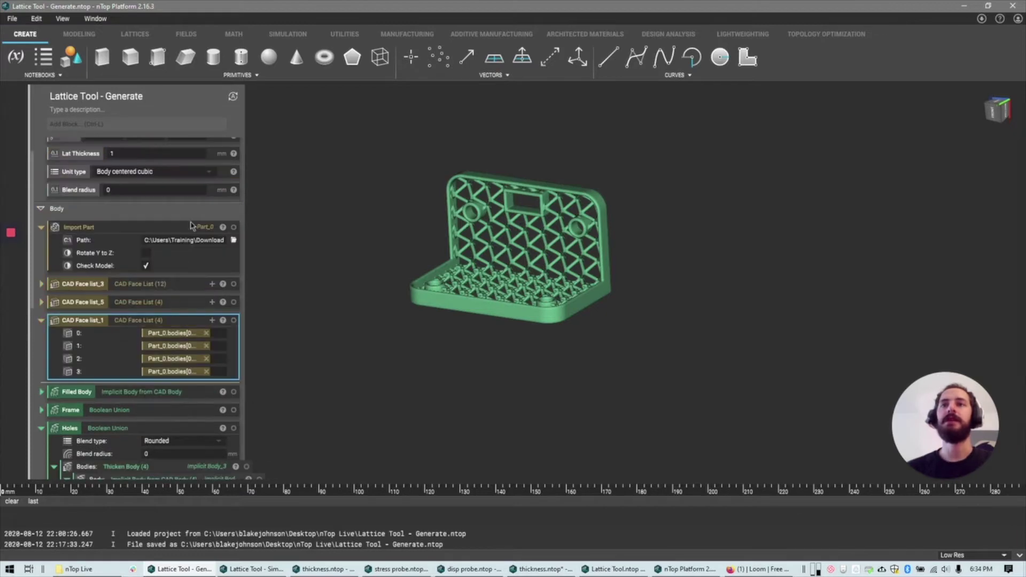
pyautogui.click(192, 228)
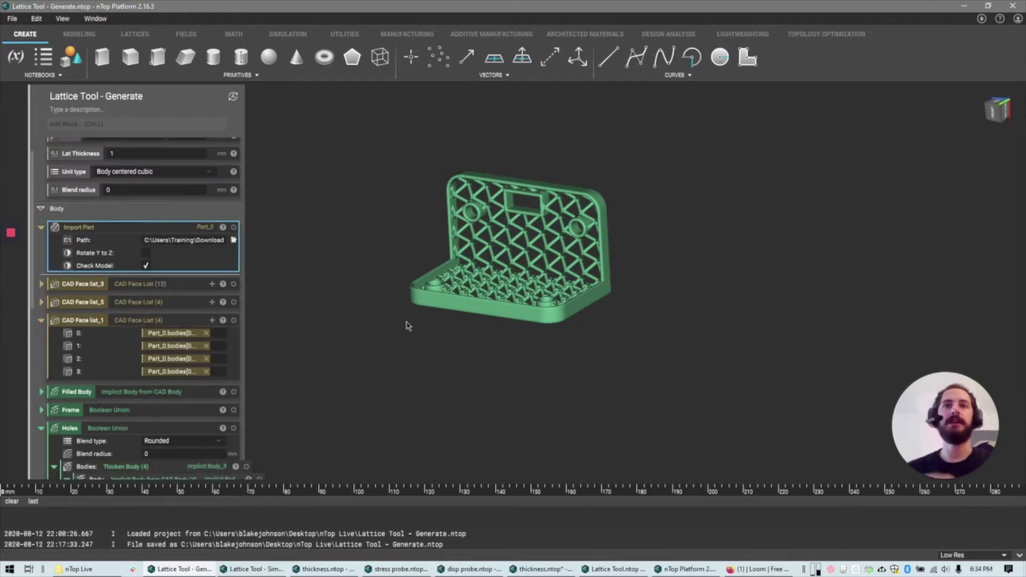
pyautogui.scroll(-10, 157, 318)
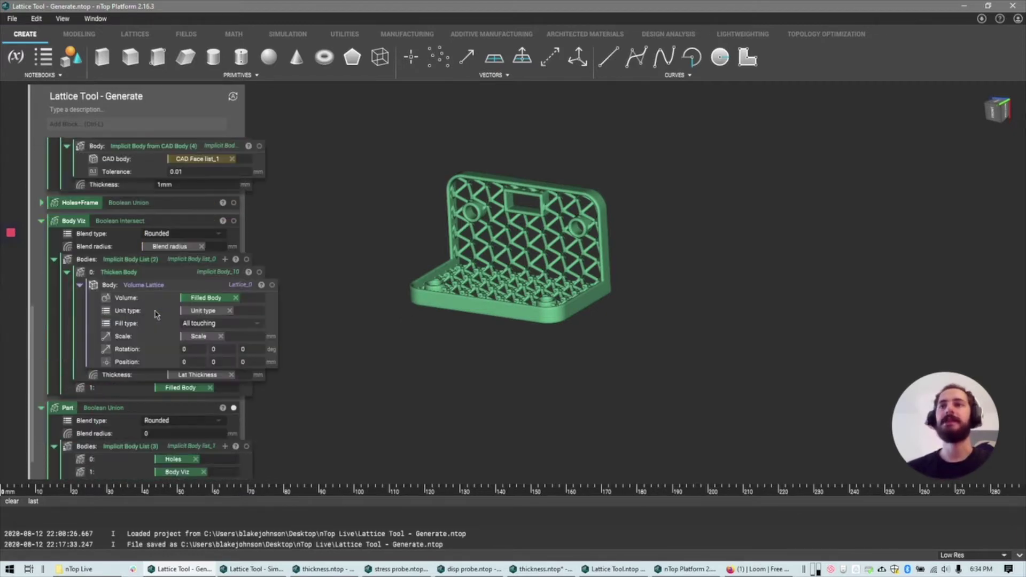
pyautogui.click(149, 376)
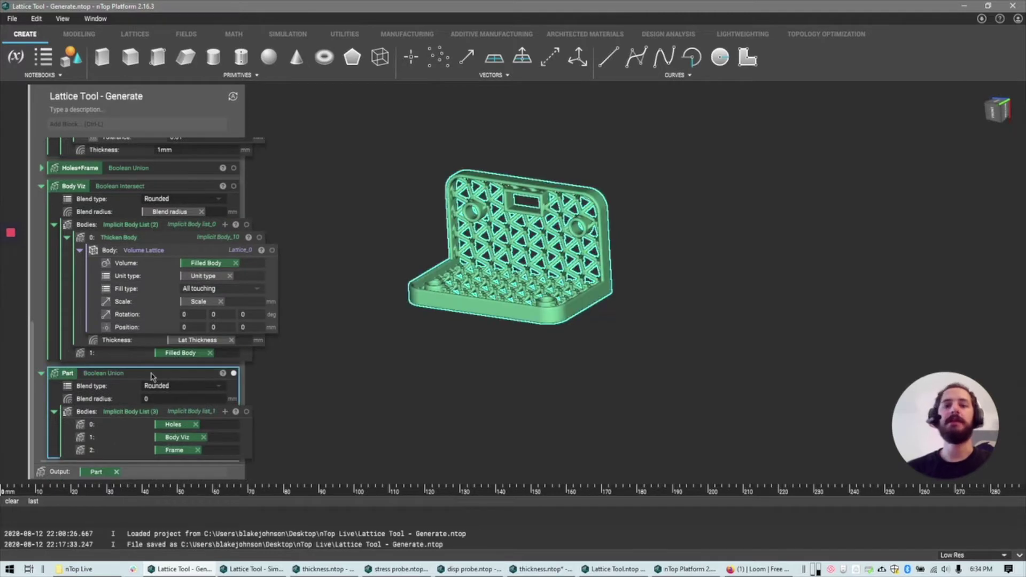
# Orbit the bracket to a more top-down view while reviewing the notebook blocks
pyautogui.moveTo(412, 348); pyautogui.dragTo(417, 383)
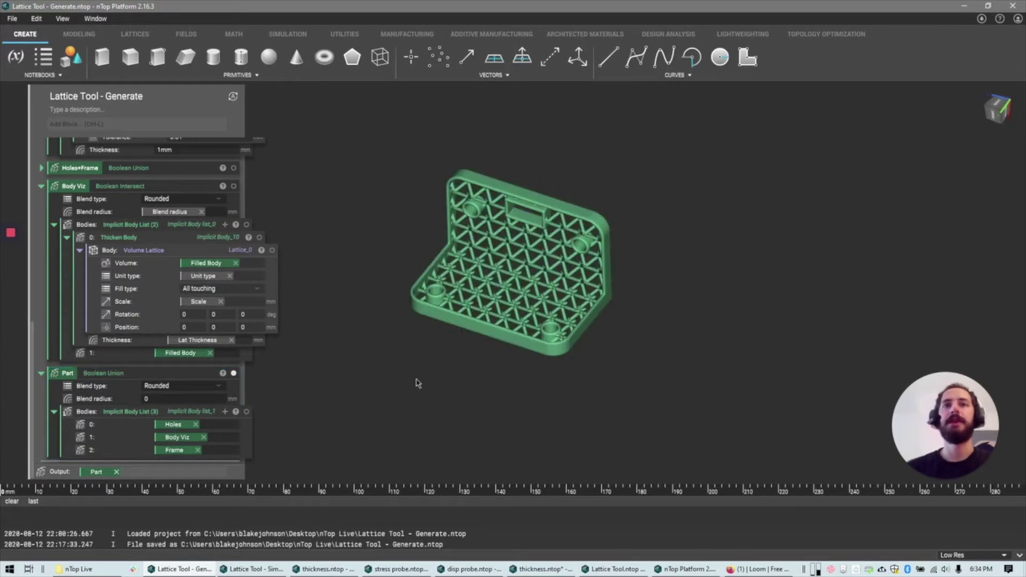
pyautogui.scroll(5, 178, 384)
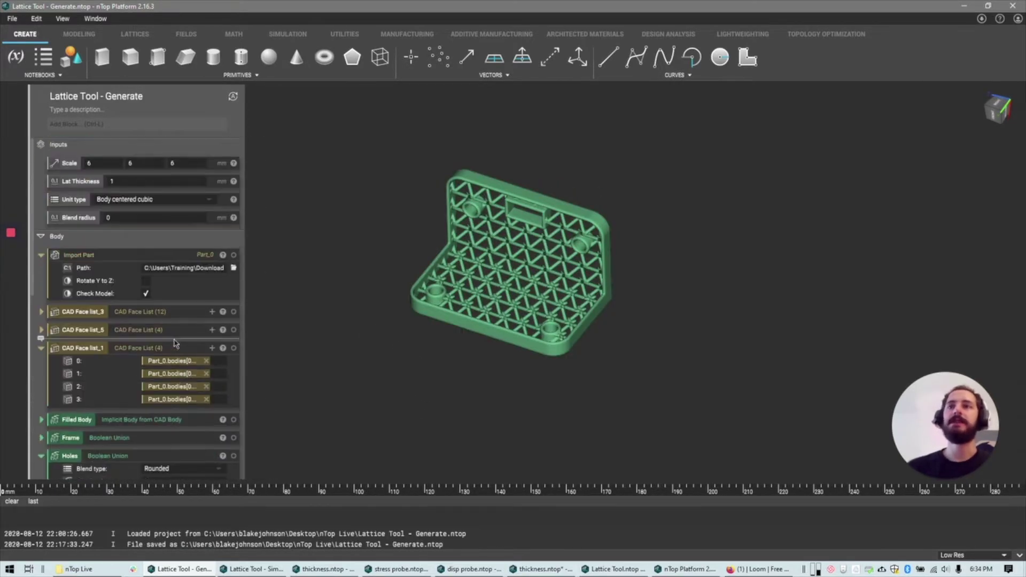
pyautogui.scroll(-5, 175, 352)
pyautogui.scroll(5, 174, 340)
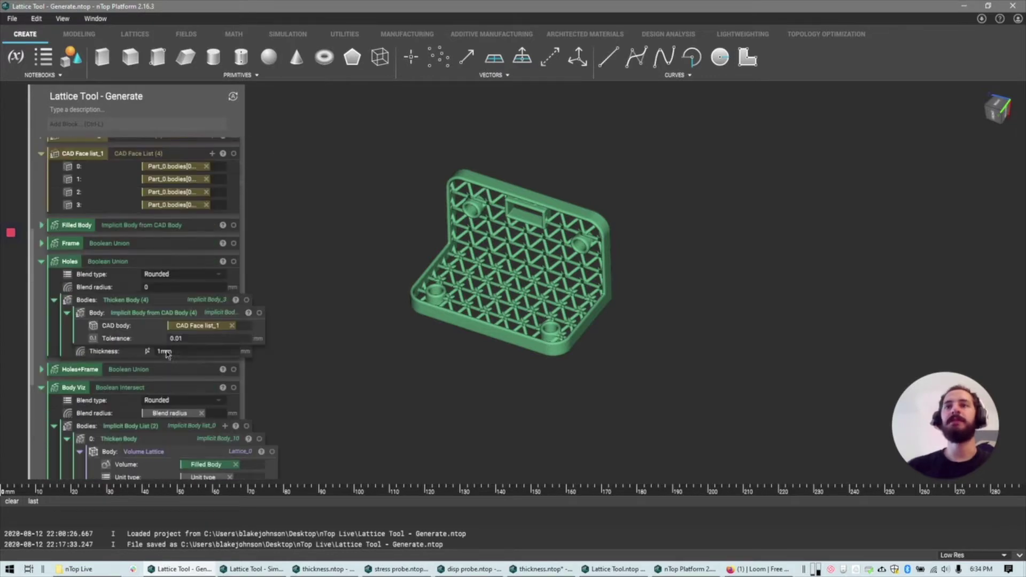
pyautogui.scroll(-4, 164, 328)
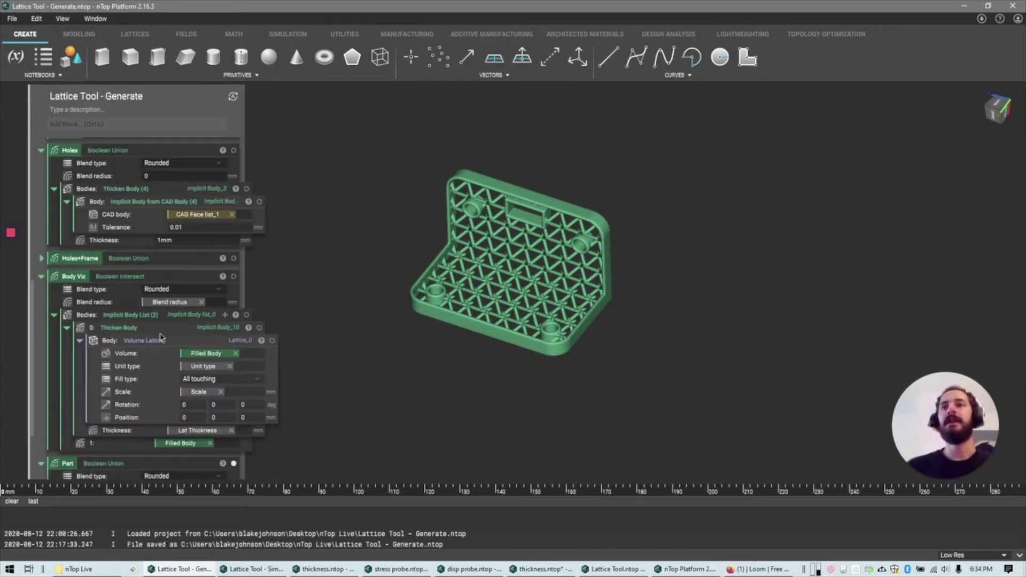
pyautogui.moveTo(164, 340); pyautogui.dragTo(163, 341)
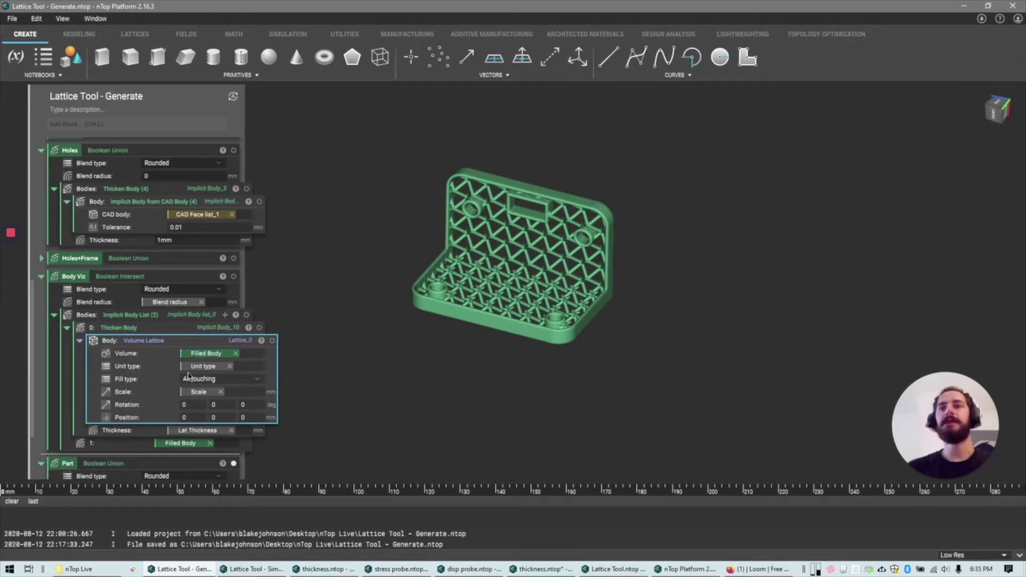
pyautogui.scroll(6, 131, 380)
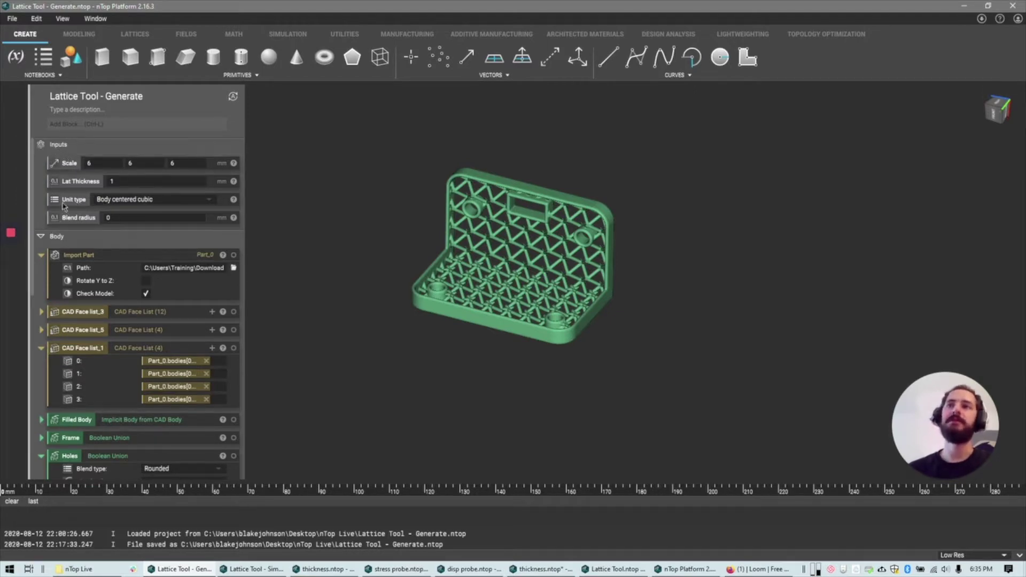
pyautogui.scroll(-3, 84, 271)
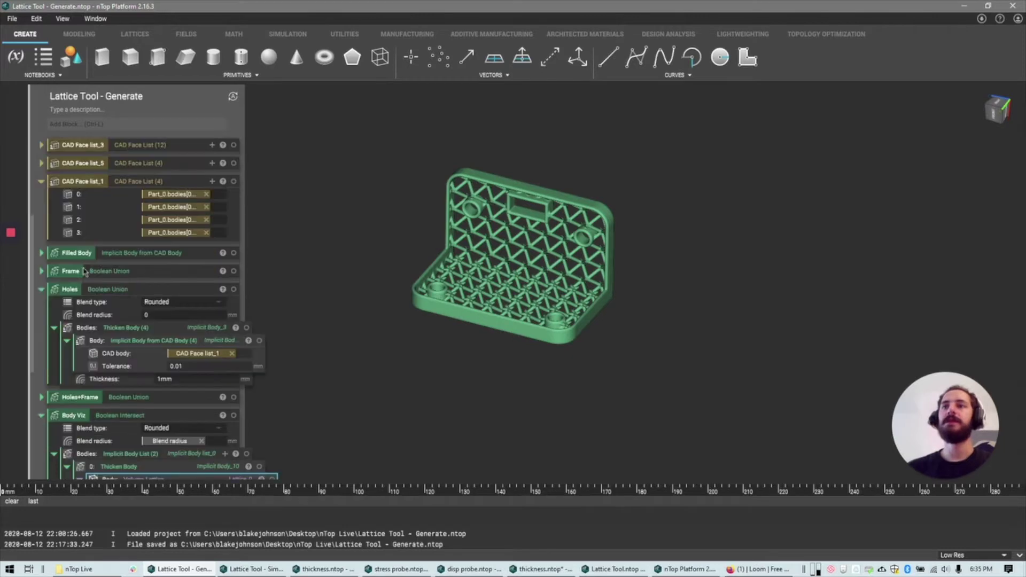
pyautogui.scroll(-2, 105, 322)
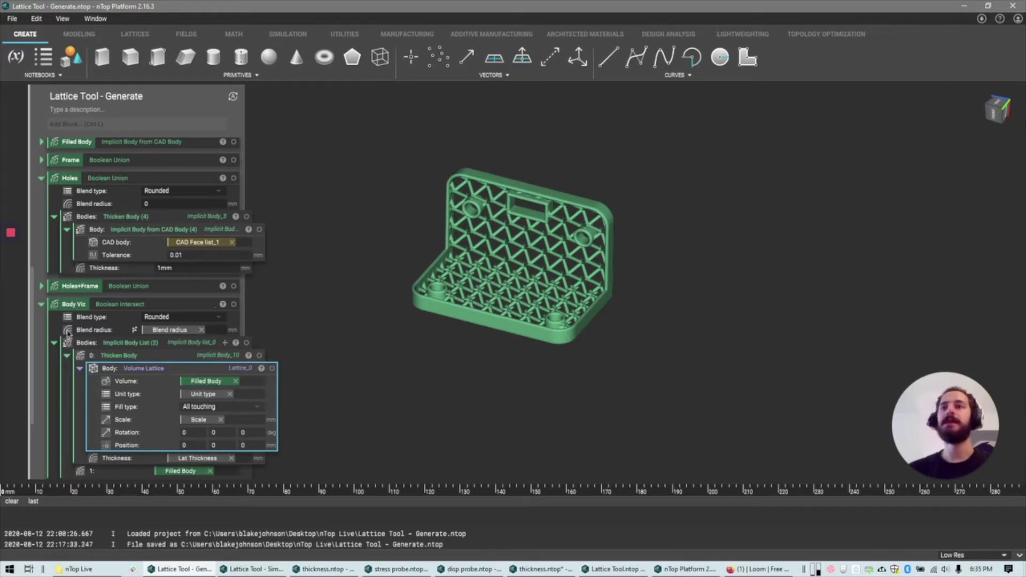
# Orbit the bracket to an enlarged front view and reselect the Part block
pyautogui.moveTo(495, 299); pyautogui.dragTo(630, 166, button='right')
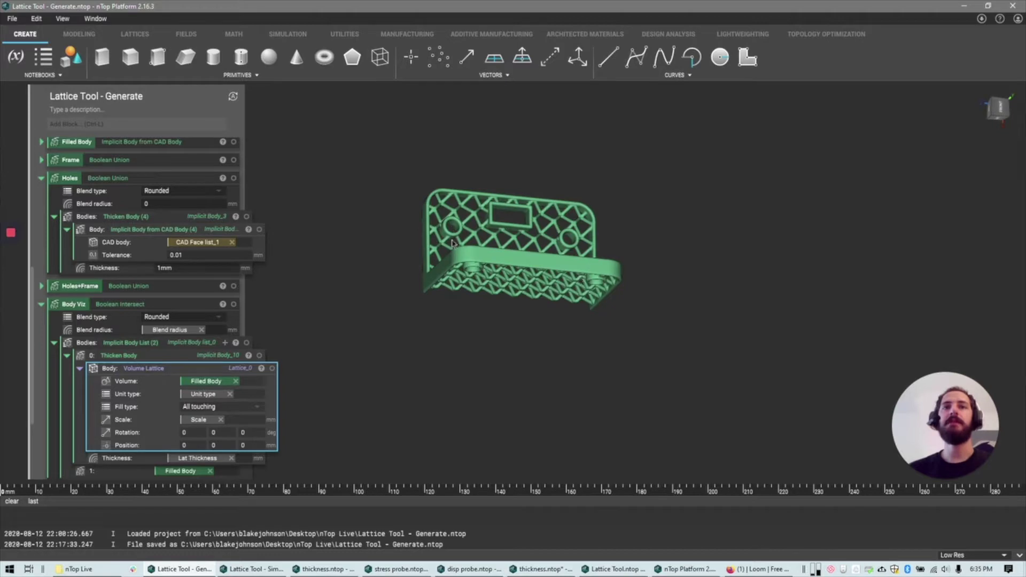
pyautogui.moveTo(452, 243); pyautogui.dragTo(378, 351, button='right')
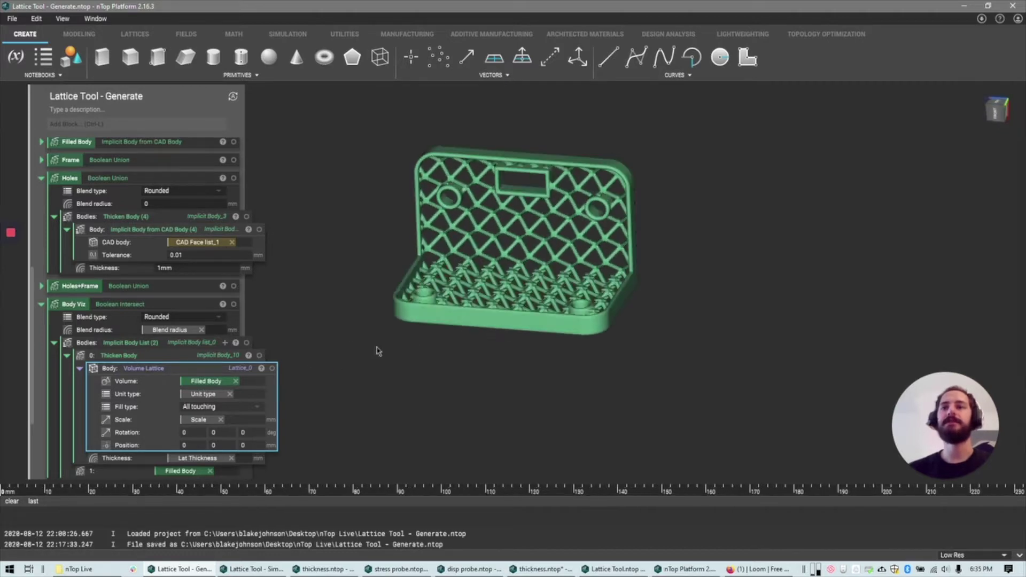
pyautogui.scroll(5, 155, 339)
pyautogui.scroll(-8, 155, 339)
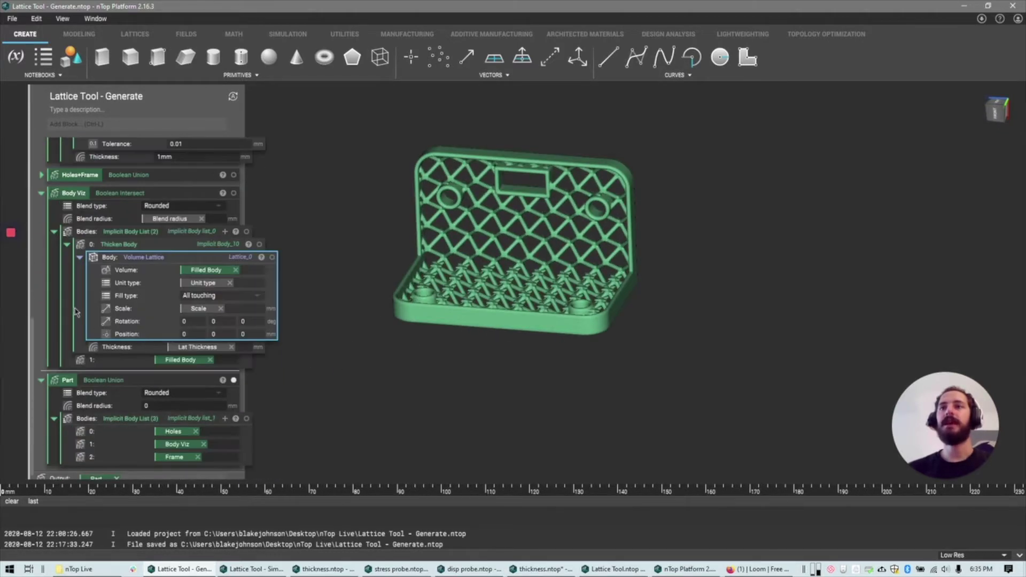
pyautogui.click(116, 381)
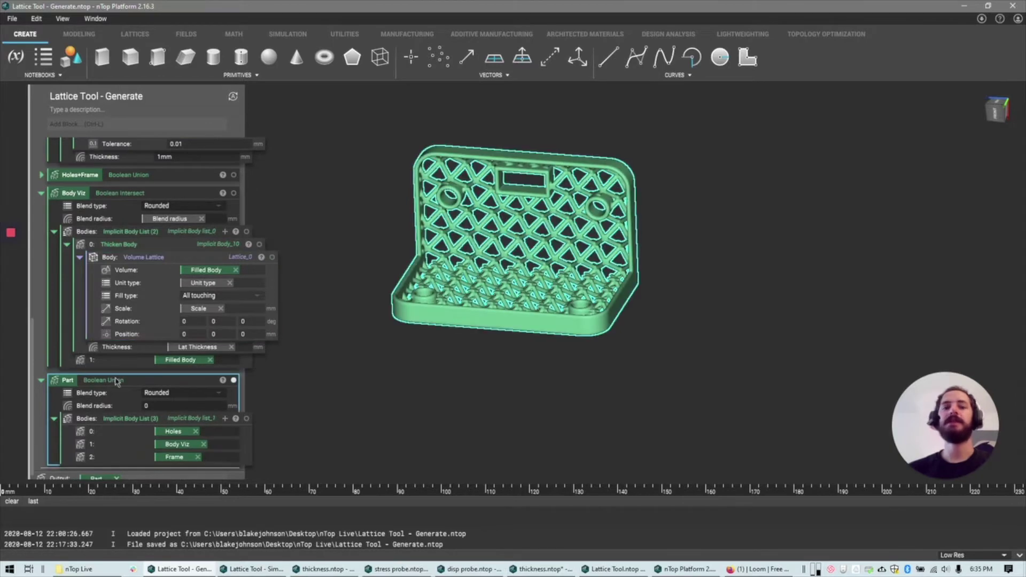
# Collapse the Body section, leaving Scale, Lat Thickness, Unit type, Blend radius and Part visible
pyautogui.scroll(-1, 99, 478)
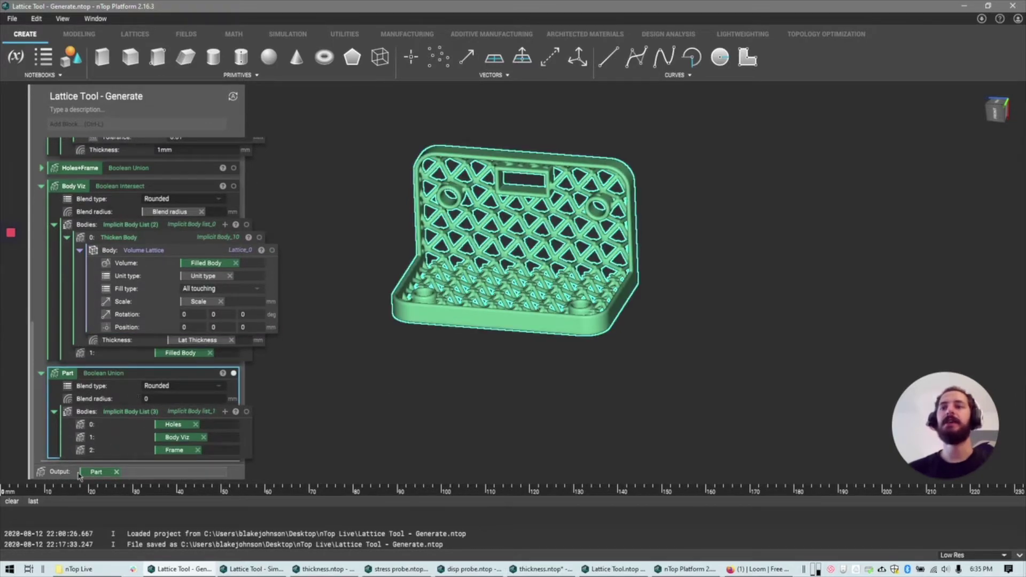
pyautogui.scroll(10, 48, 227)
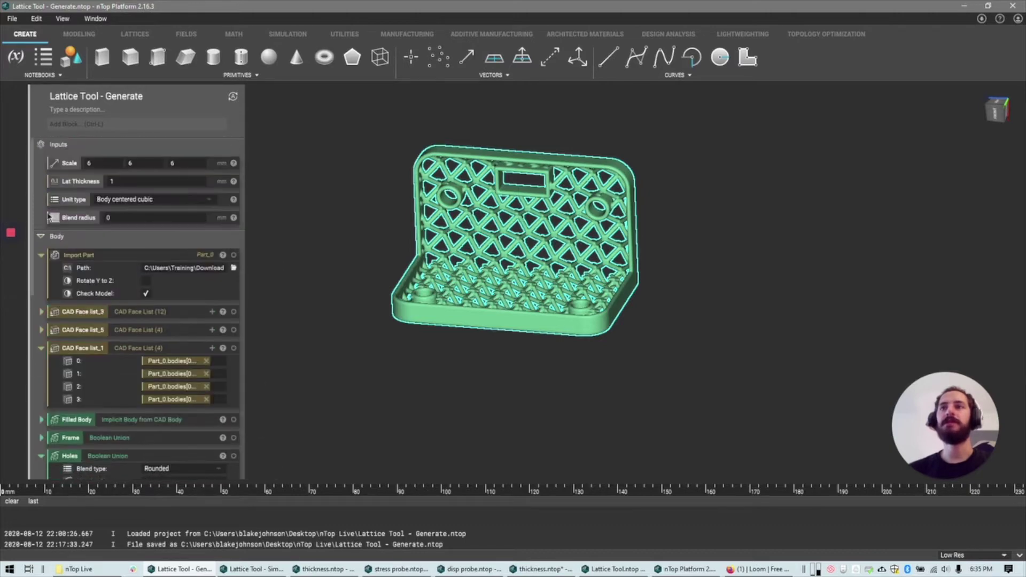
pyautogui.click(39, 237)
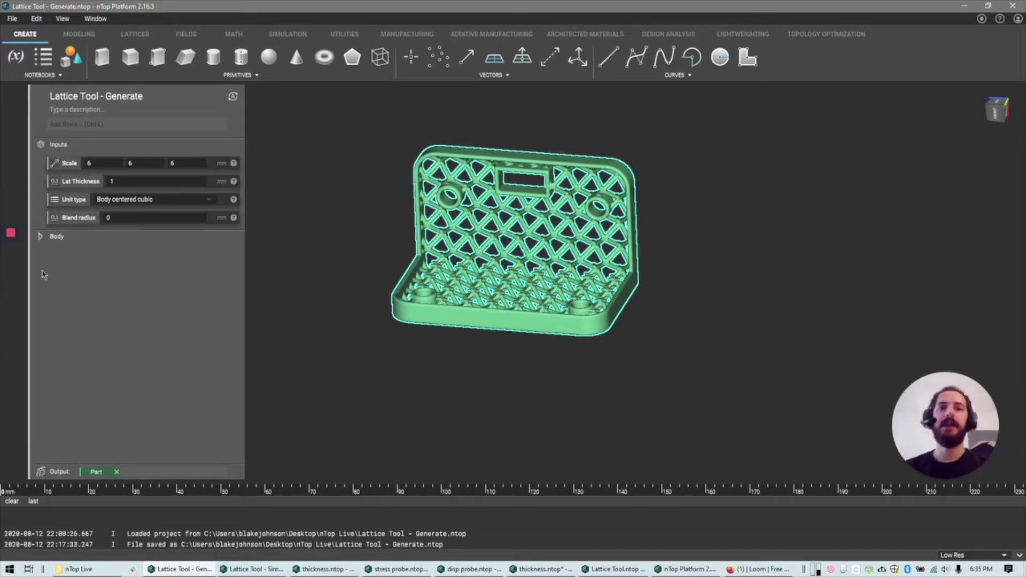
pyautogui.click(689, 569)
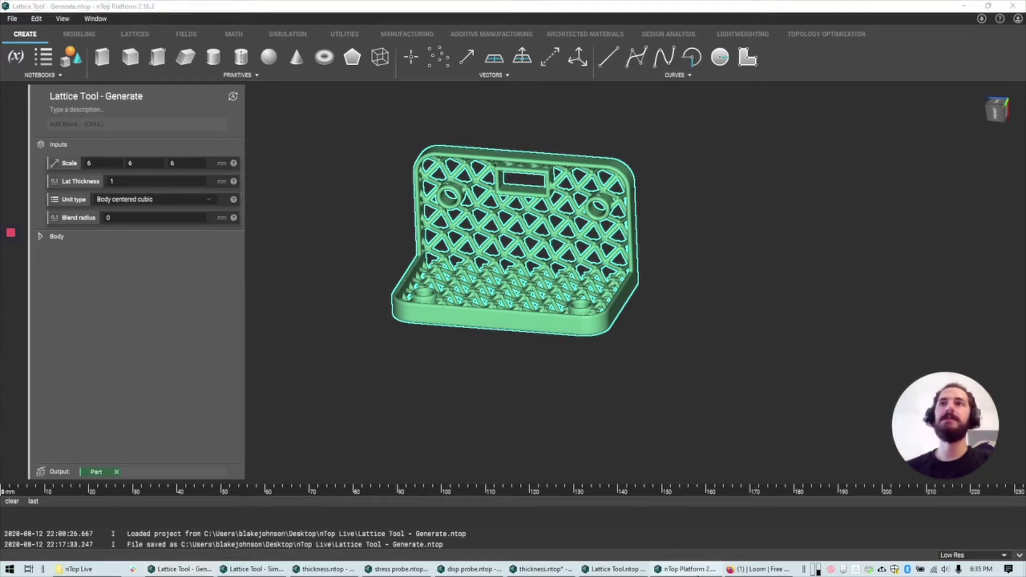
# Import Lattice Tool - Generate.ntop from the nTop Live folder into the New Notebook
pyautogui.click(12, 19)
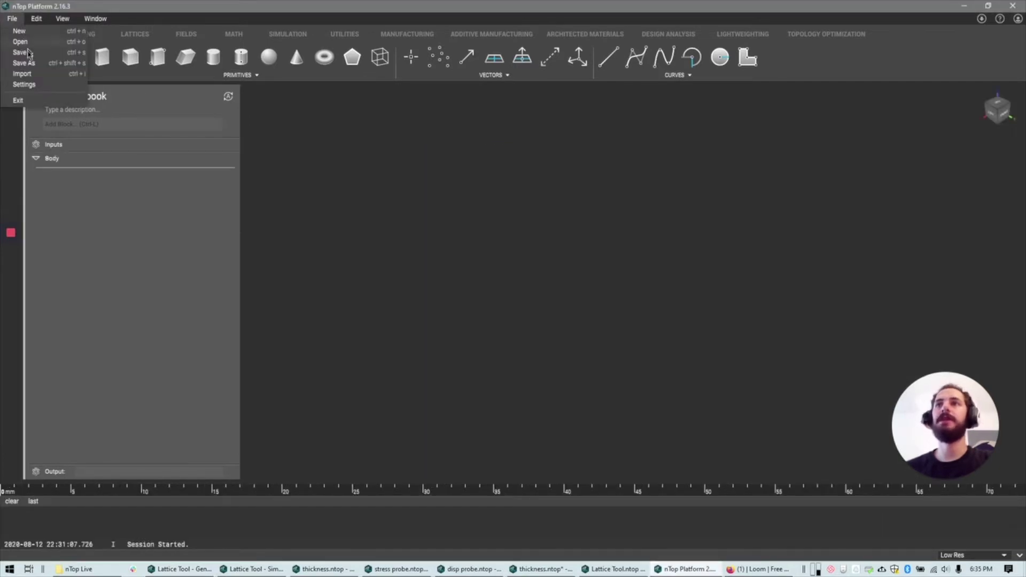
pyautogui.click(23, 74)
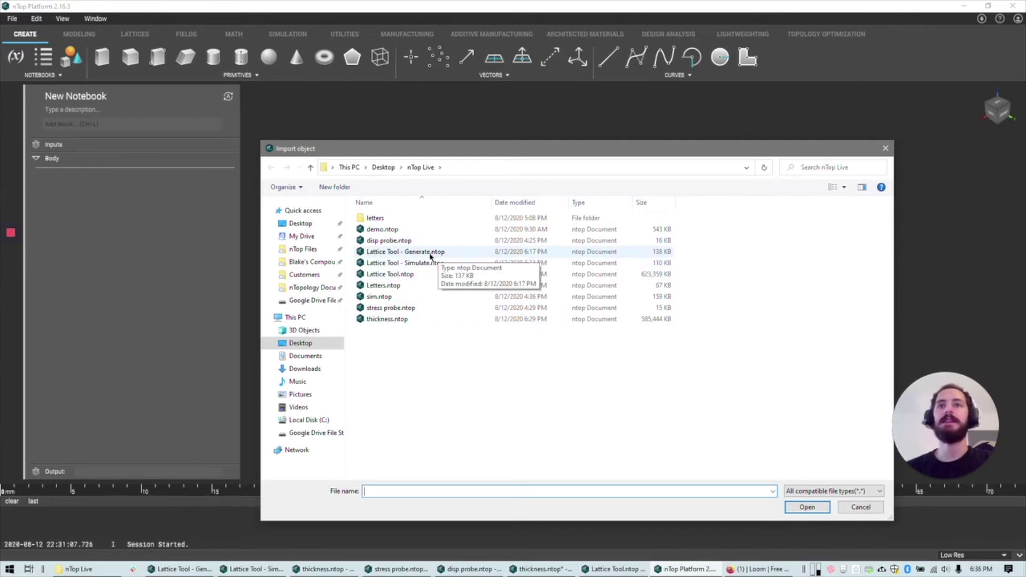
pyautogui.doubleClick(420, 253)
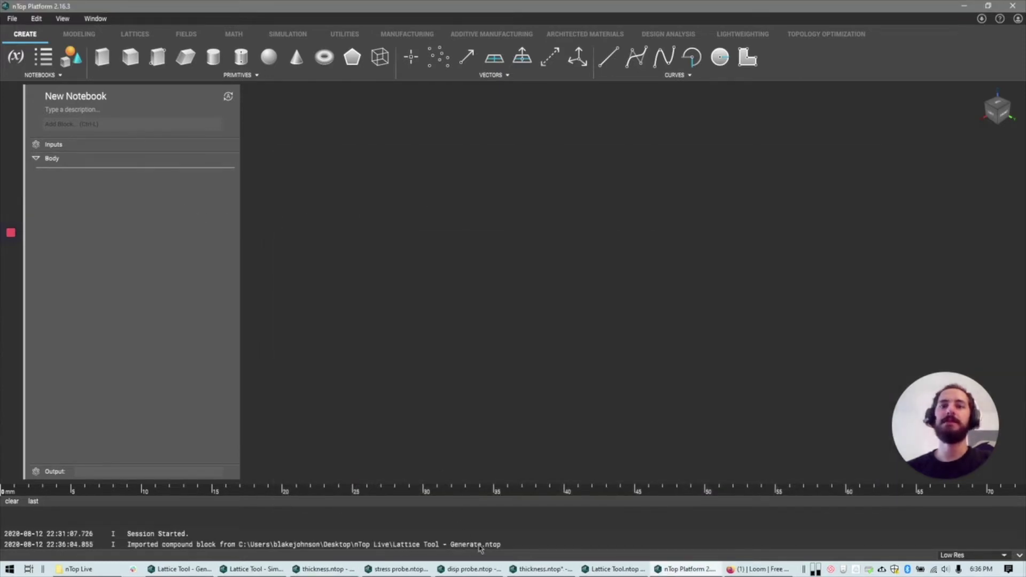
pyautogui.click(83, 123)
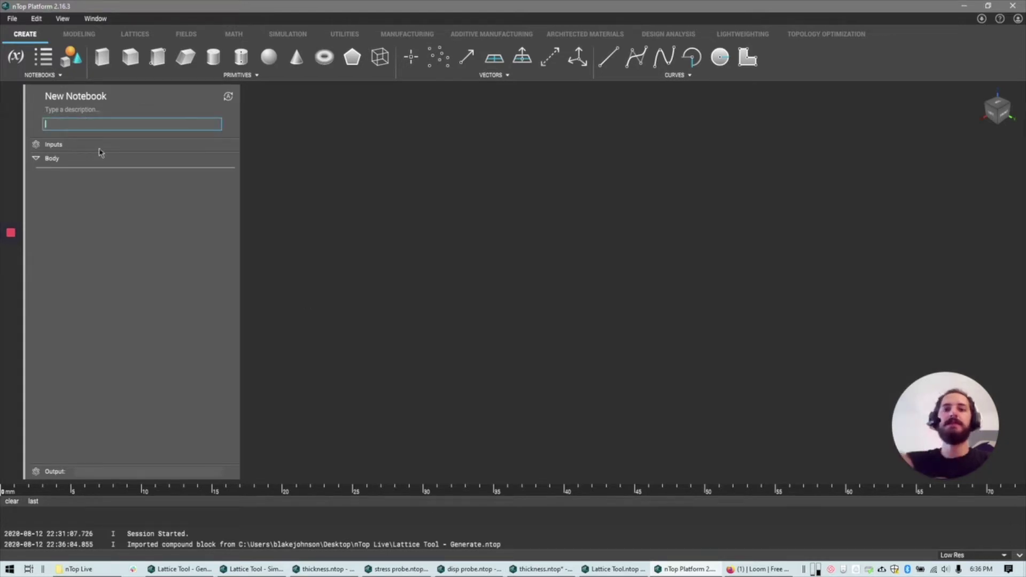
pyautogui.write('lattice tool')
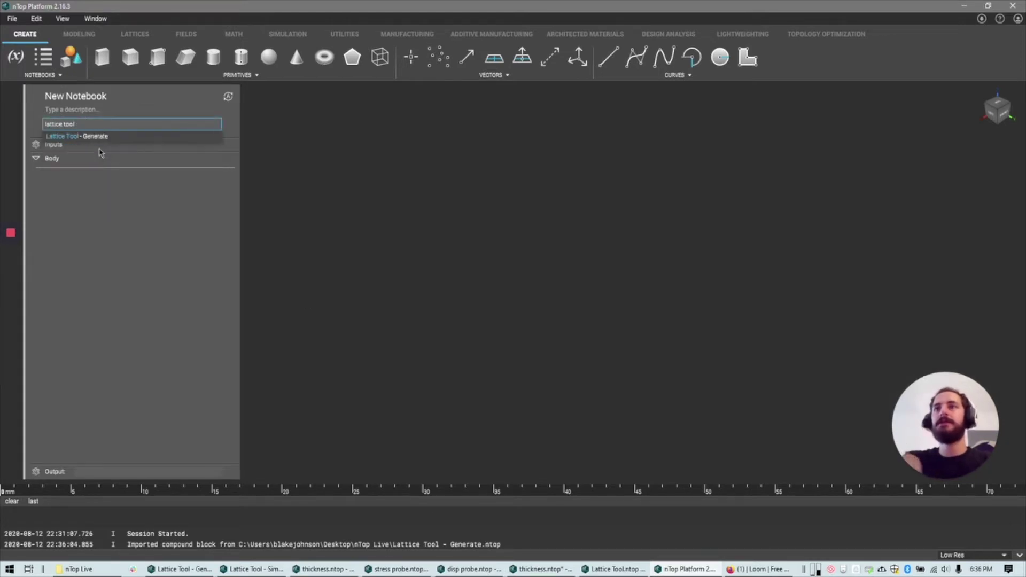
pyautogui.press('Return')
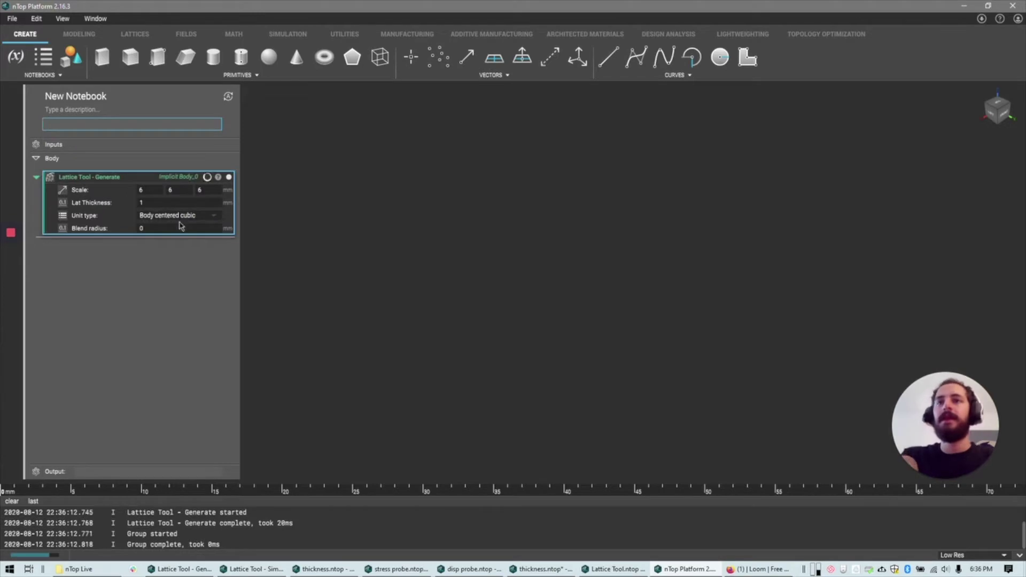
pyautogui.scroll(-5, 431, 209)
pyautogui.moveTo(431, 209); pyautogui.dragTo(307, 218, button='right')
pyautogui.click(308, 217)
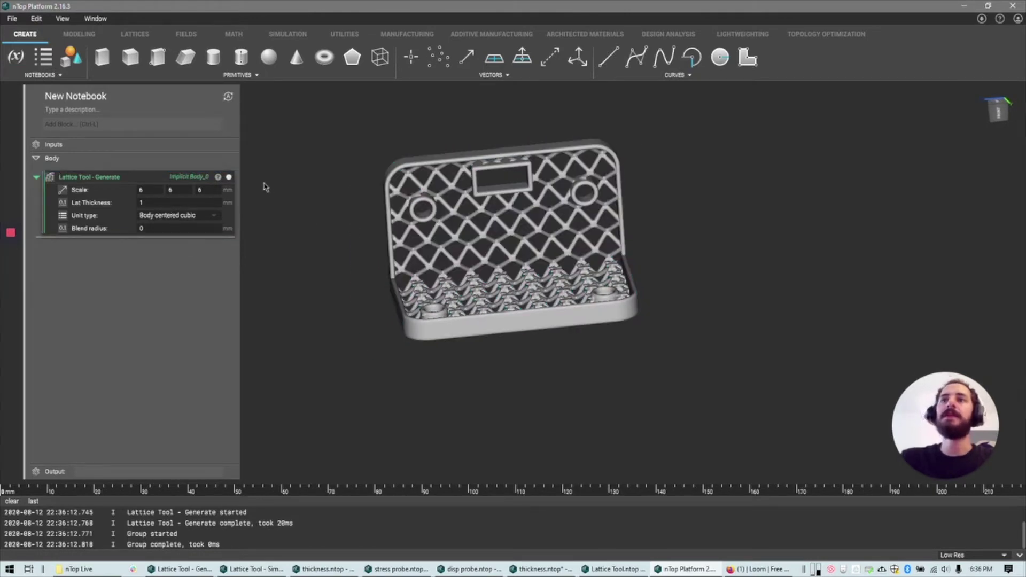
pyautogui.moveTo(462, 226); pyautogui.dragTo(308, 215, button='right')
pyautogui.click(226, 178)
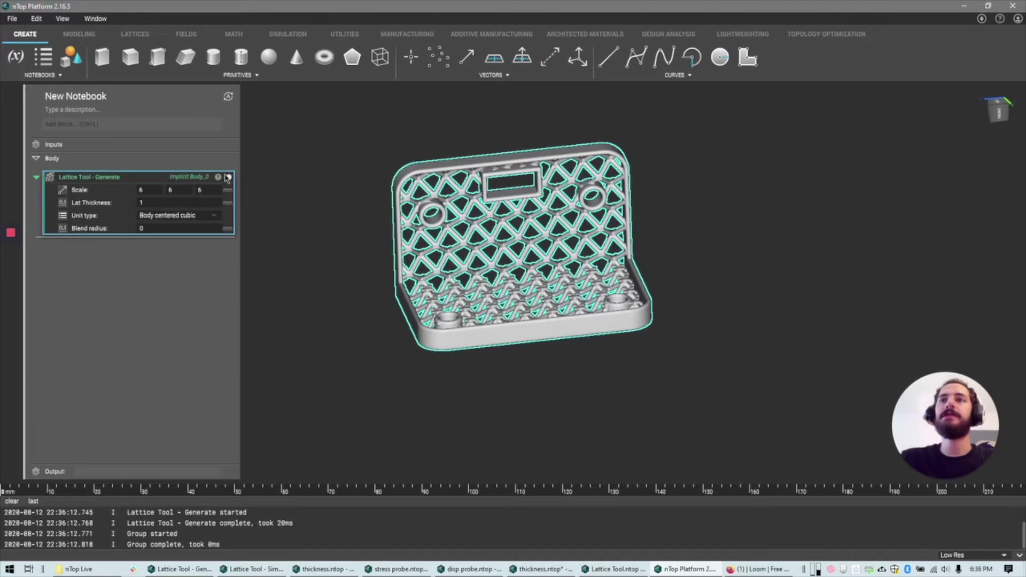
pyautogui.moveTo(341, 199); pyautogui.dragTo(292, 207, button='right')
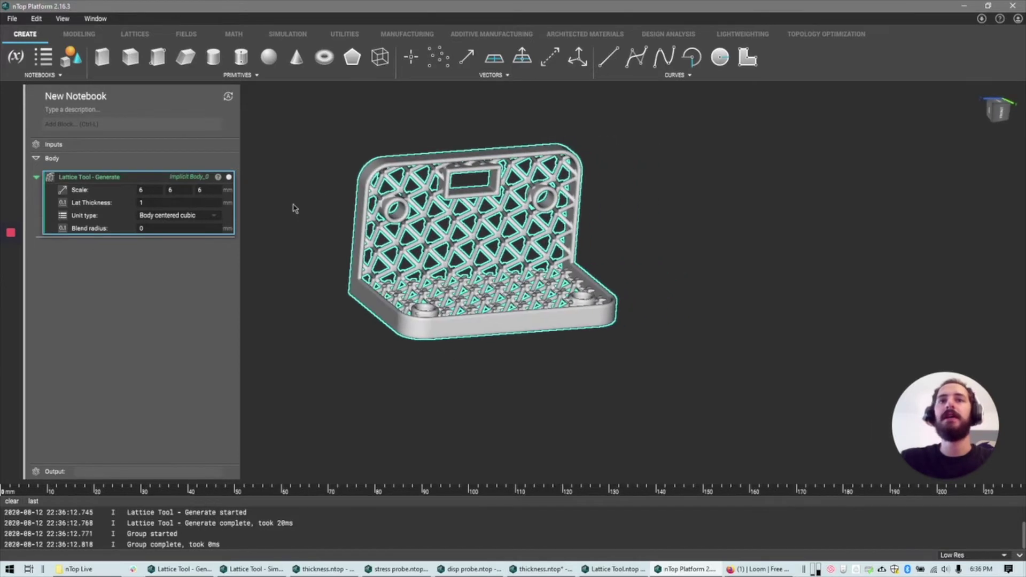
pyautogui.click(293, 211)
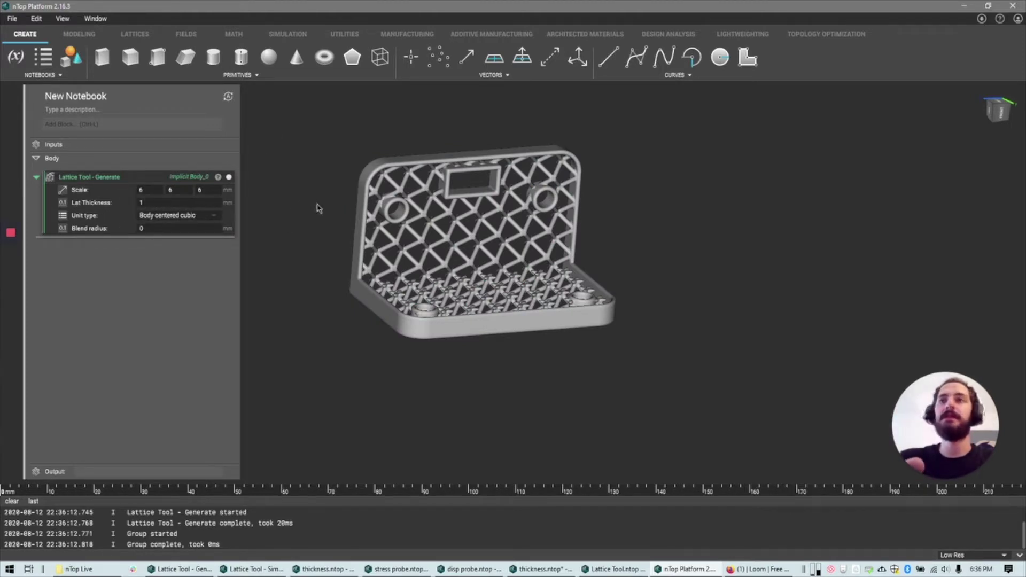
pyautogui.moveTo(317, 208); pyautogui.dragTo(324, 213, button='right')
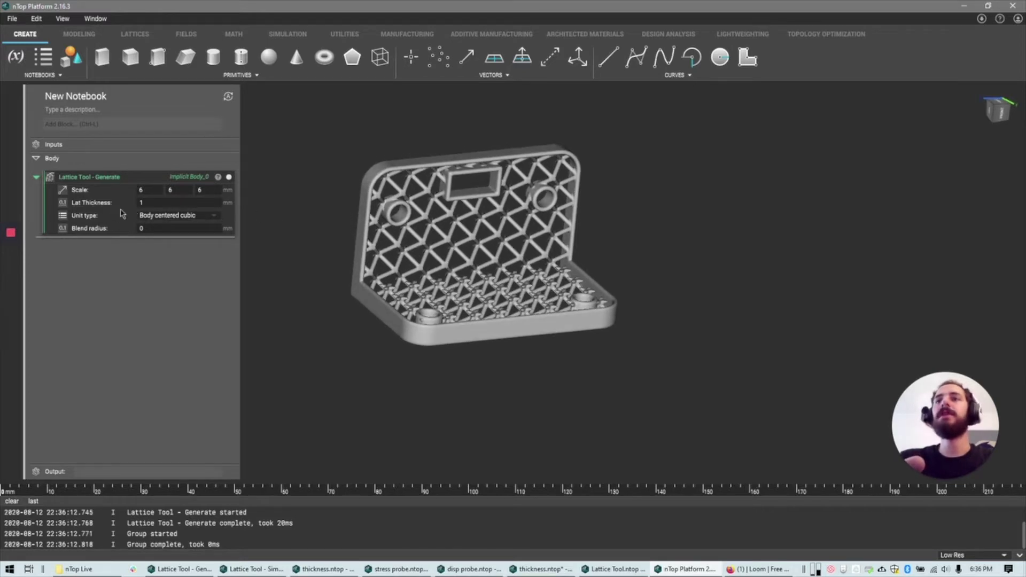
pyautogui.click(41, 66)
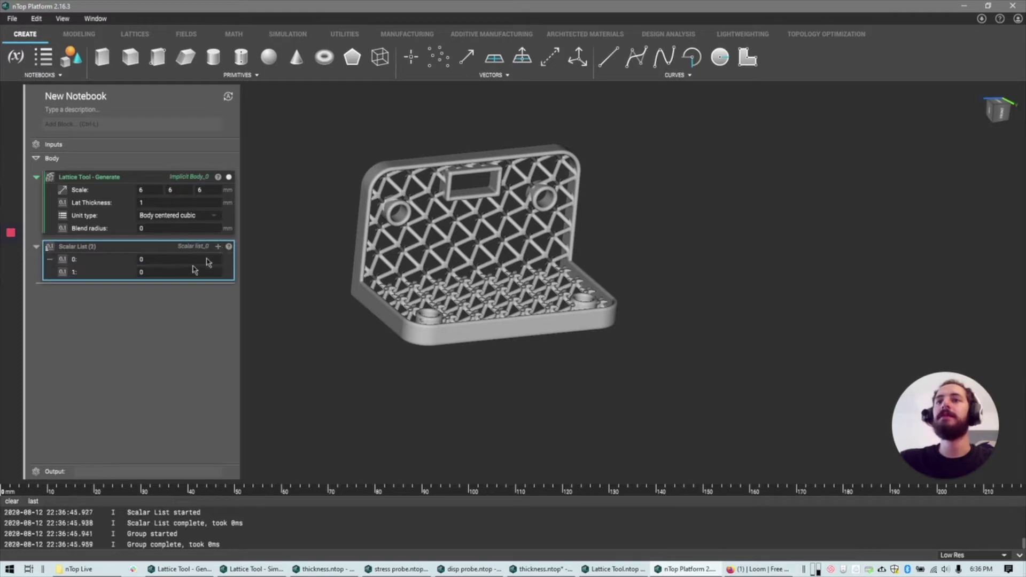
# Enter 1mm and 1.5mm in the Scalar List and connect it to the Lat Thickness input
pyautogui.click(183, 258)
pyautogui.write('1mm')
pyautogui.press('Tab')
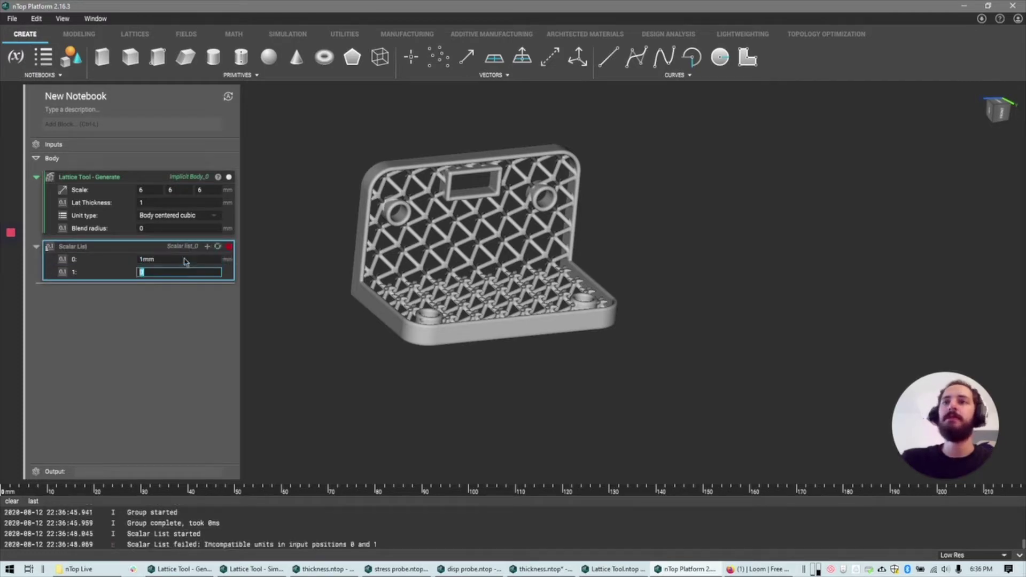
pyautogui.press('Return')
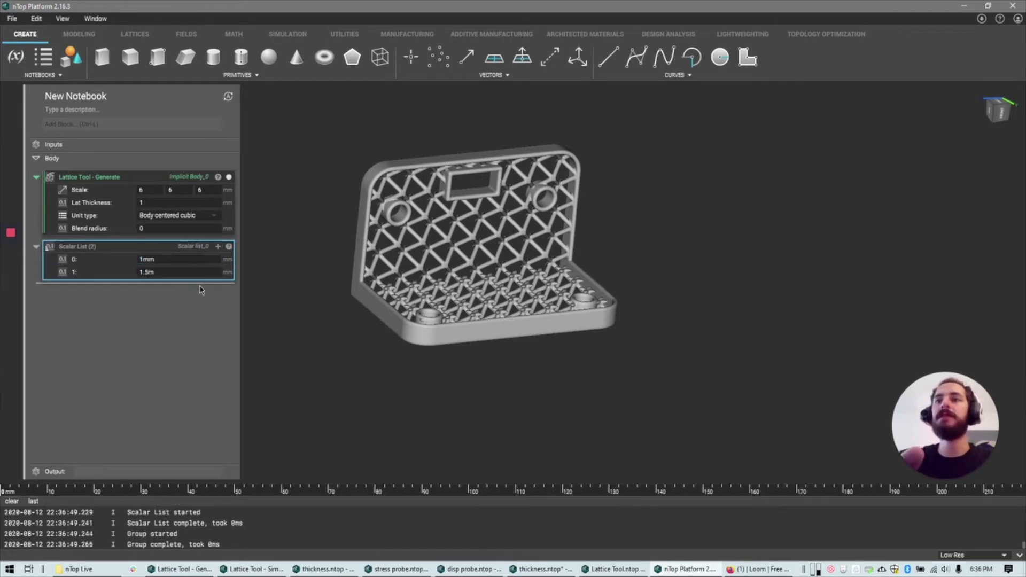
pyautogui.click(188, 274)
pyautogui.write('1.5')
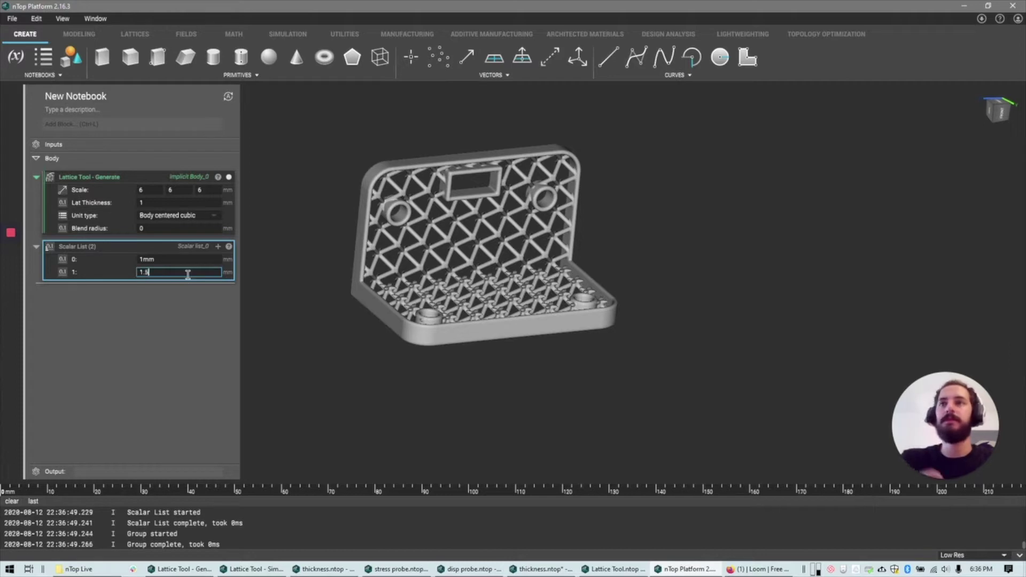
pyautogui.write('mm')
pyautogui.press('Return')
pyautogui.moveTo(180, 246); pyautogui.dragTo(197, 208)
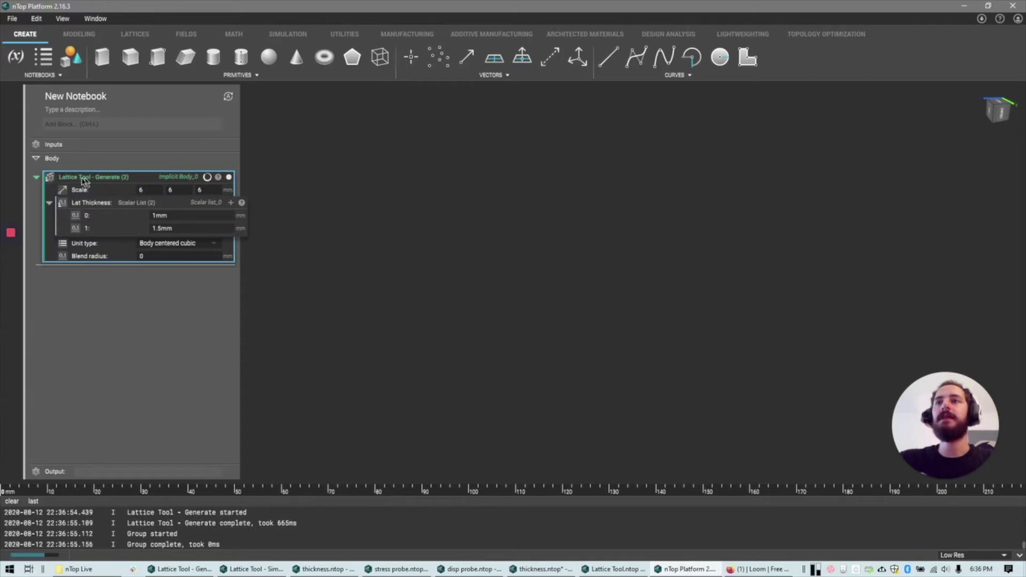
pyautogui.click(218, 178)
# Drag Implicit Body_0 [0] and [1] out as Implicit Body_1 and Implicit Body_2 blocks
pyautogui.click(327, 177)
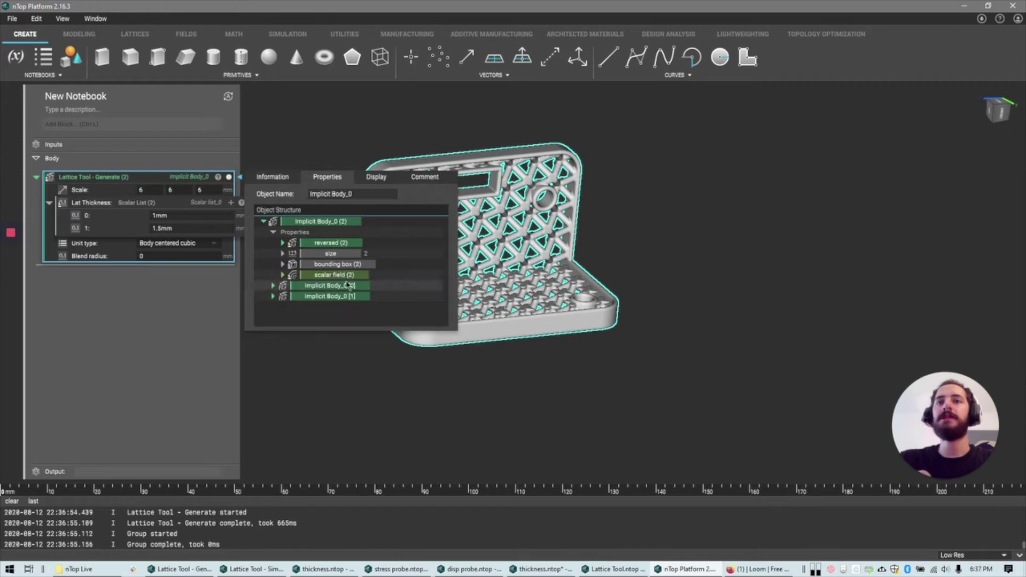
pyautogui.moveTo(340, 292); pyautogui.dragTo(126, 274)
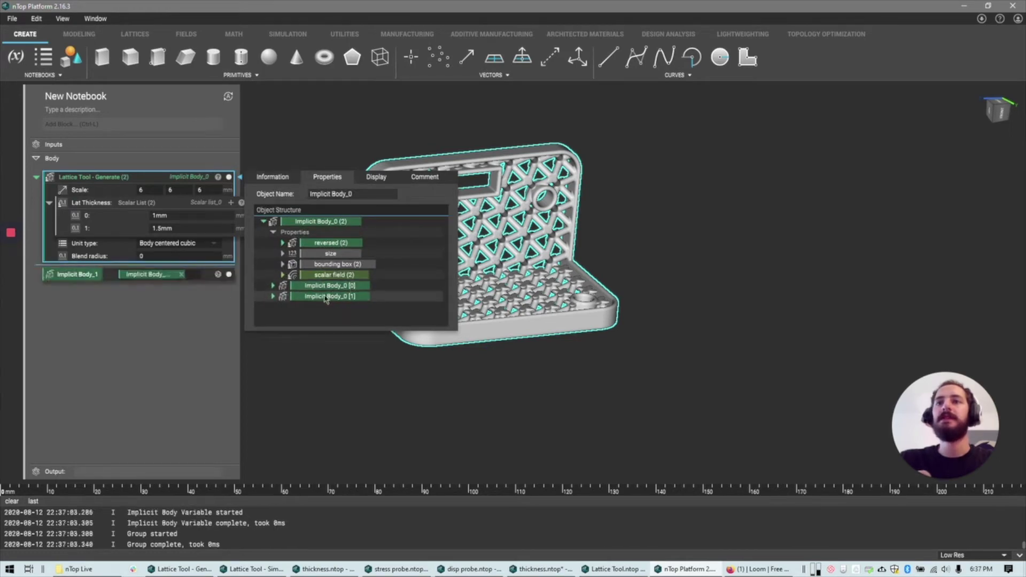
pyautogui.moveTo(328, 297); pyautogui.dragTo(92, 291)
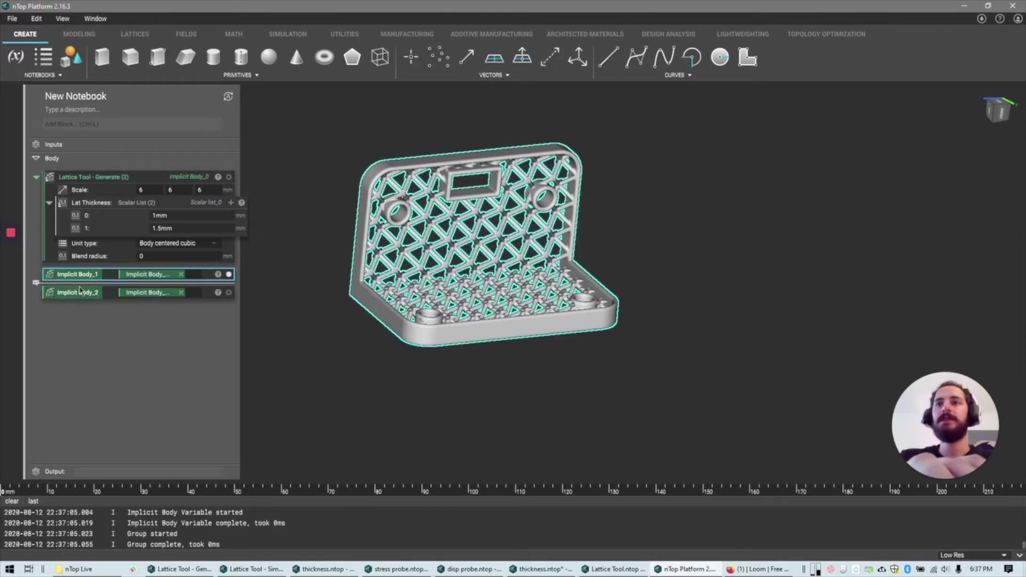
# Toggle between the two variants, leaving the thicker Implicit Body_2 displayed
pyautogui.click(84, 293)
pyautogui.press('Up')
pyautogui.press('Down')
pyautogui.press('Up')
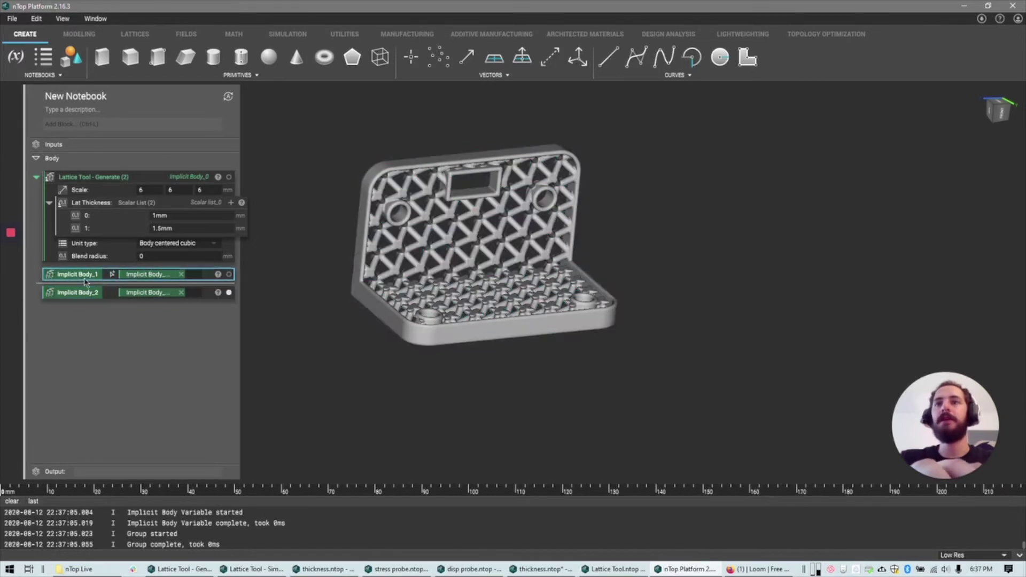
pyautogui.click(84, 295)
pyautogui.click(283, 307)
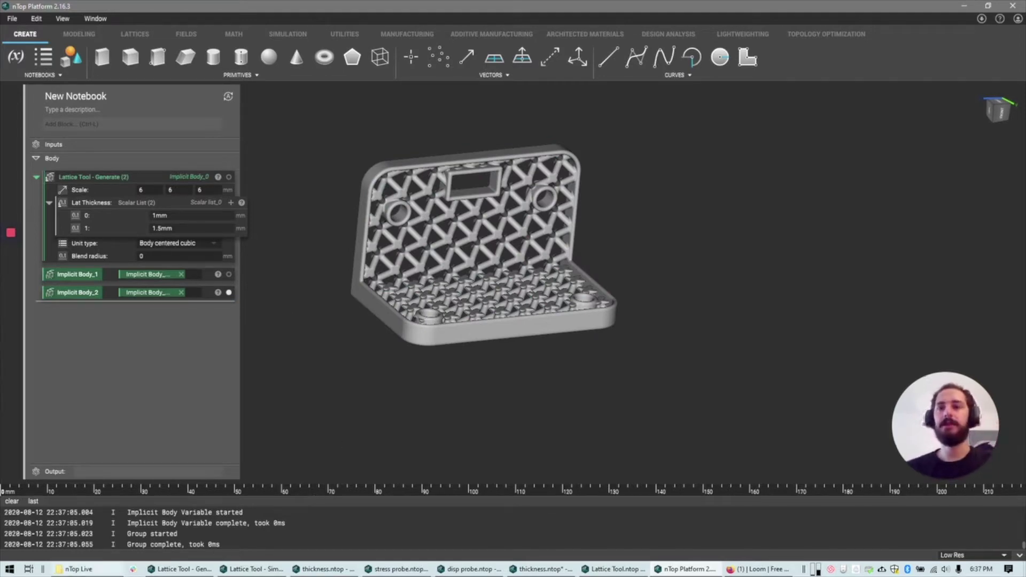
pyautogui.moveTo(175, 571)
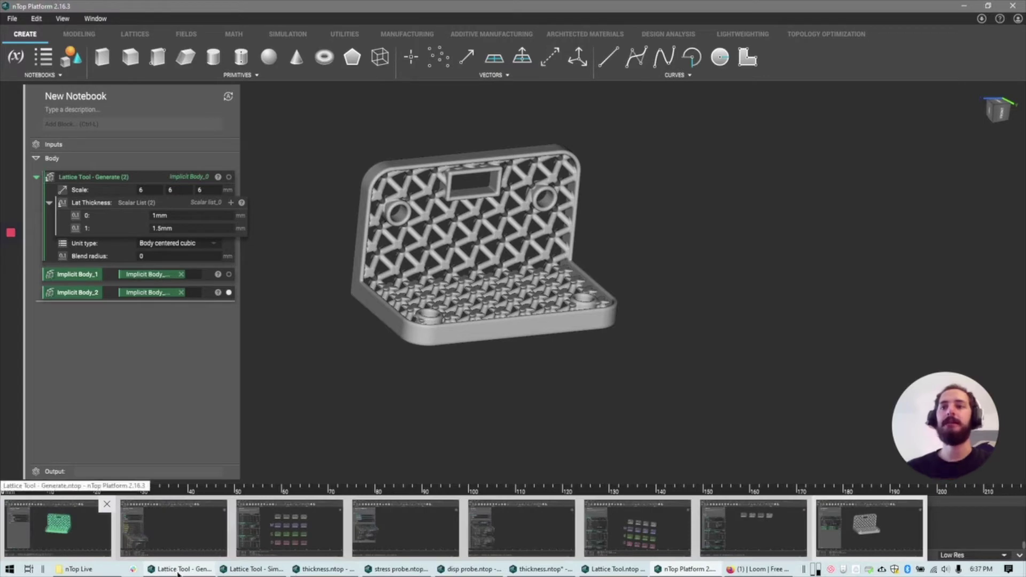
# Switch to Lattice Tool.ntop, showing Diamond, FCC, BCC and Fluorite bracket variants
pyautogui.click(177, 571)
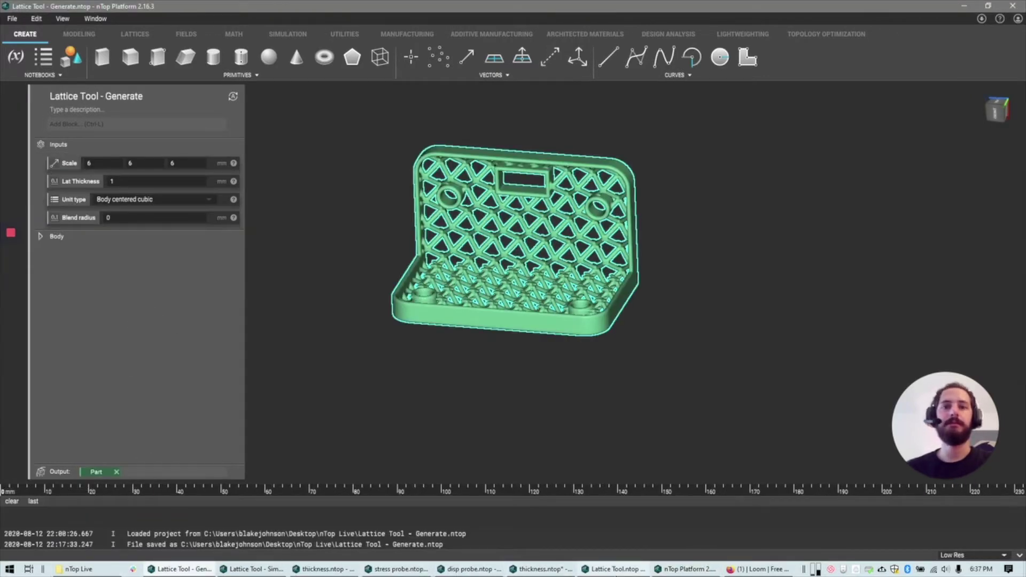
pyautogui.click(615, 569)
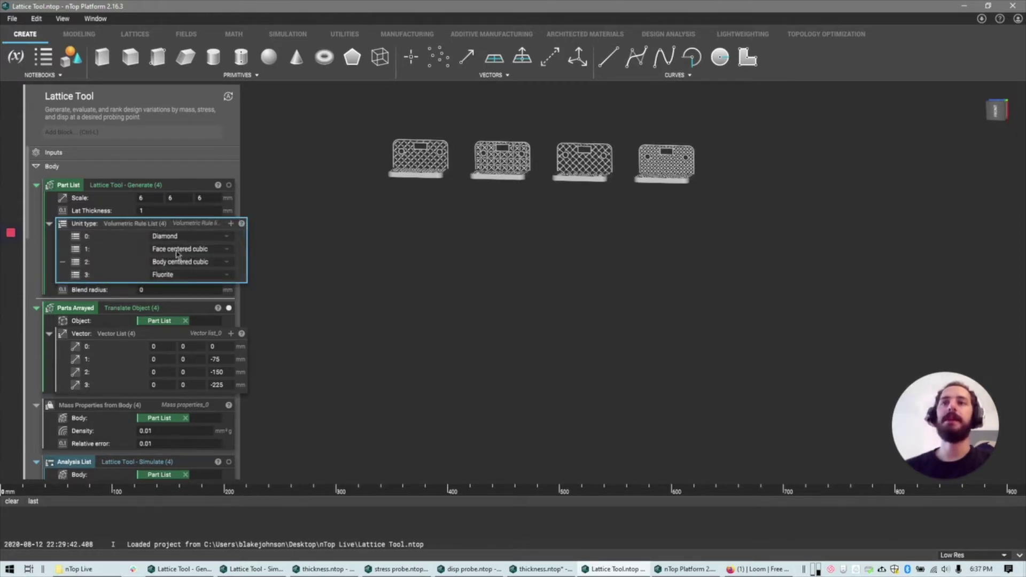
pyautogui.scroll(3, 534, 155)
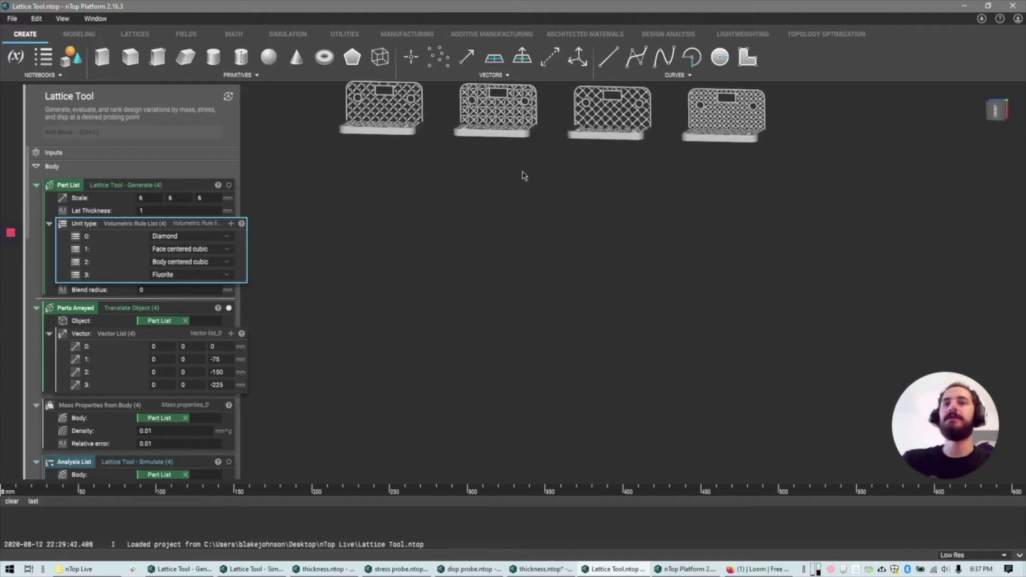
pyautogui.moveTo(523, 175); pyautogui.dragTo(534, 263, button='middle')
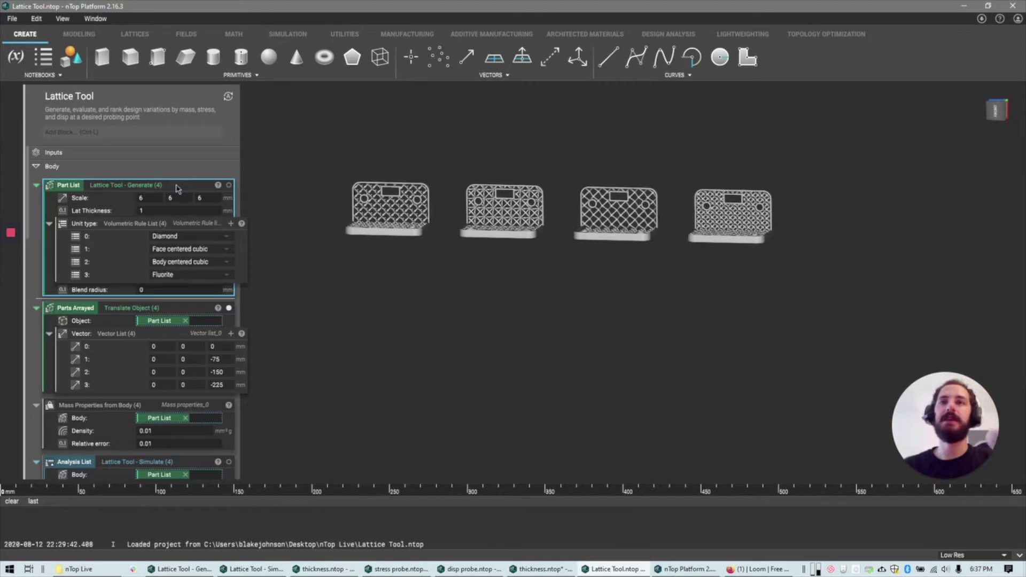
pyautogui.click(228, 185)
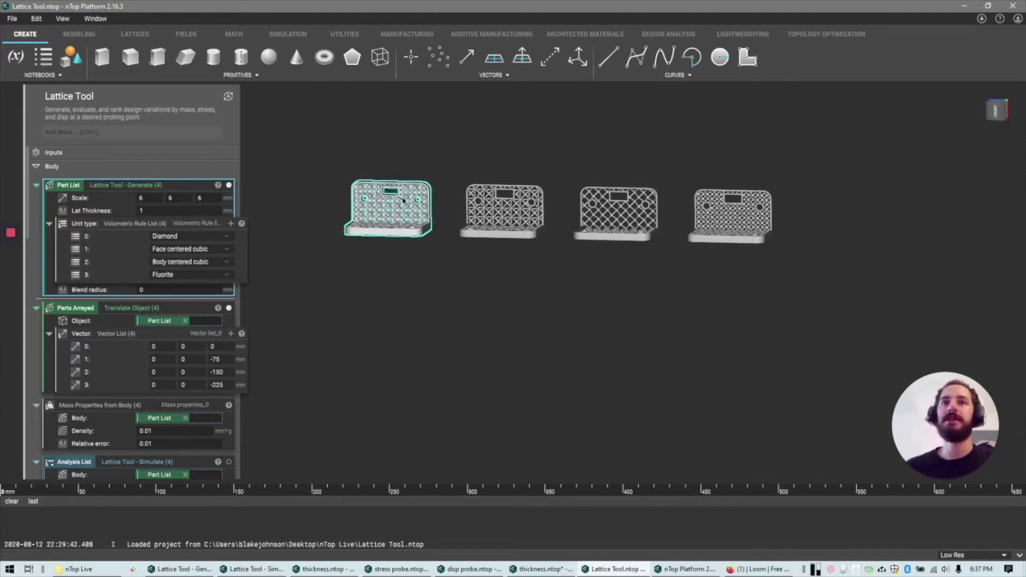
pyautogui.scroll(3, 361, 223)
pyautogui.scroll(5, 352, 214)
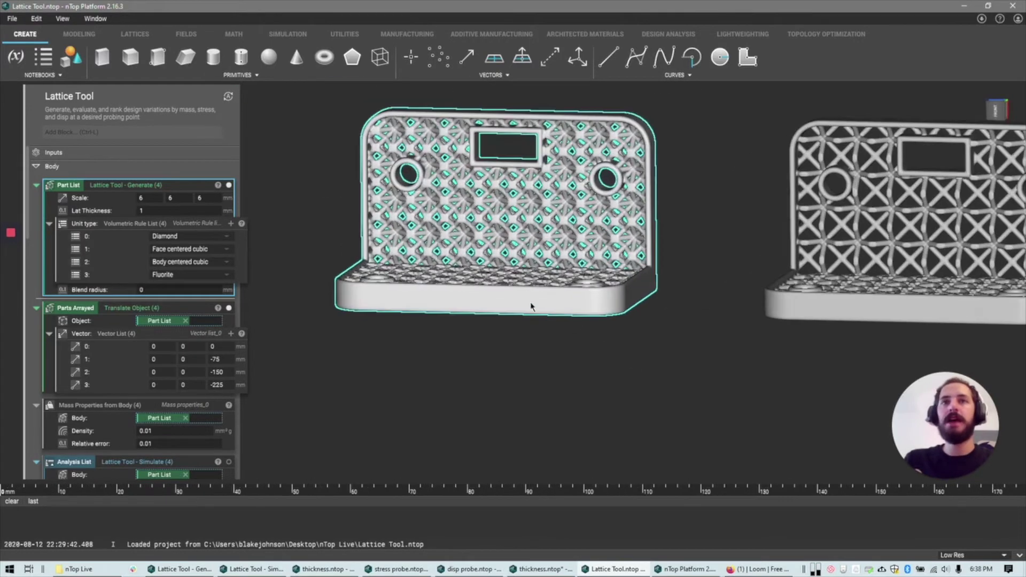
pyautogui.scroll(-5, 310, 225)
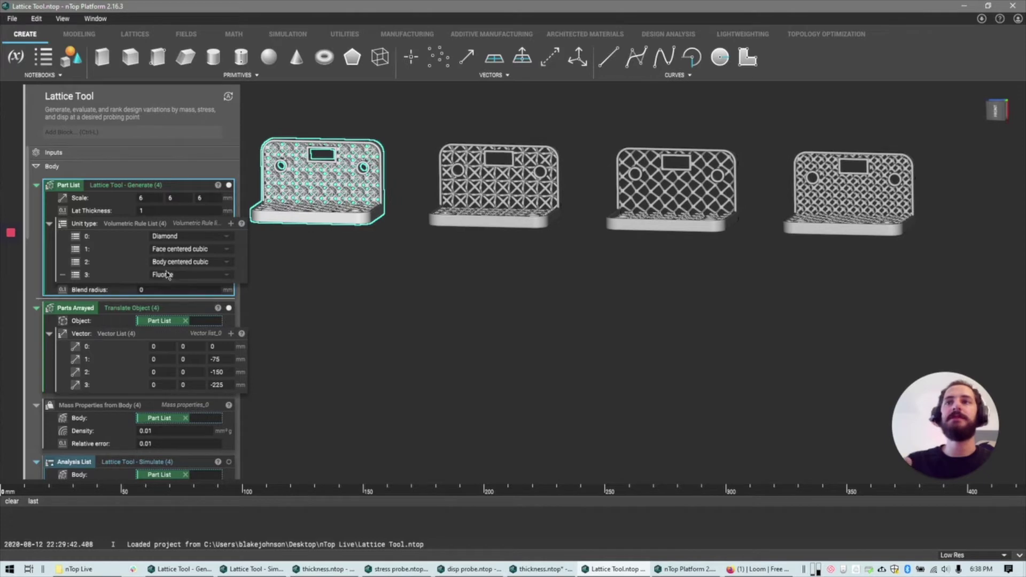
pyautogui.click(230, 186)
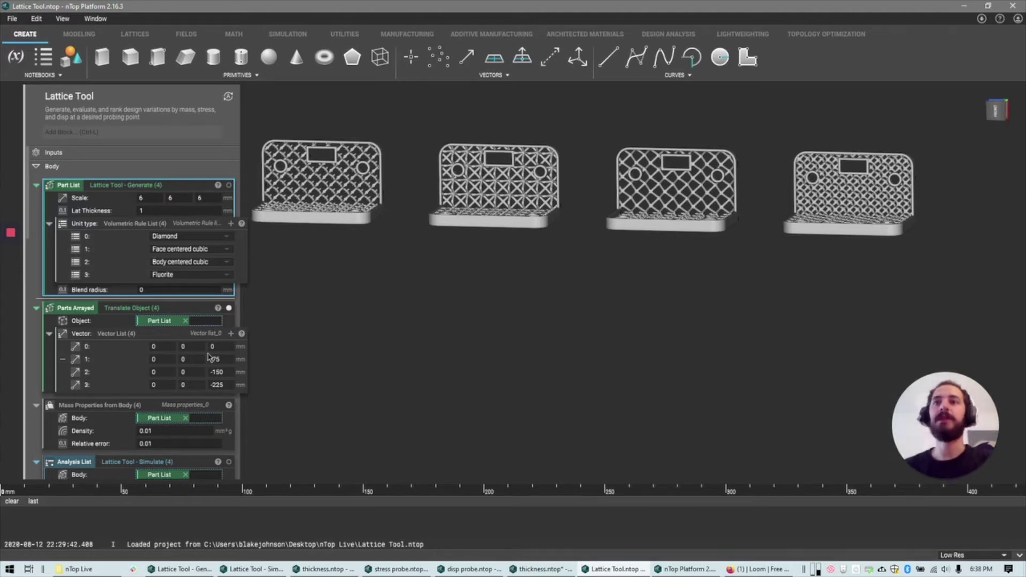
pyautogui.click(177, 337)
pyautogui.moveTo(454, 303); pyautogui.dragTo(464, 337, button='right')
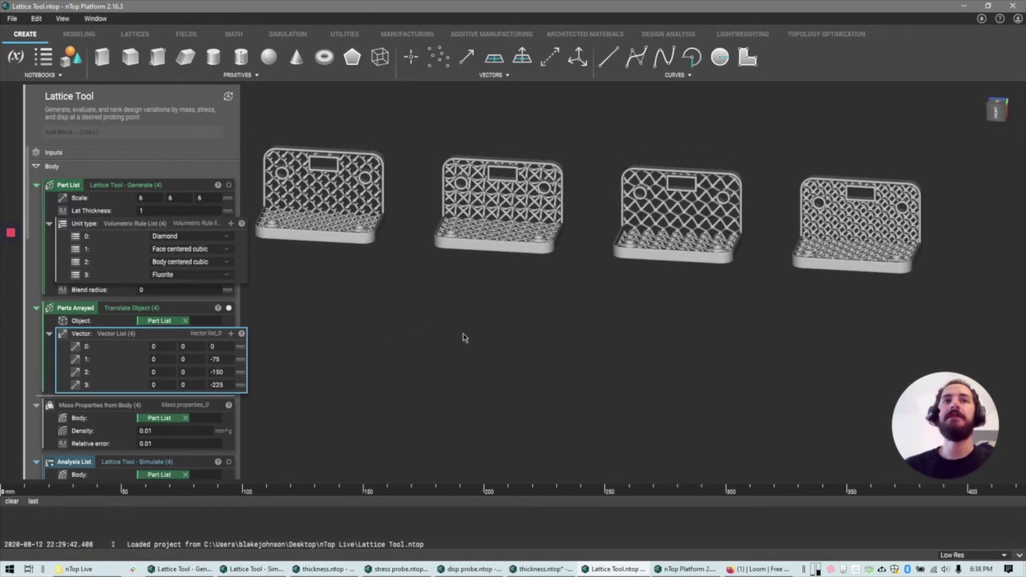
pyautogui.click(203, 313)
pyautogui.moveTo(482, 260); pyautogui.dragTo(492, 295, button='middle')
pyautogui.moveTo(492, 295); pyautogui.dragTo(503, 311, button='right')
pyautogui.click(503, 311)
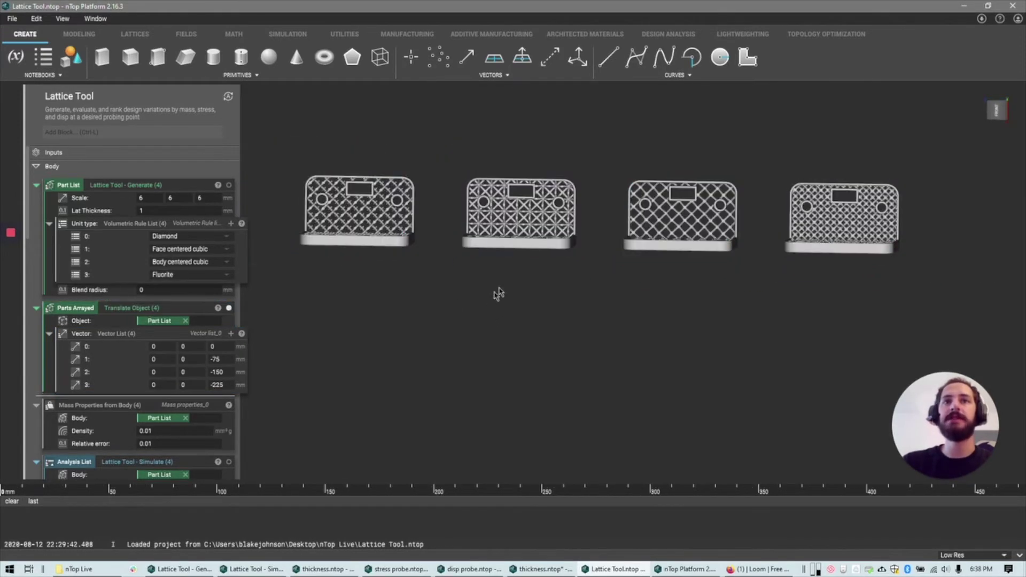
pyautogui.moveTo(438, 309); pyautogui.dragTo(445, 323, button='right')
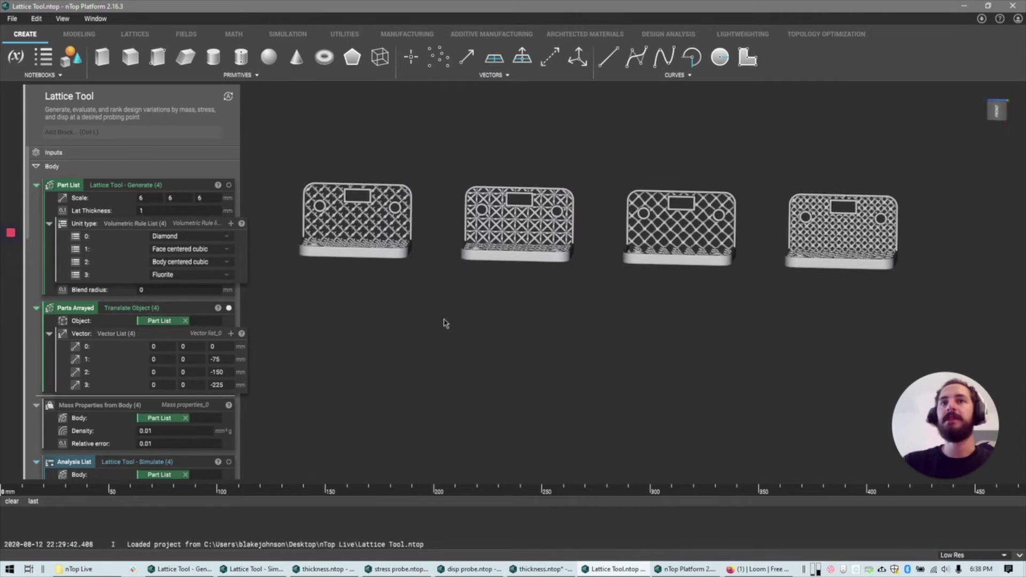
pyautogui.click(212, 342)
pyautogui.scroll(-1, 211, 347)
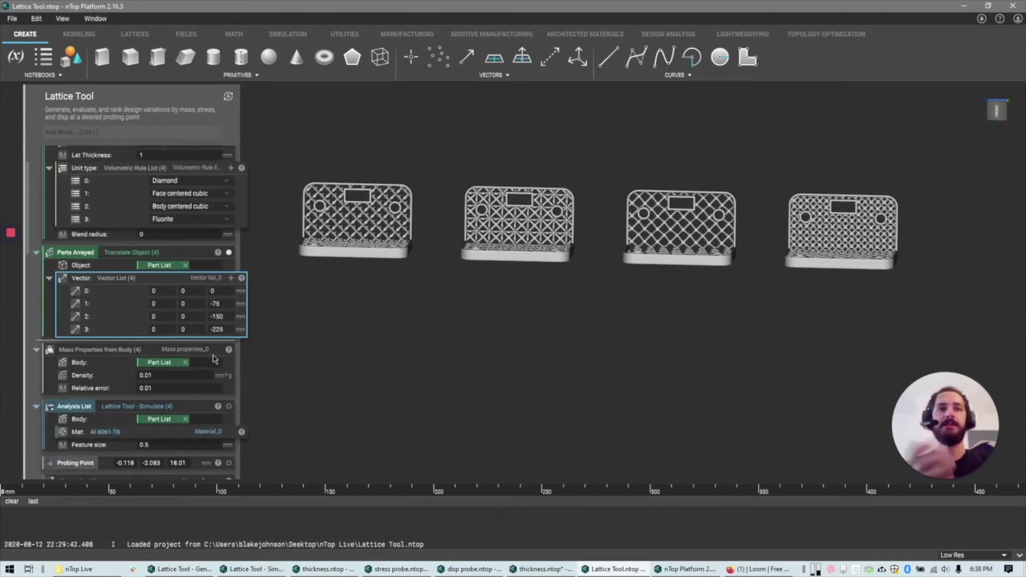
# Create Scalar list_5 from Mass Properties' mass (4): 25.5587, 29.9486, 25.1107, 35.0407 g
pyautogui.click(206, 357)
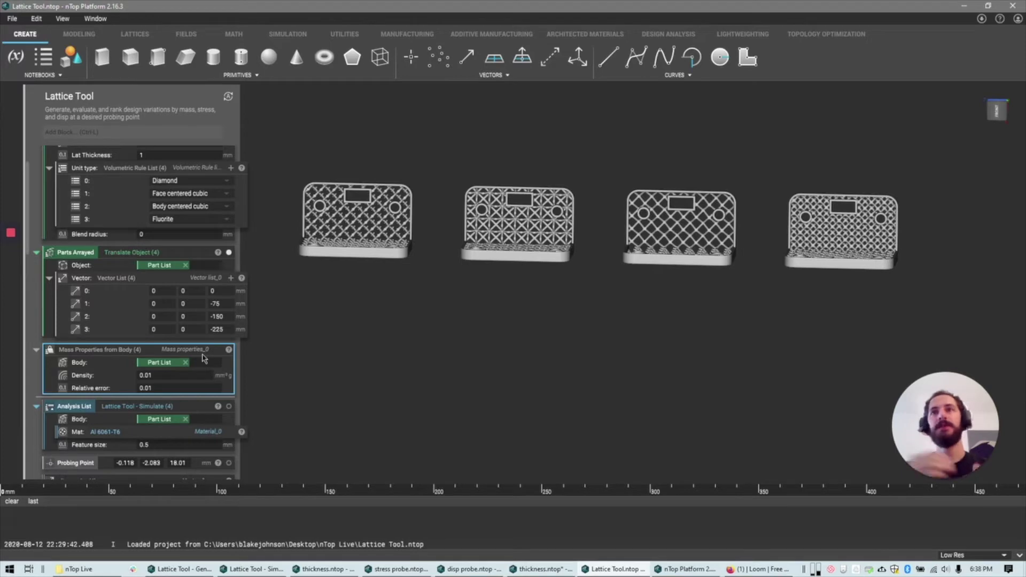
pyautogui.scroll(2, 288, 350)
pyautogui.scroll(2, 111, 253)
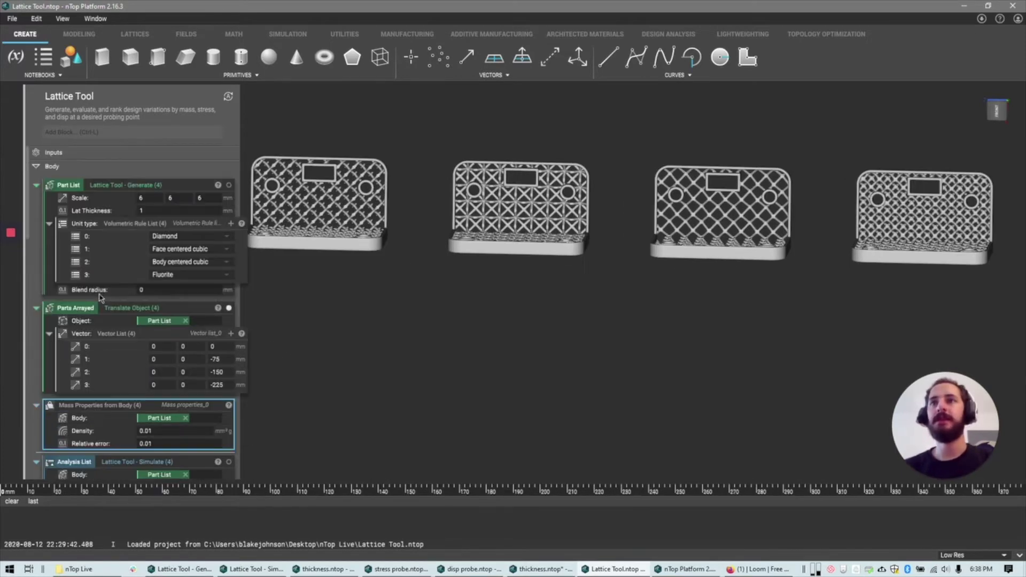
pyautogui.scroll(-2, 129, 224)
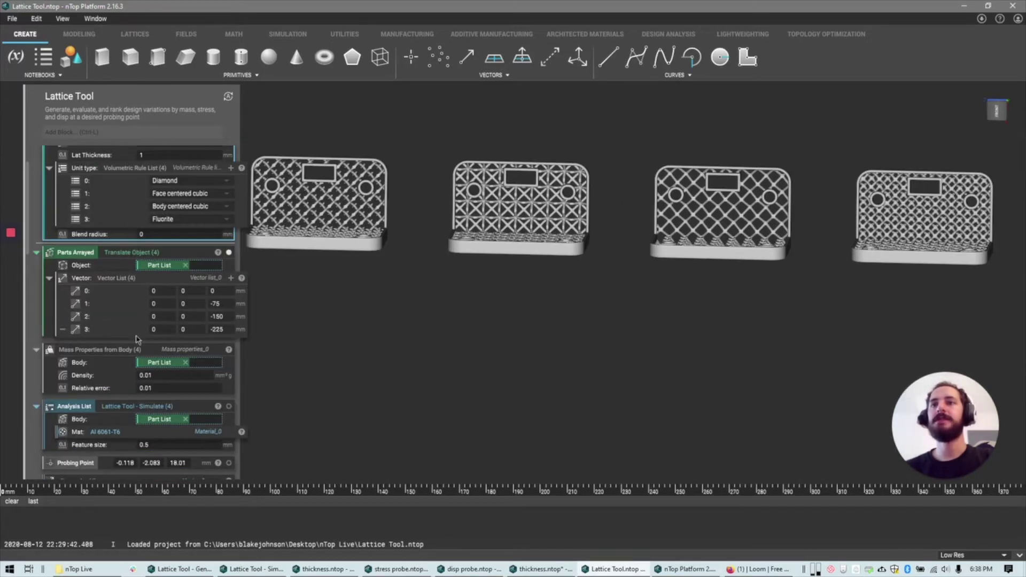
pyautogui.click(229, 350)
pyautogui.click(327, 316)
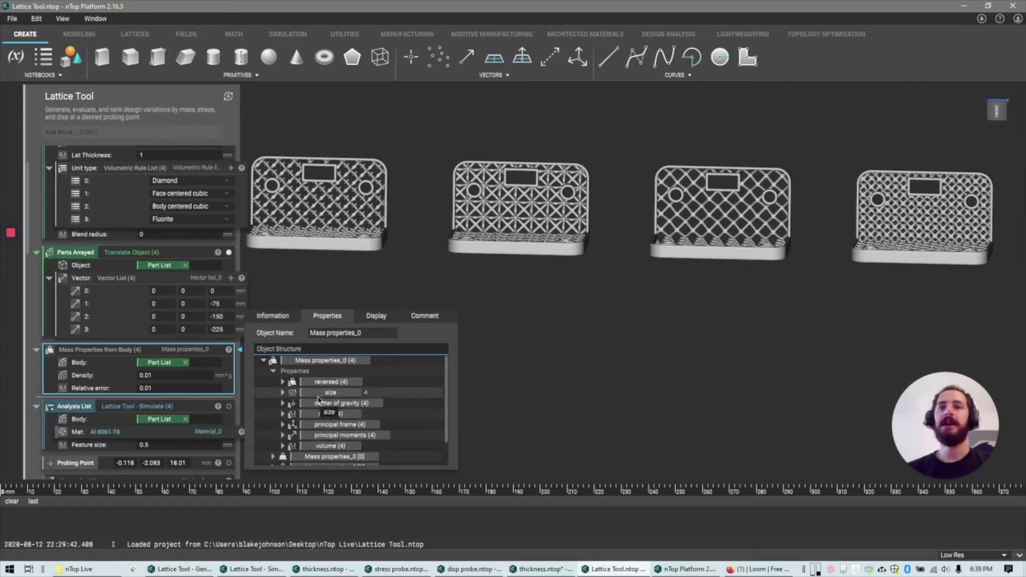
pyautogui.moveTo(321, 383); pyautogui.dragTo(327, 411)
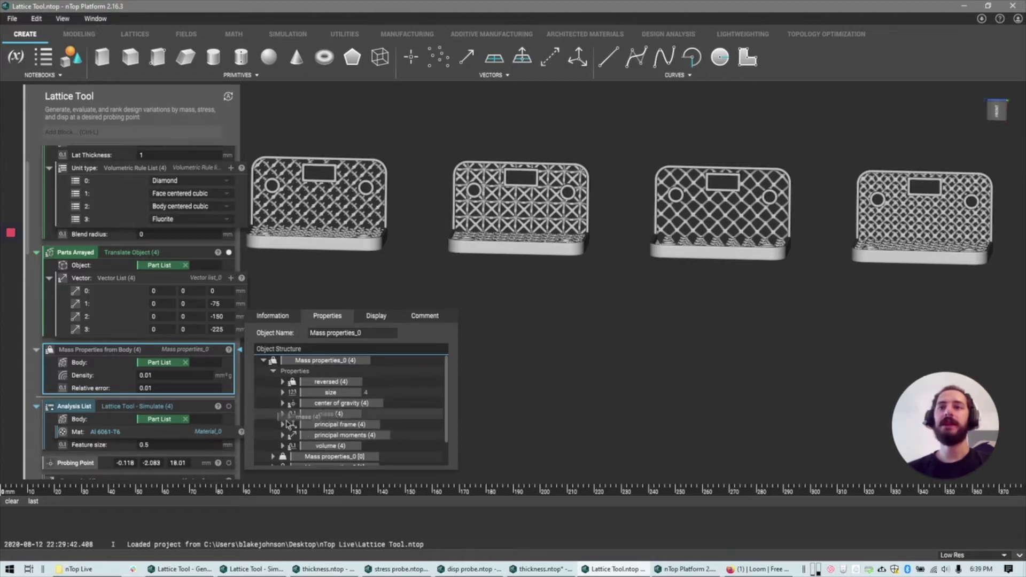
pyautogui.moveTo(324, 414); pyautogui.dragTo(200, 401)
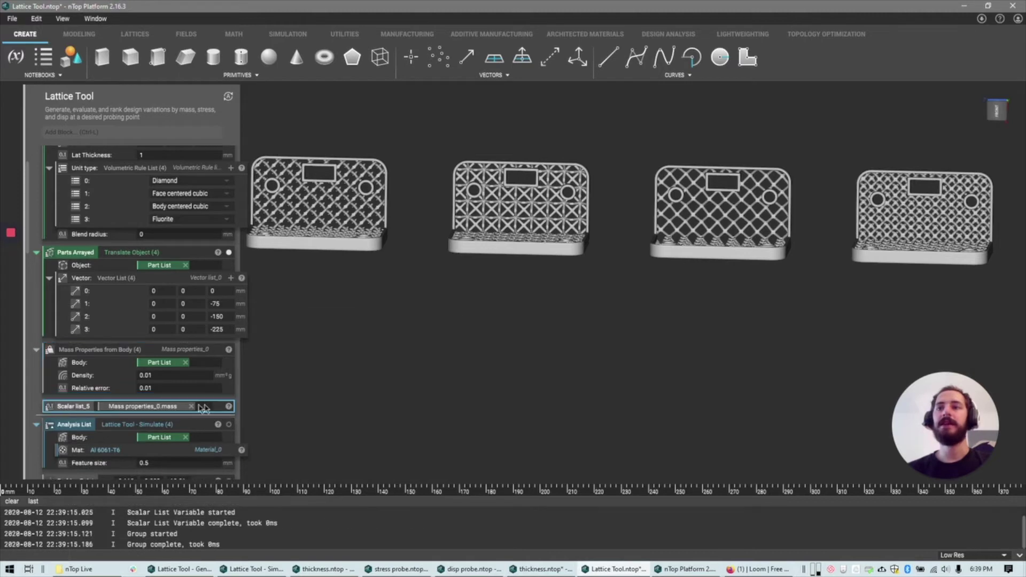
pyautogui.moveTo(229, 408)
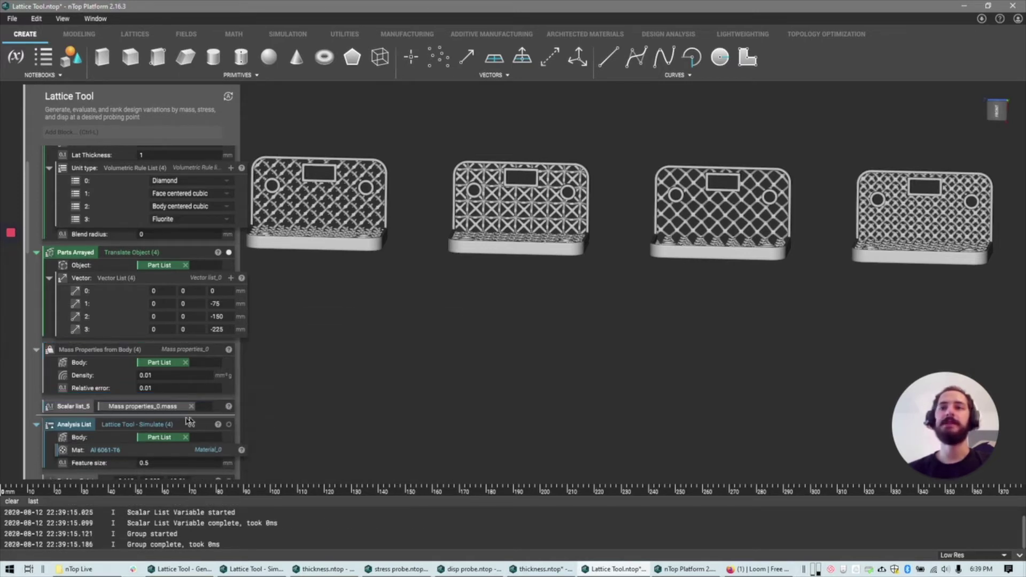
# Delete Scalar list_5, select the Analysis List block, and bring up Lattice Tool - Simulate
pyautogui.click(64, 408)
pyautogui.press('Delete')
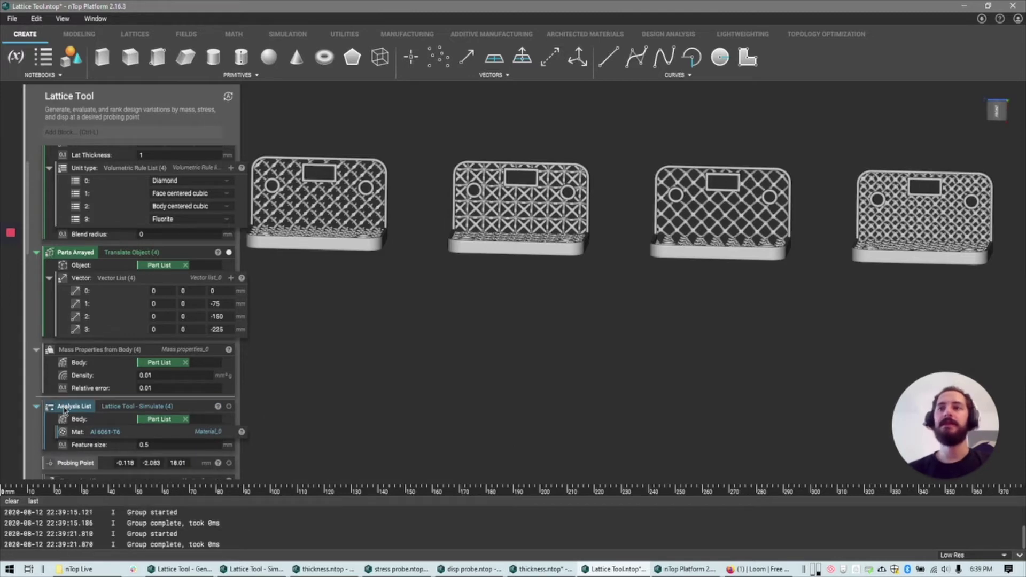
pyautogui.scroll(-2, 100, 379)
pyautogui.scroll(2, 100, 380)
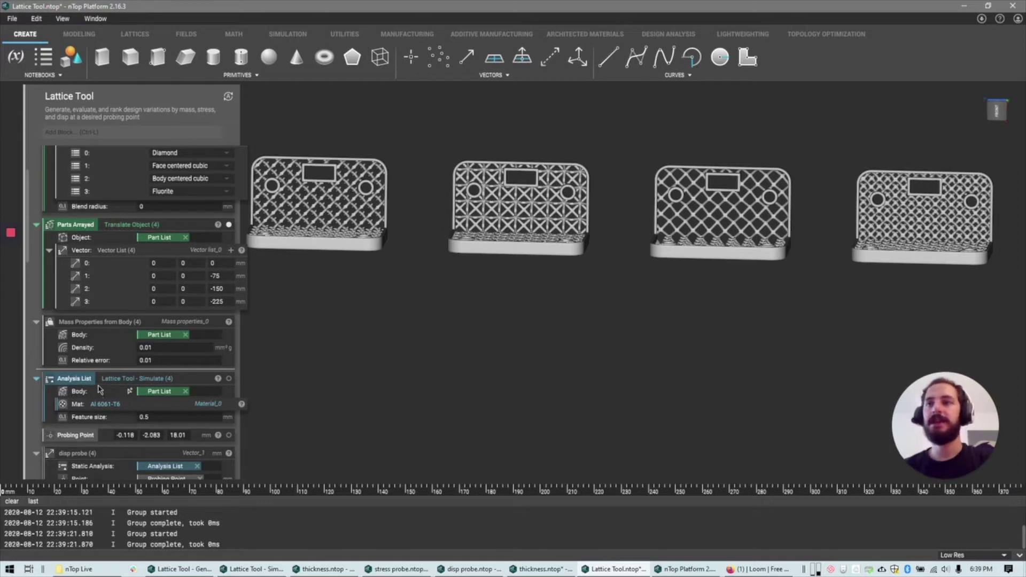
pyautogui.click(100, 388)
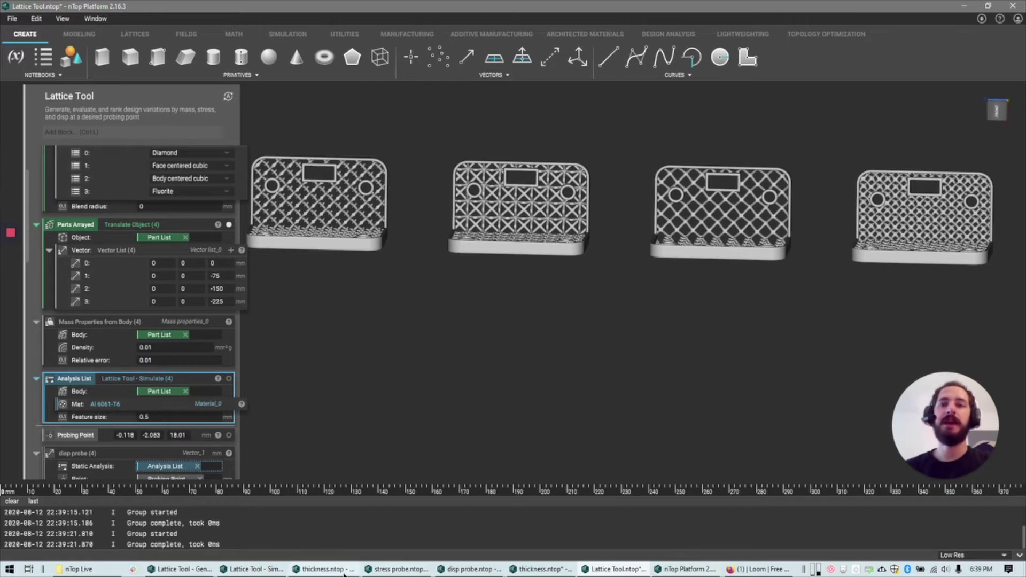
pyautogui.click(277, 570)
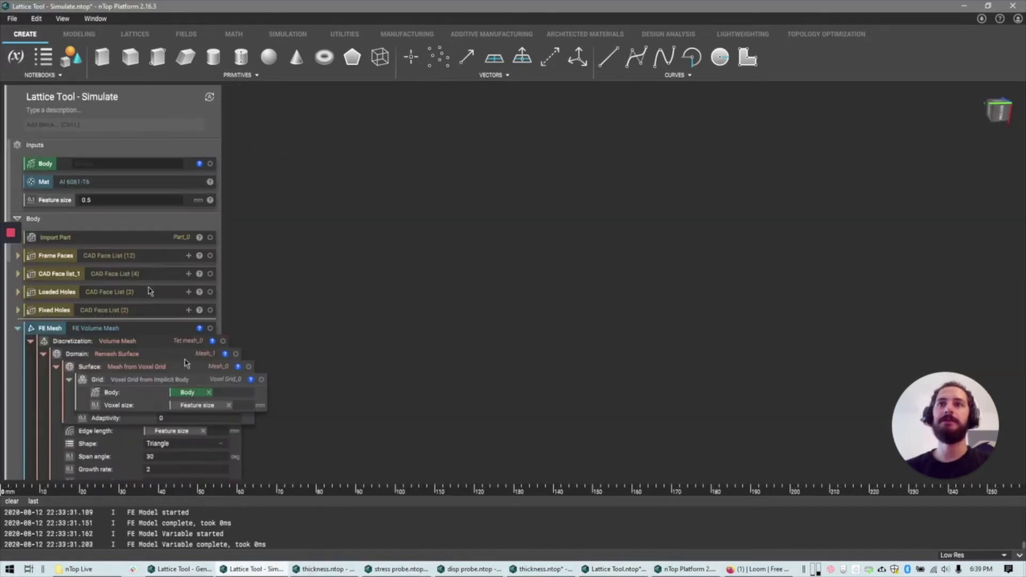
pyautogui.scroll(-2, 120, 237)
pyautogui.scroll(2, 122, 244)
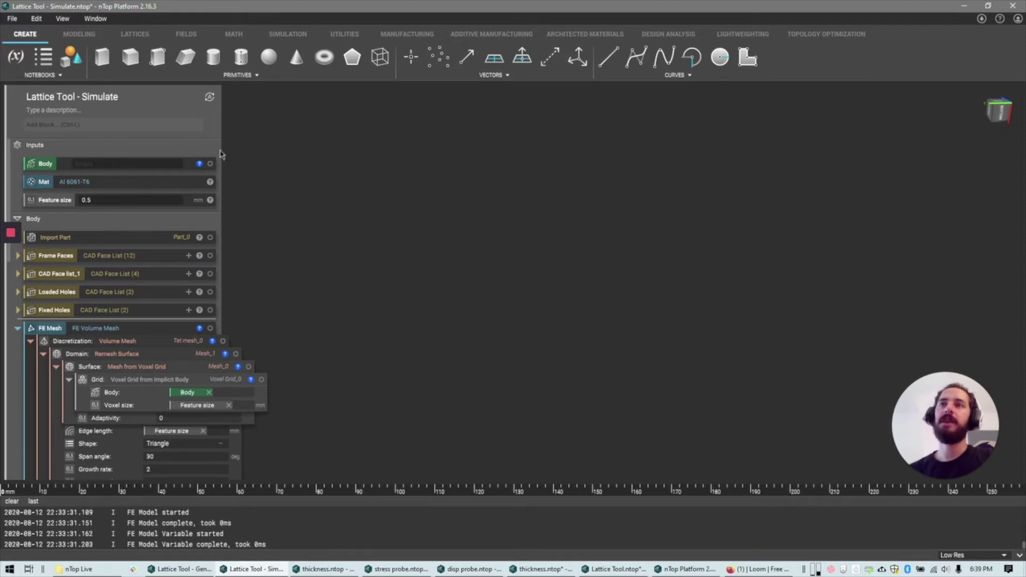
pyautogui.scroll(-1, 347, 258)
pyautogui.scroll(-2, 172, 320)
pyautogui.scroll(2, 83, 291)
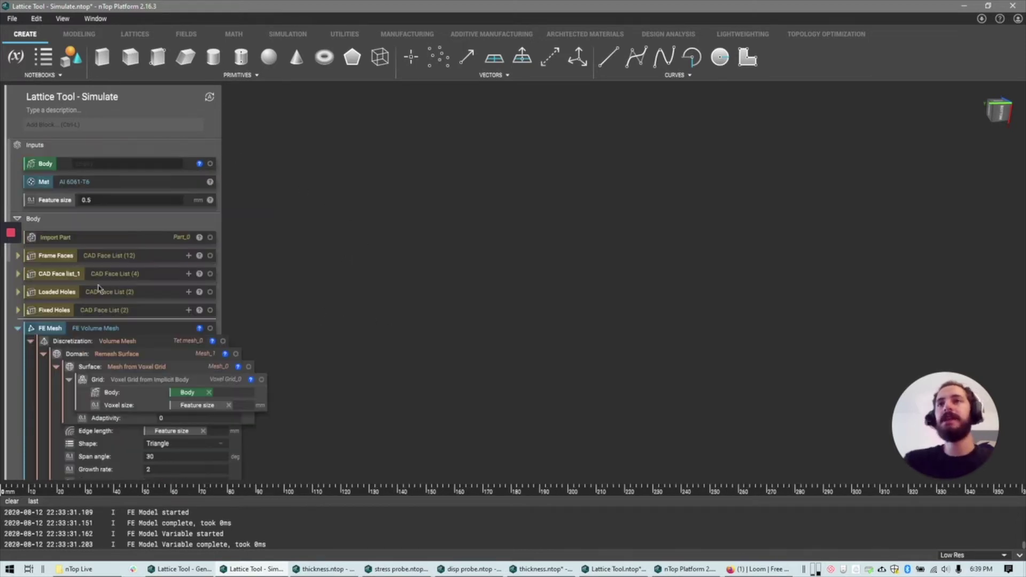
pyautogui.click(91, 183)
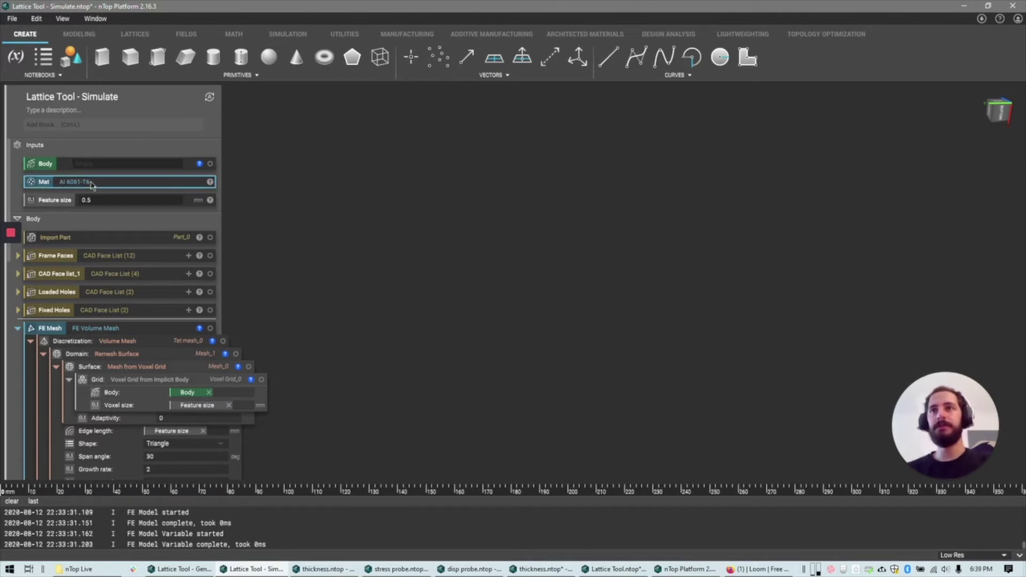
pyautogui.click(71, 203)
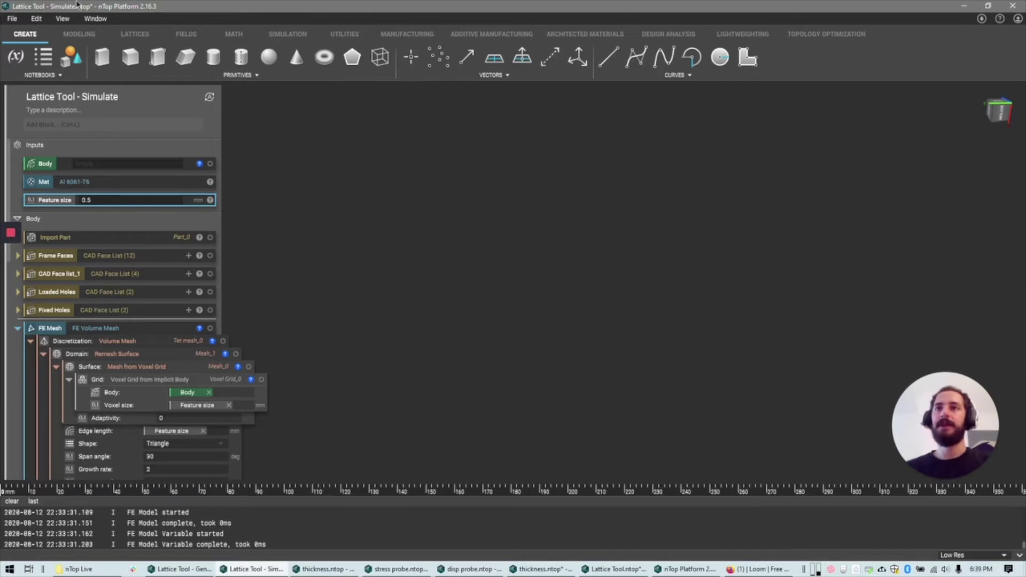
pyautogui.scroll(-3, 181, 270)
pyautogui.scroll(3, 179, 272)
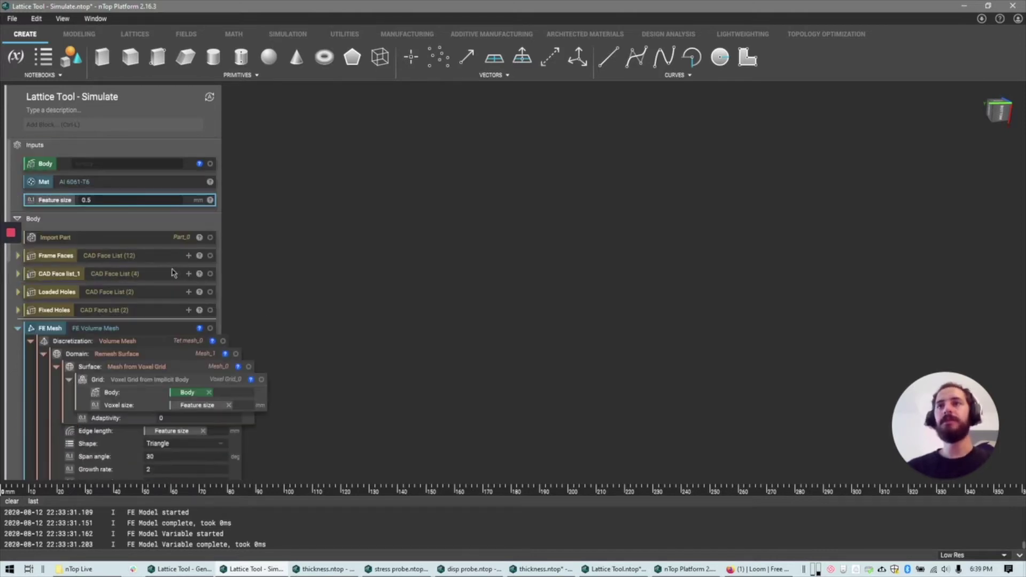
pyautogui.scroll(-1, 140, 251)
pyautogui.scroll(-5, 138, 238)
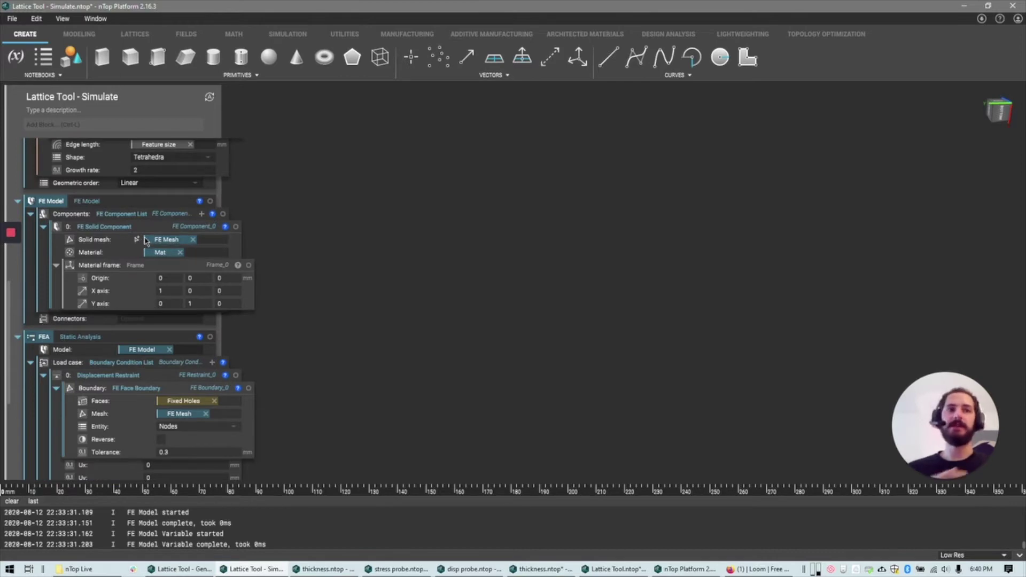
pyautogui.scroll(-4, 136, 302)
pyautogui.scroll(1, 141, 296)
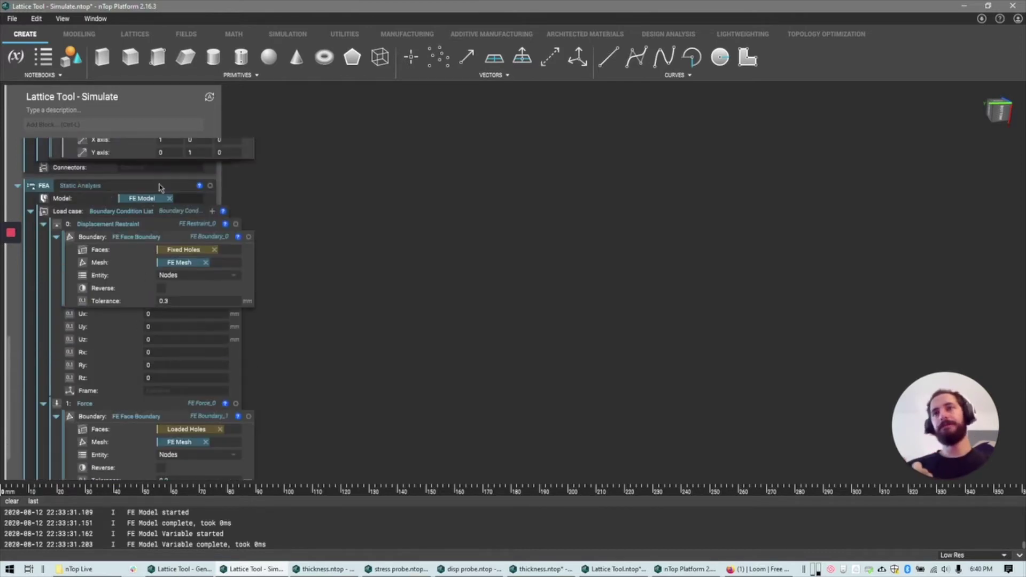
pyautogui.scroll(-1, 159, 186)
pyautogui.scroll(5, 159, 195)
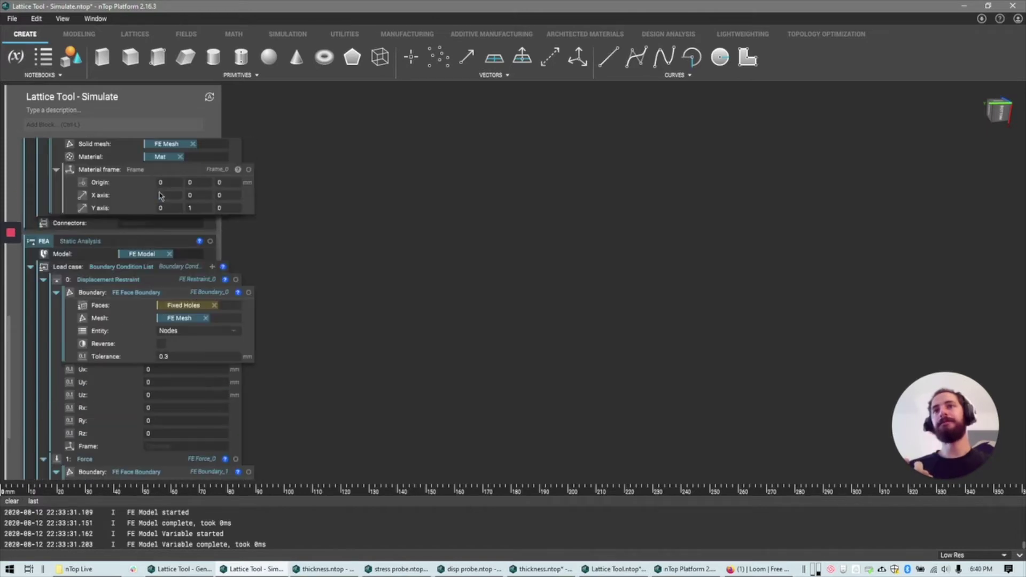
pyautogui.scroll(-5, 156, 249)
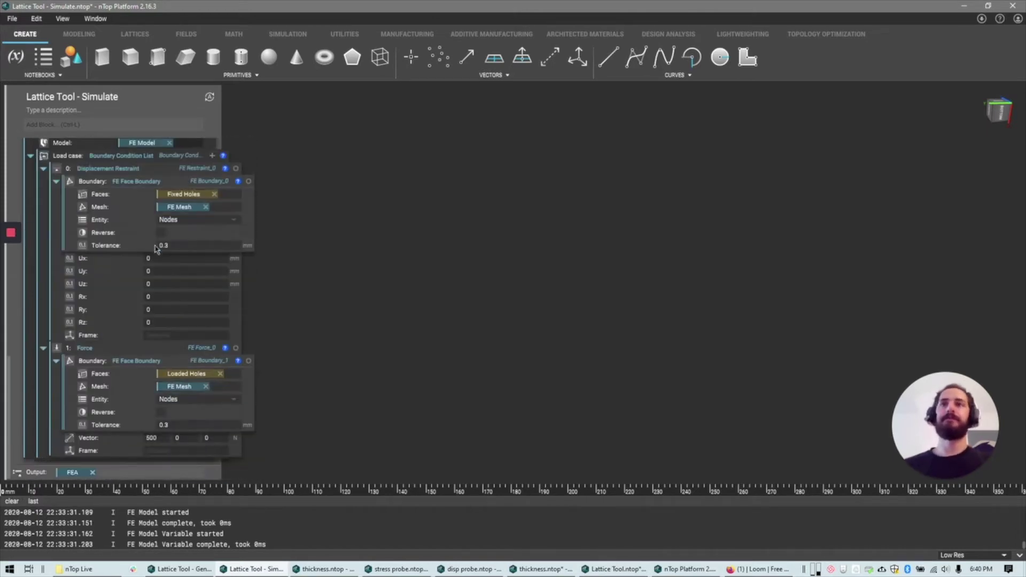
pyautogui.scroll(6, 156, 249)
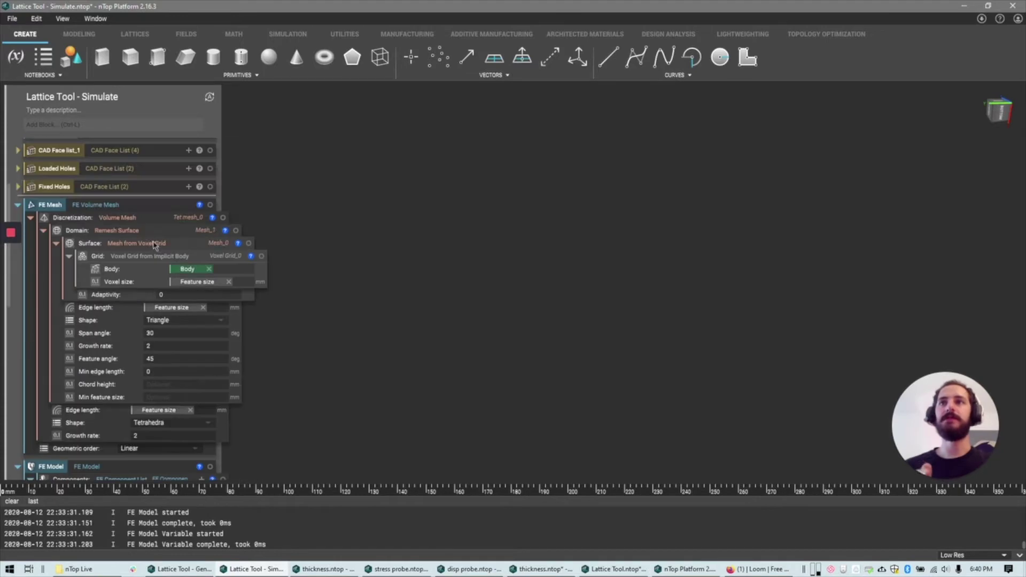
pyautogui.scroll(3, 149, 235)
pyautogui.scroll(-4, 139, 224)
pyautogui.scroll(4, 138, 224)
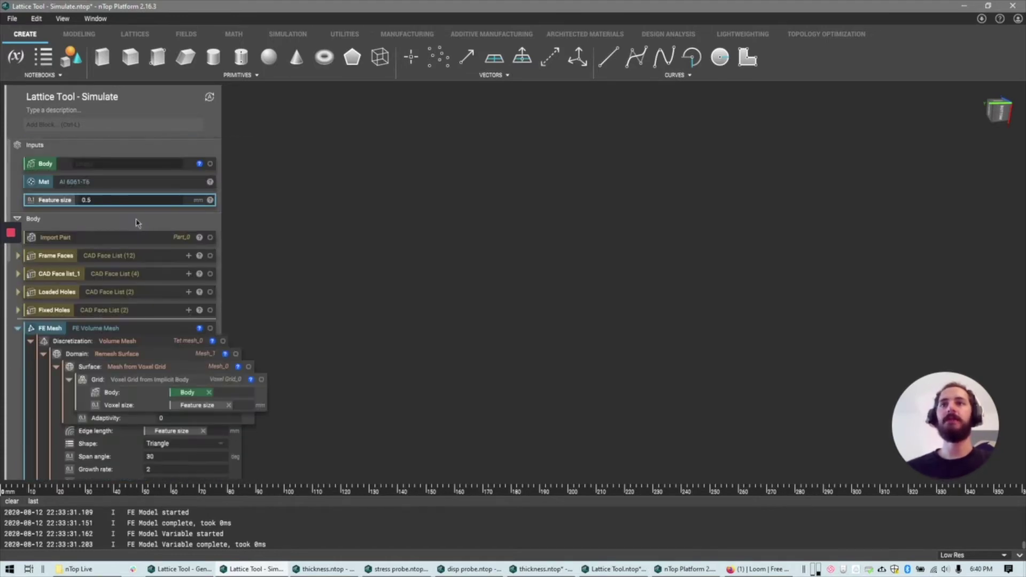
pyautogui.scroll(-10, 140, 230)
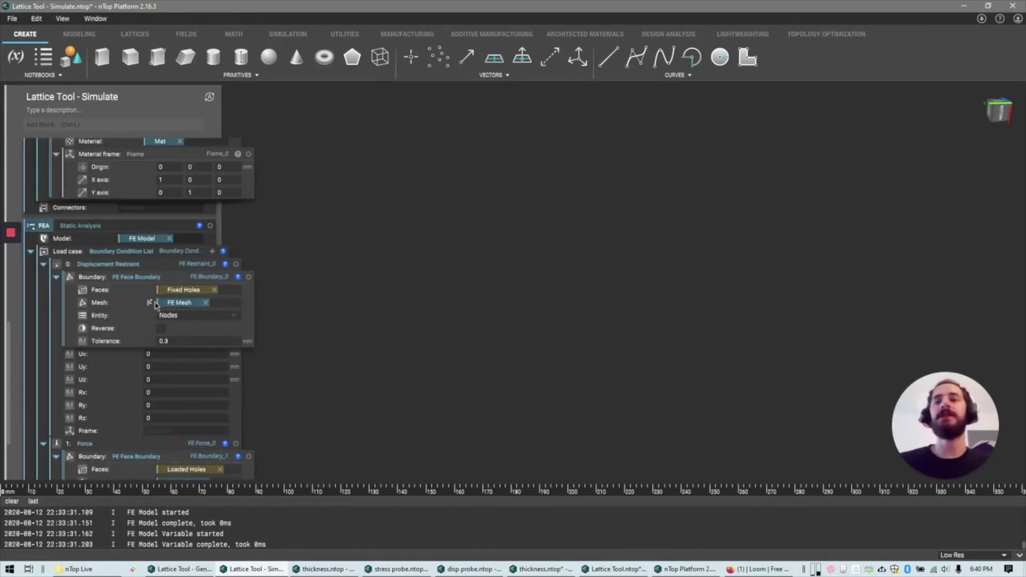
pyautogui.scroll(-3, 152, 308)
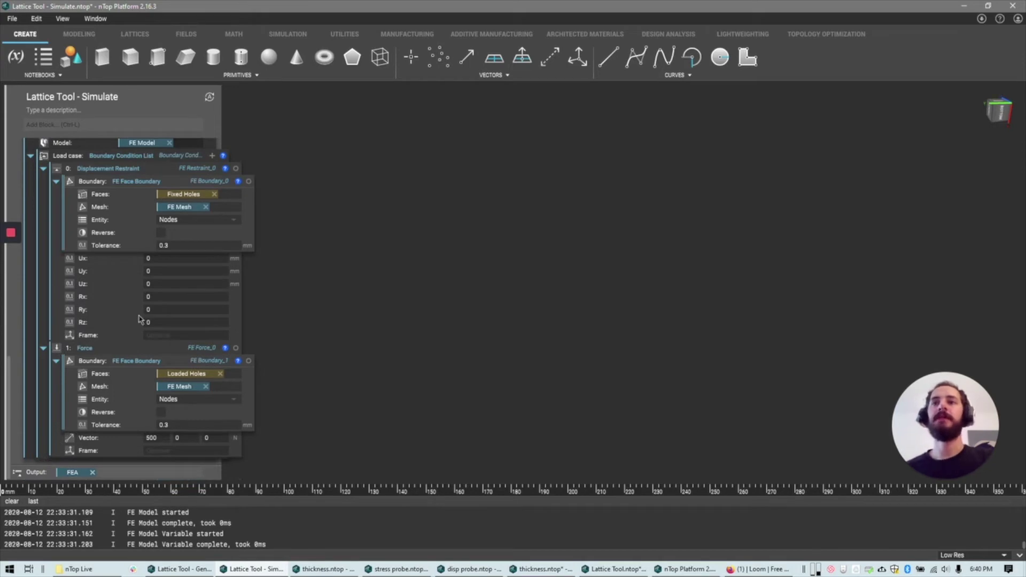
pyautogui.scroll(4, 142, 322)
pyautogui.scroll(-4, 147, 323)
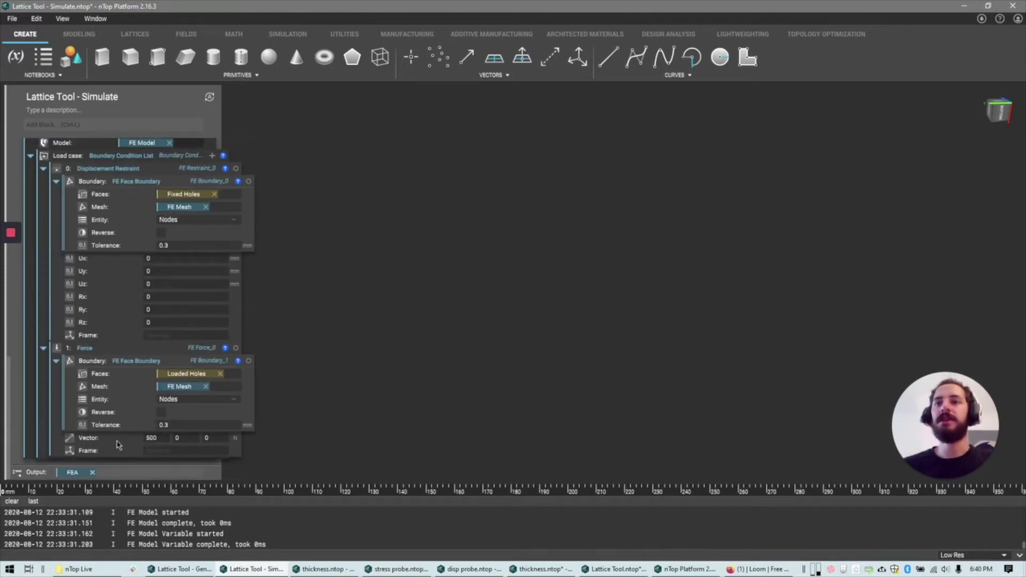
pyautogui.scroll(3, 134, 427)
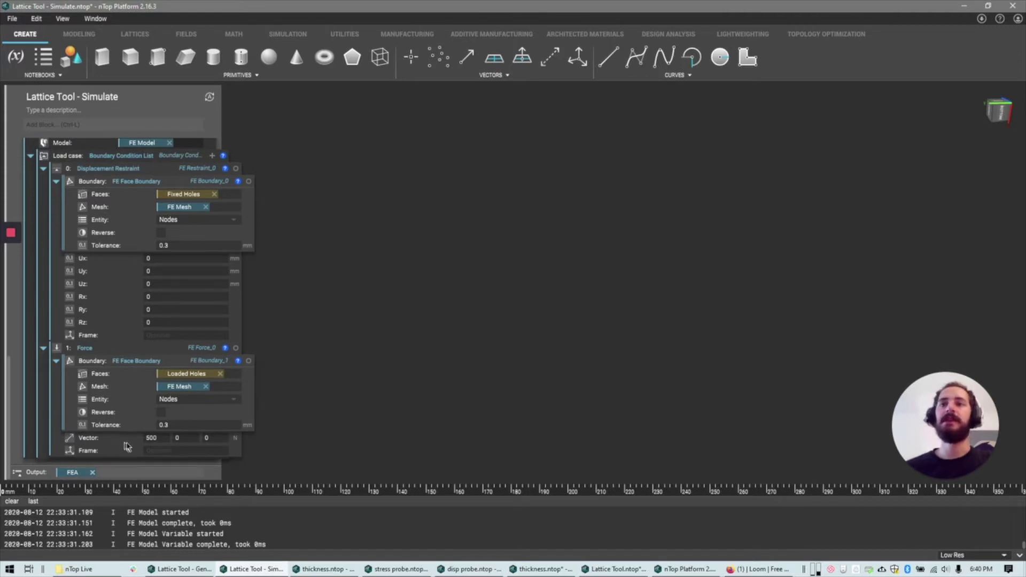
pyautogui.click(98, 441)
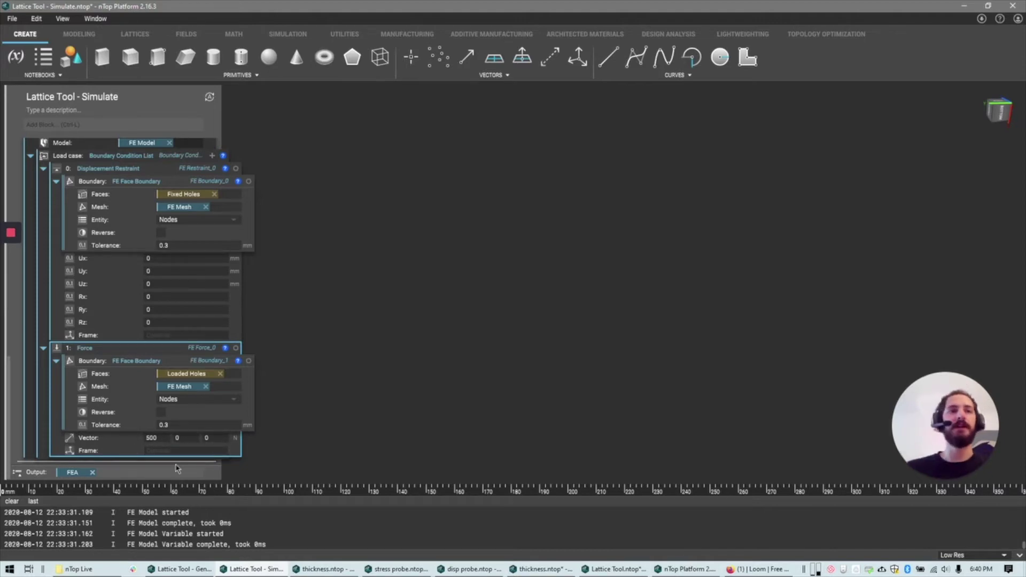
pyautogui.scroll(10, 160, 432)
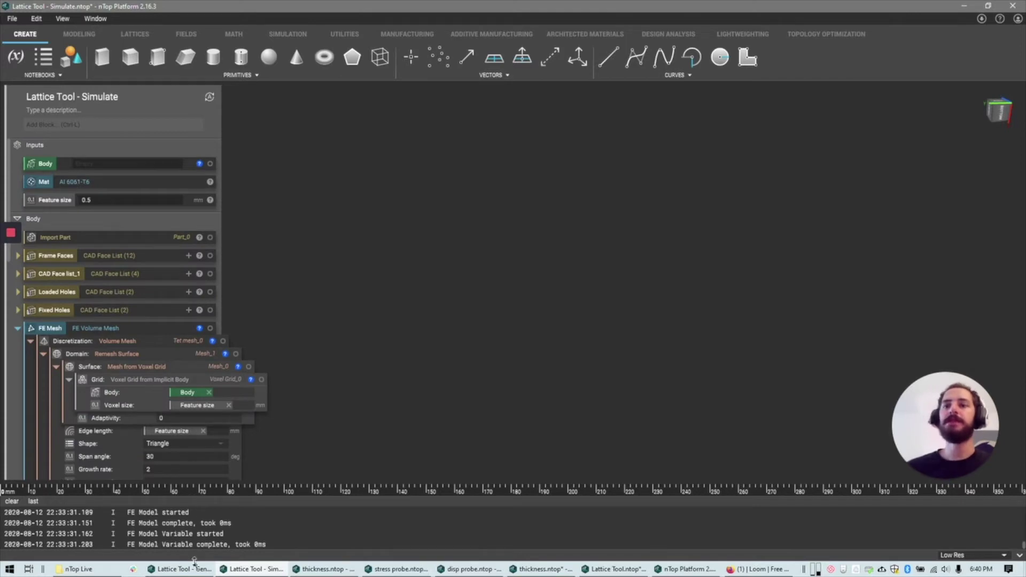
# In the bracket notebook, delete the Implicit Body blocks and import Lattice Tool - Simulate.ntop
pyautogui.moveTo(197, 571)
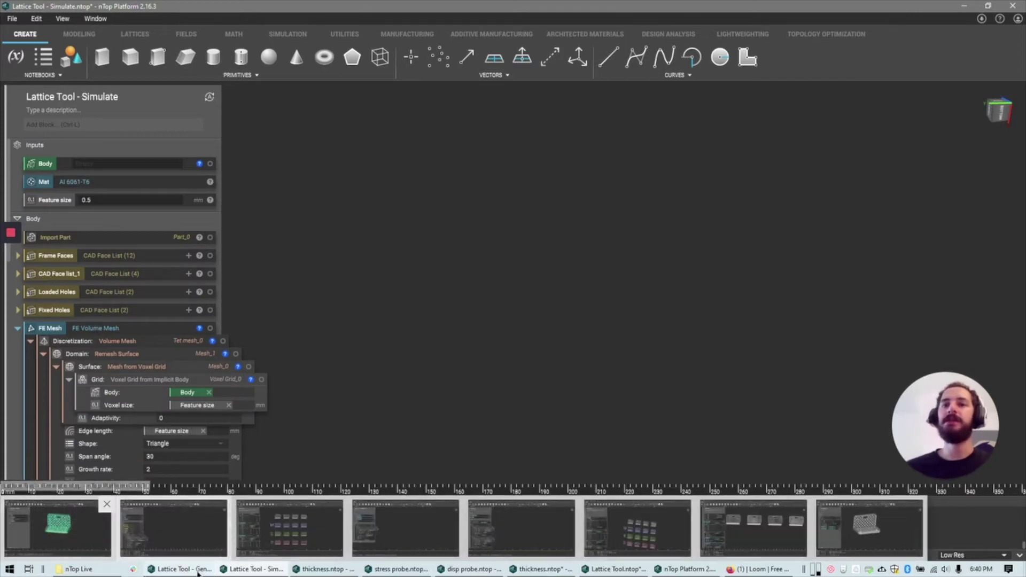
pyautogui.click(869, 526)
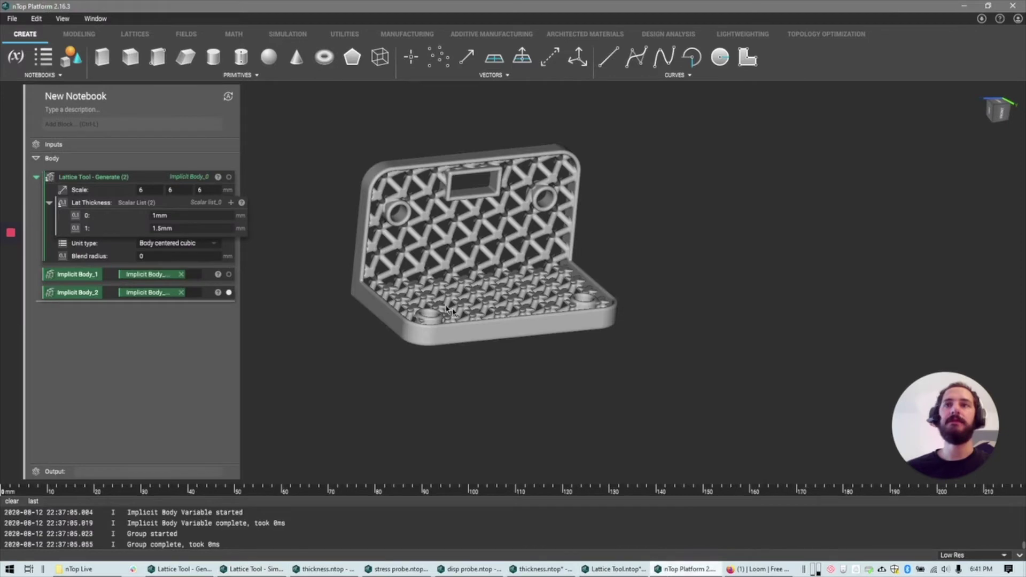
pyautogui.click(60, 280)
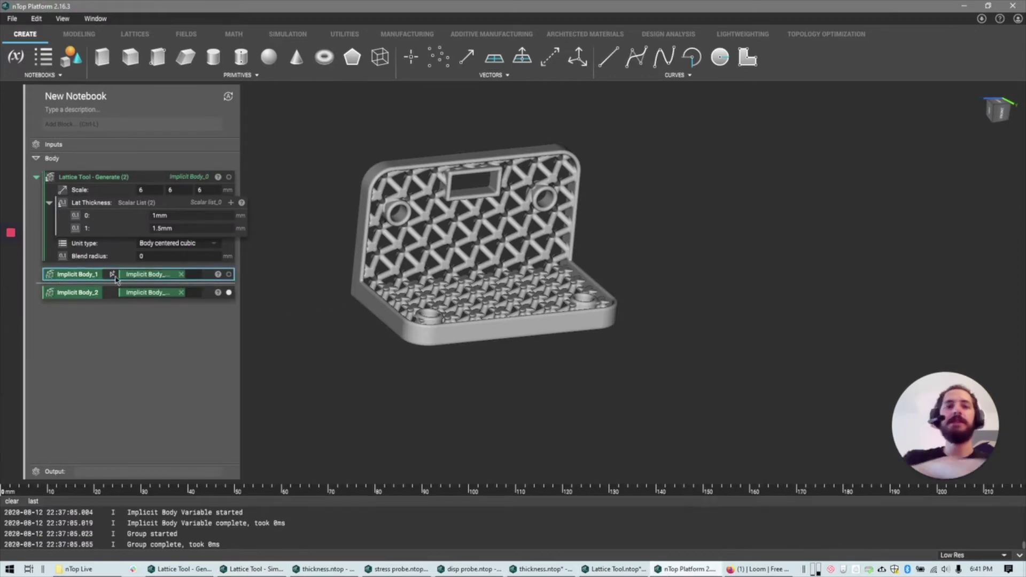
pyautogui.press('Delete')
pyautogui.press('Delete')
pyautogui.click(12, 18)
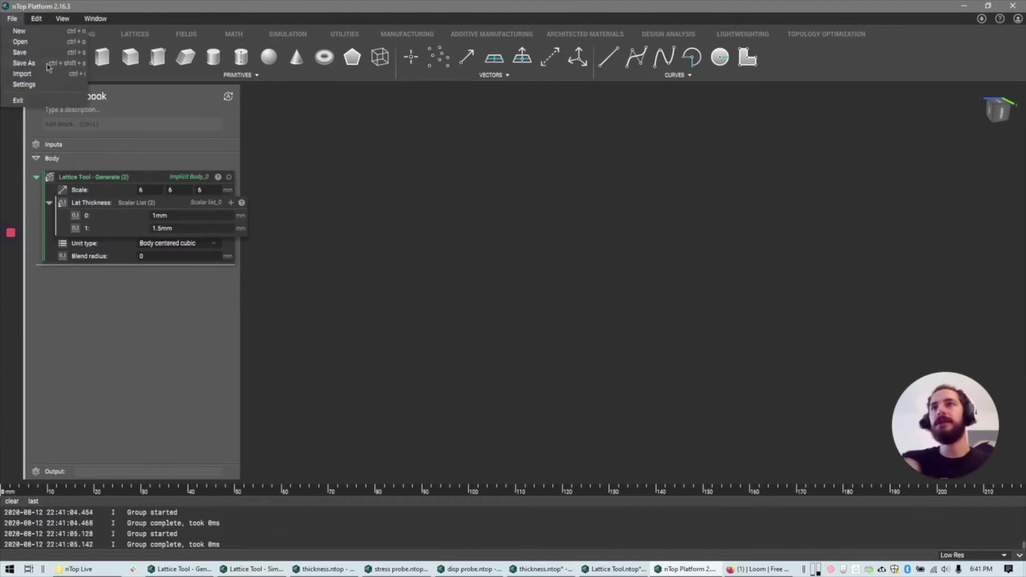
pyautogui.click(49, 71)
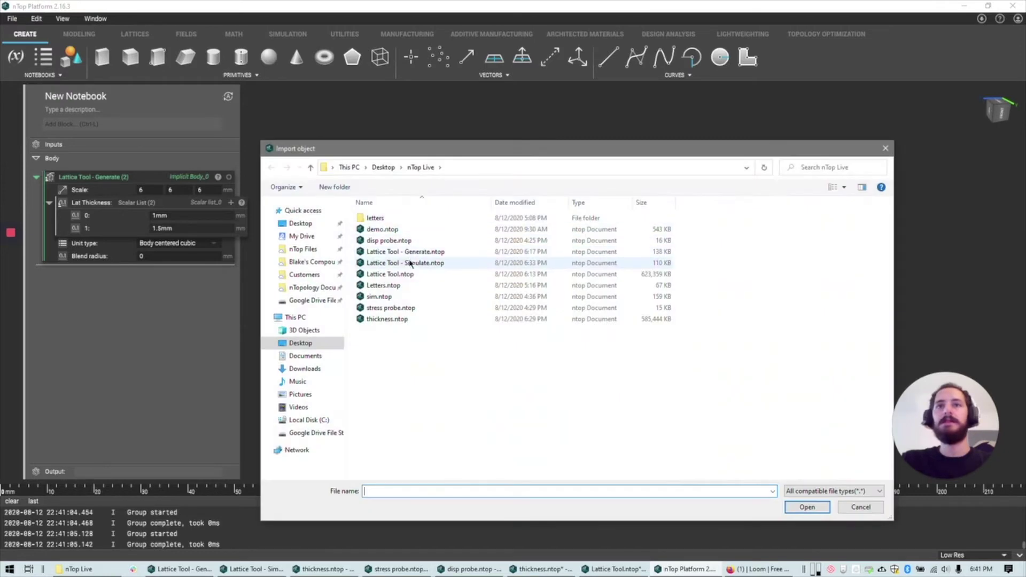
pyautogui.doubleClick(408, 264)
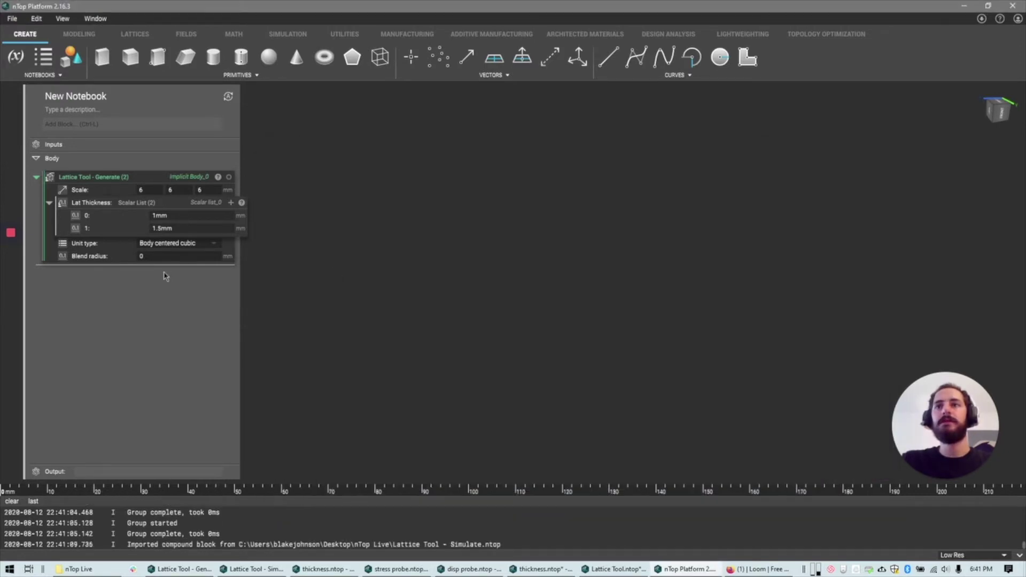
# Add a Lattice Tool - Simulate block with Lattice Tool - Generate as its Body, then halt the run
pyautogui.click(150, 123)
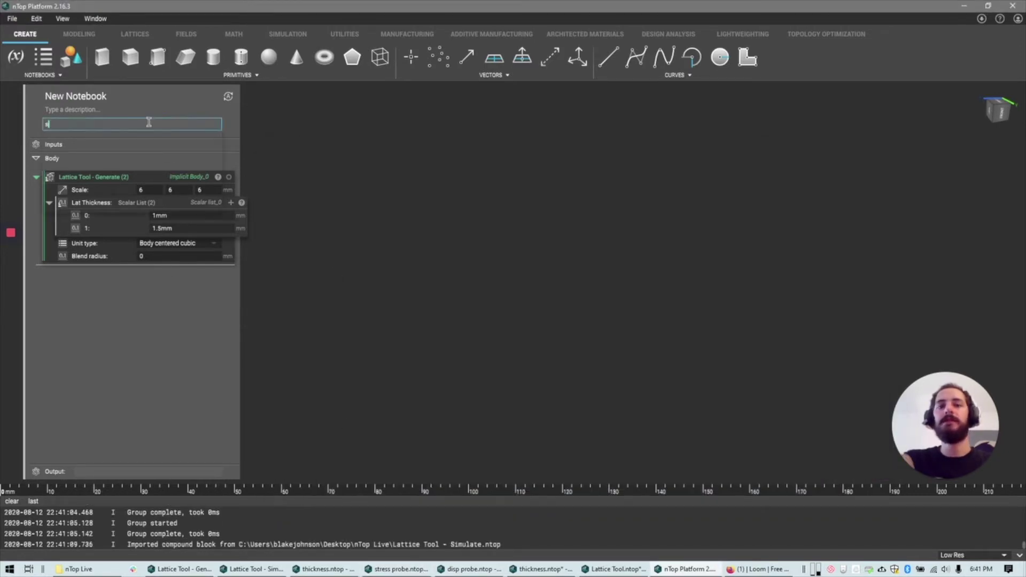
pyautogui.write('simulate')
pyautogui.press('Down')
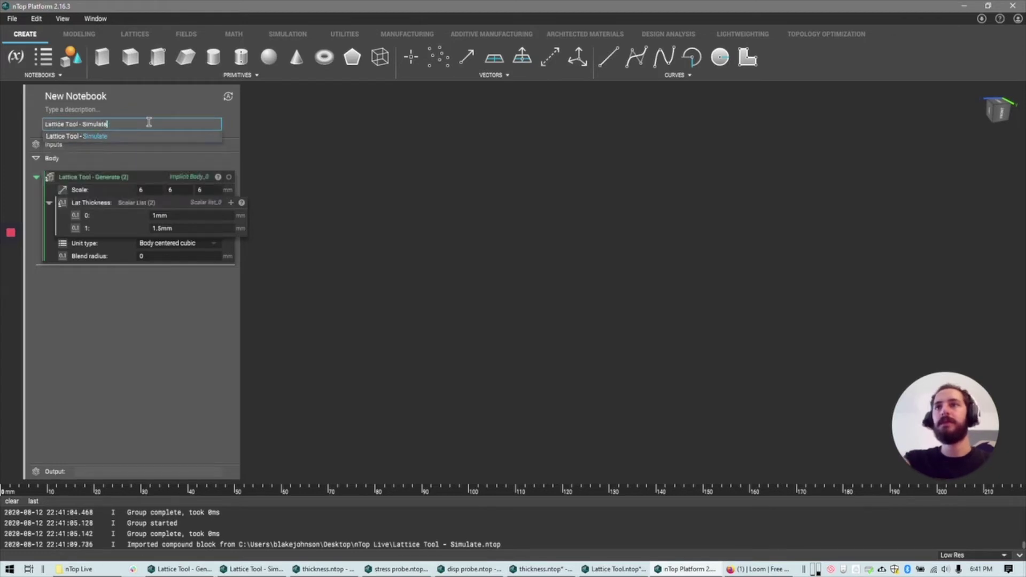
pyautogui.press('Return')
pyautogui.moveTo(119, 179); pyautogui.dragTo(165, 296)
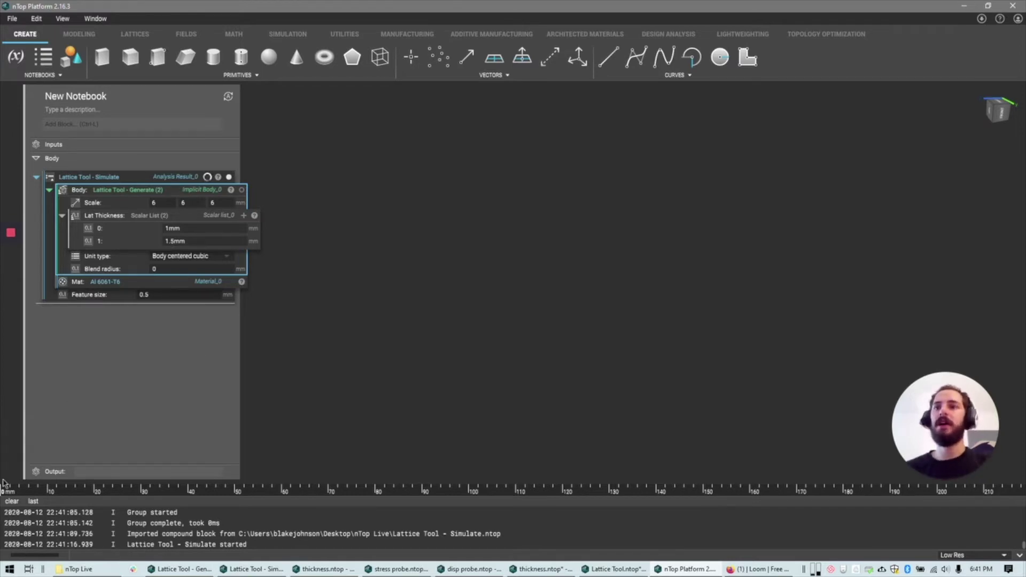
pyautogui.press('Escape')
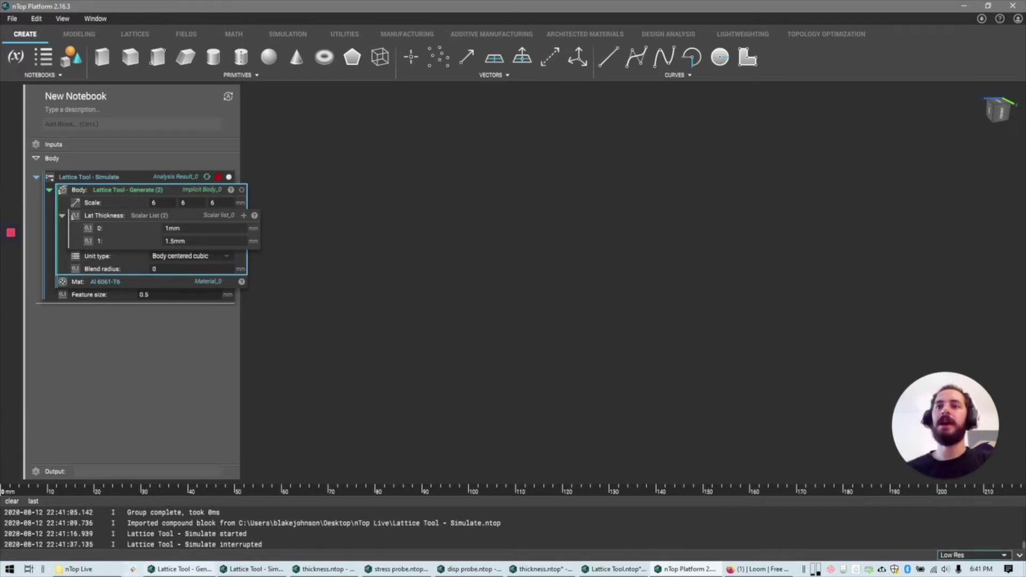
pyautogui.click(179, 569)
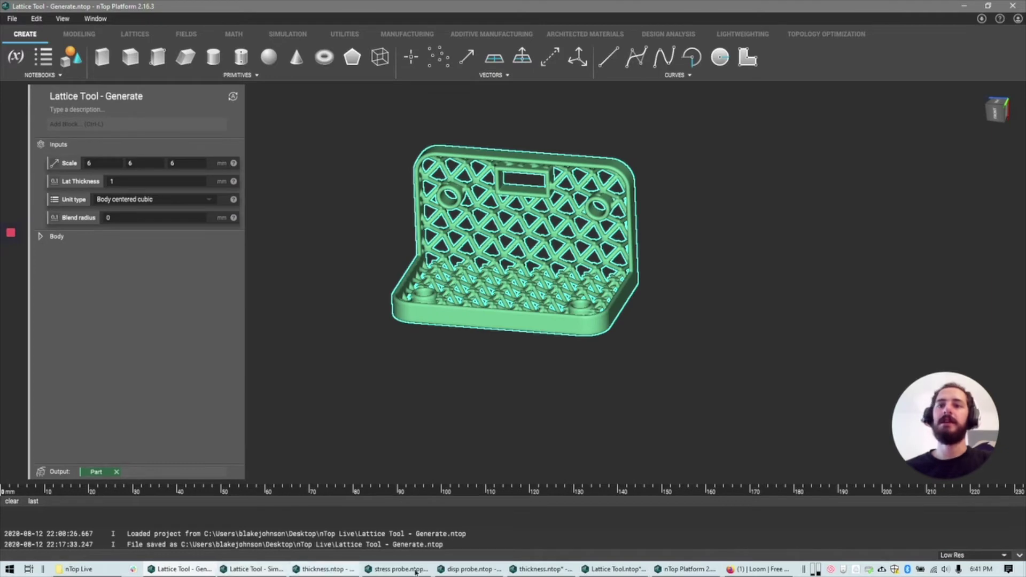
# In Lattice Tool.ntop, orbit over the four brackets and briefly show the Analysis List mesh
pyautogui.click(603, 572)
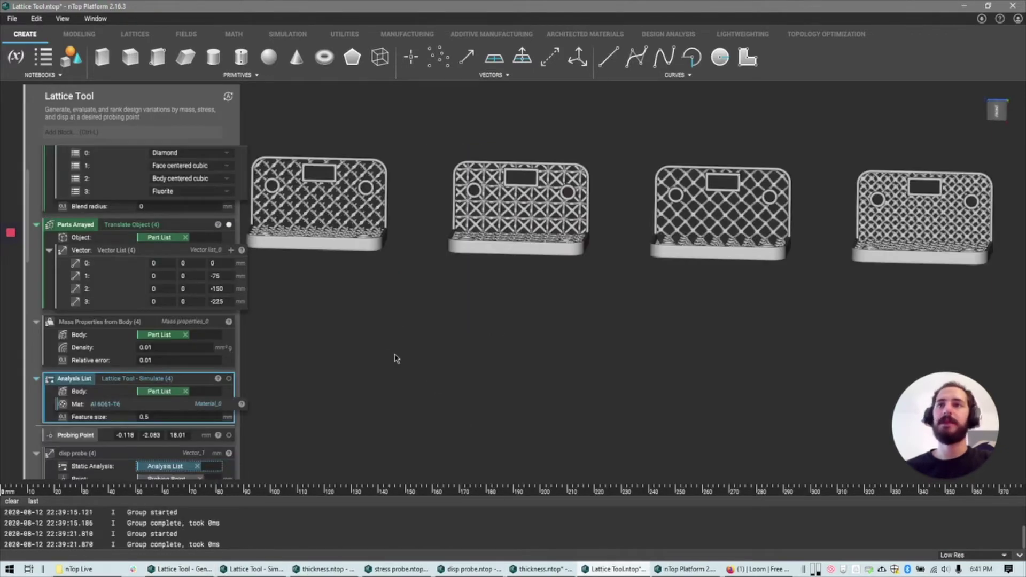
pyautogui.scroll(-1, 427, 355)
pyautogui.moveTo(545, 309); pyautogui.dragTo(587, 321, button='right')
pyautogui.moveTo(540, 355); pyautogui.dragTo(503, 367, button='right')
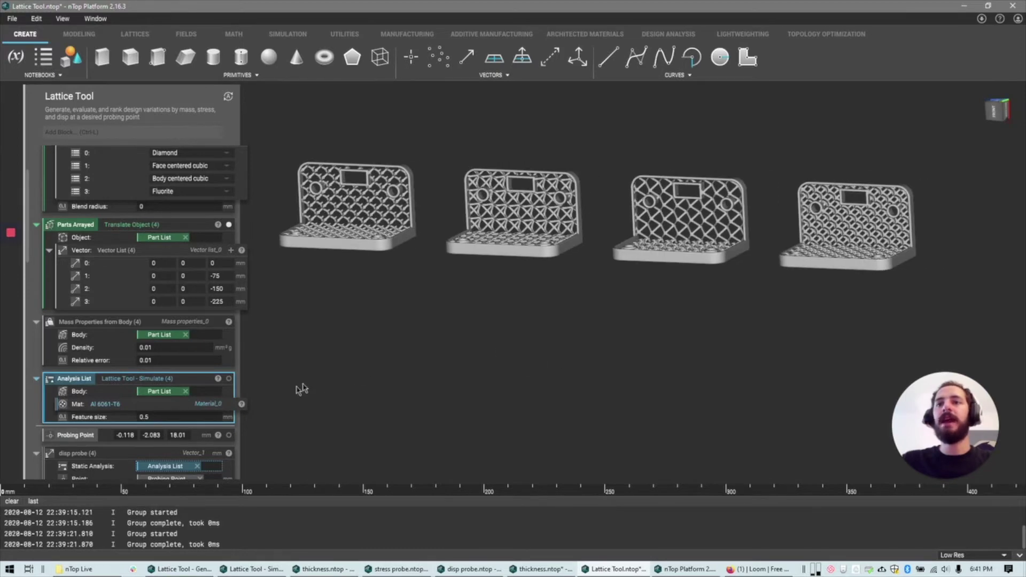
pyautogui.click(229, 379)
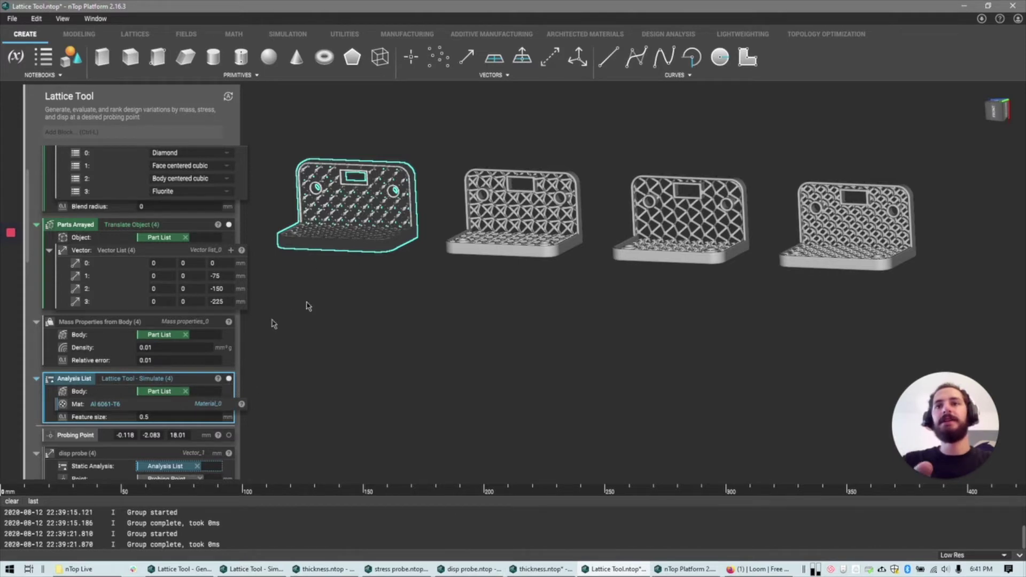
pyautogui.click(228, 379)
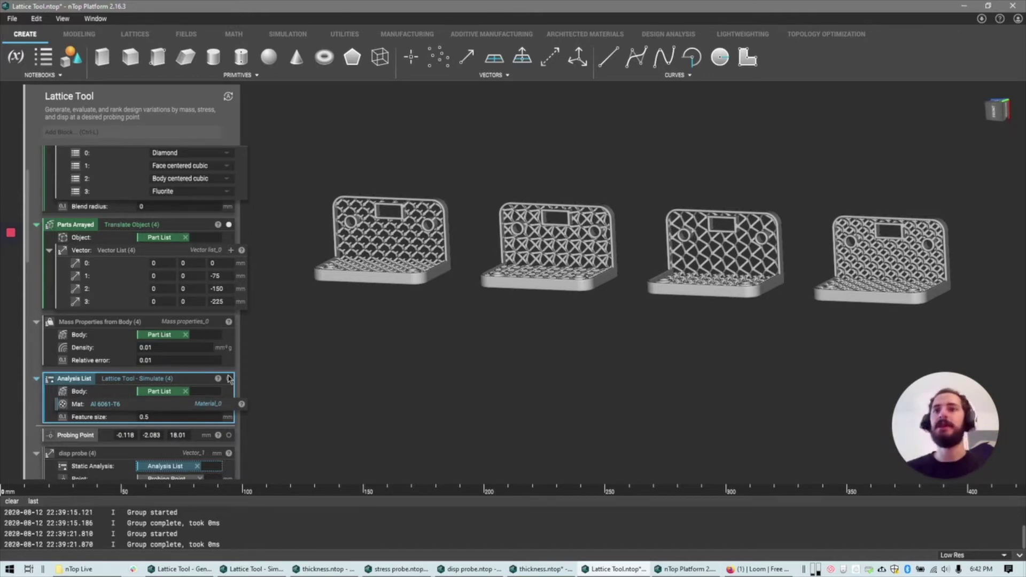
pyautogui.scroll(-2, 204, 379)
pyautogui.scroll(1, 204, 379)
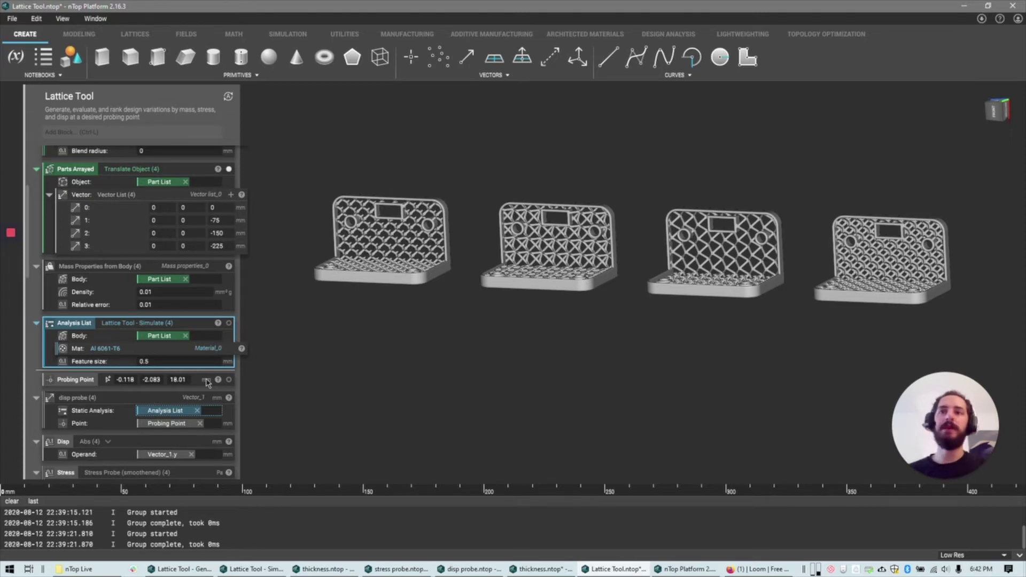
# Locate the Probing Point on the brackets from a top-down view, then deselect it
pyautogui.click(187, 380)
pyautogui.moveTo(420, 258); pyautogui.dragTo(419, 408, button='right')
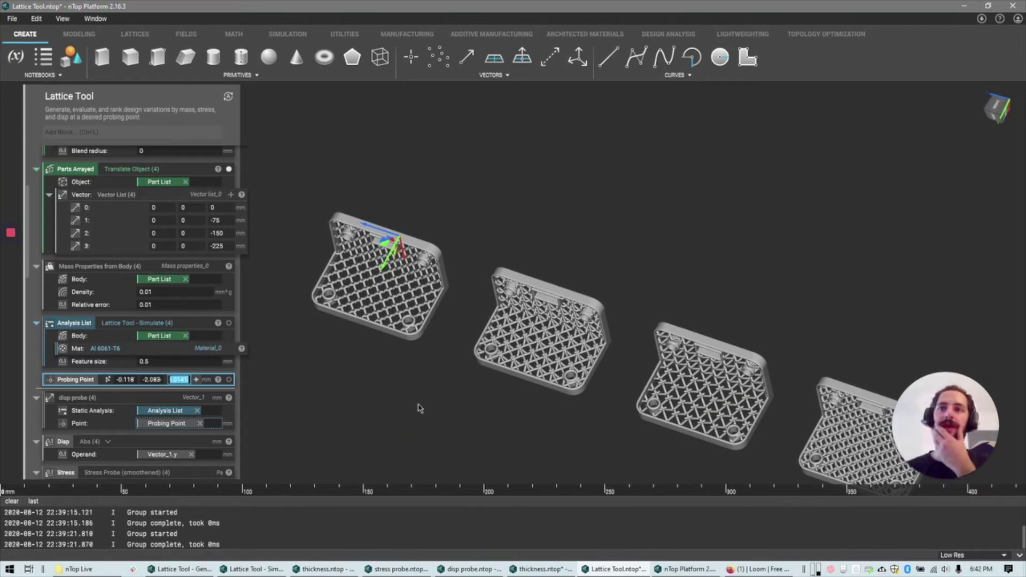
pyautogui.scroll(-3, 160, 401)
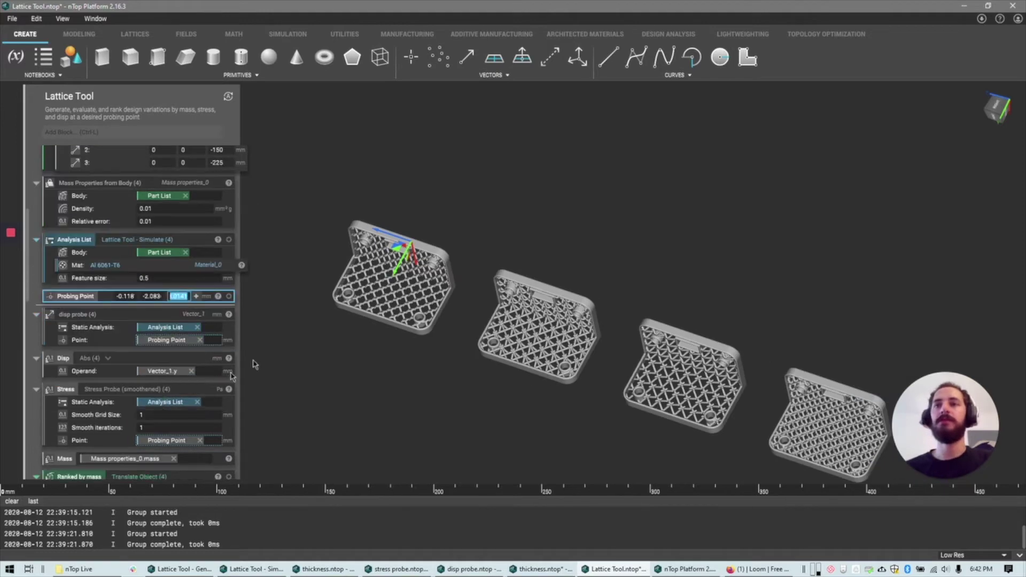
pyautogui.click(276, 362)
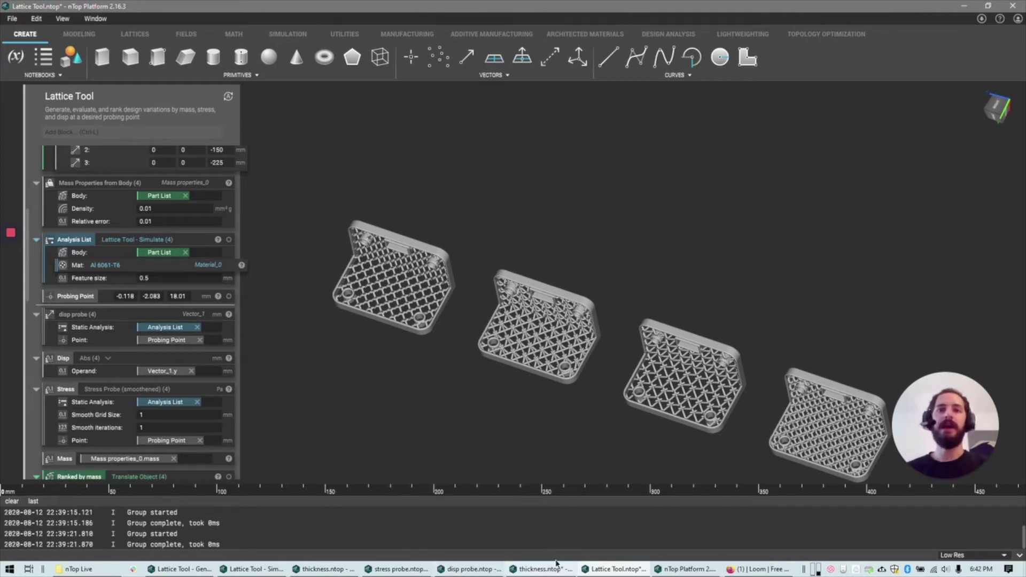
pyautogui.click(468, 569)
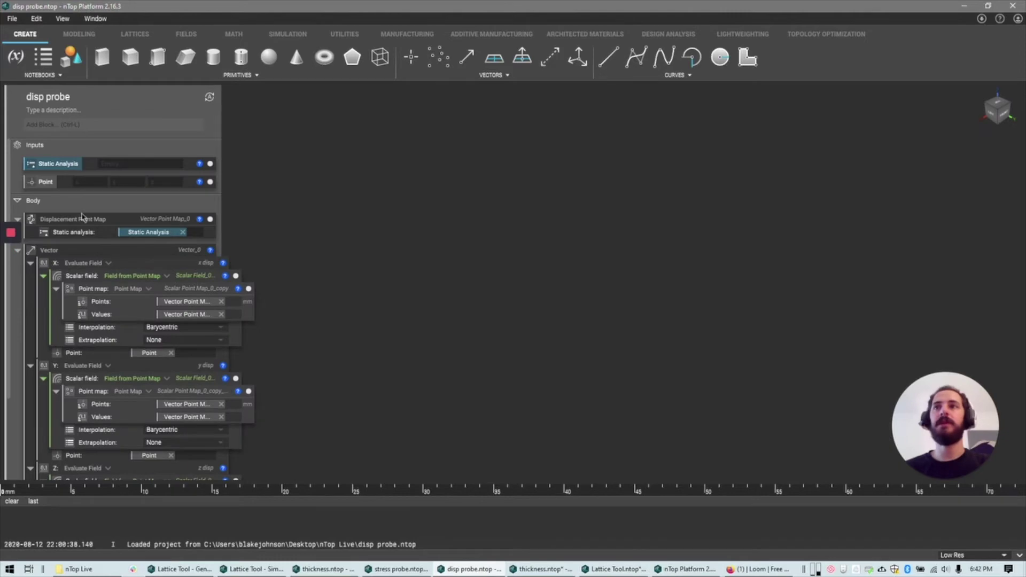
# Open the Displacement Point Map output's properties, showing it unbuilt with an empty static analysis
pyautogui.scroll(-2, 95, 225)
pyautogui.scroll(2, 97, 238)
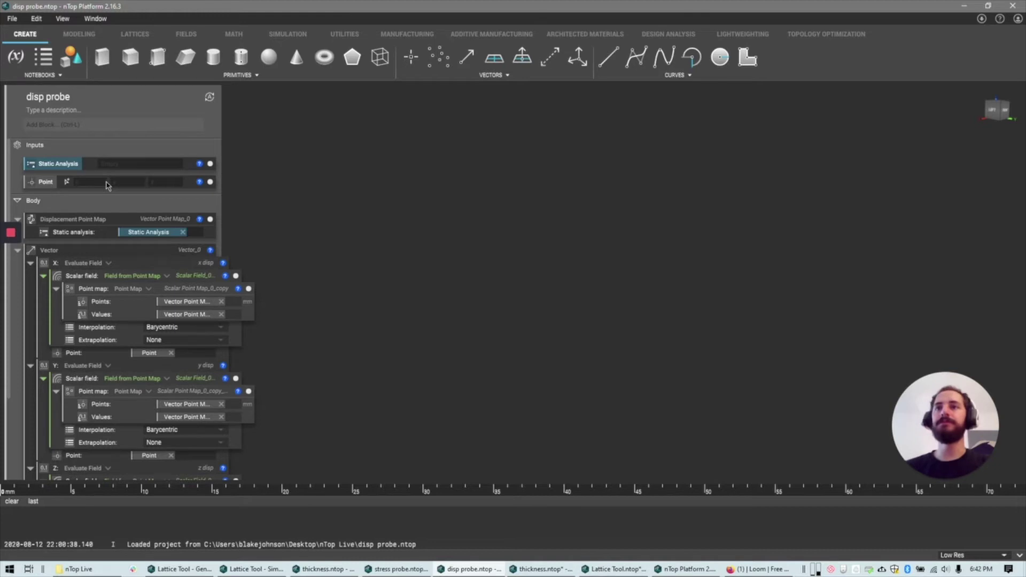
pyautogui.scroll(-1, 109, 185)
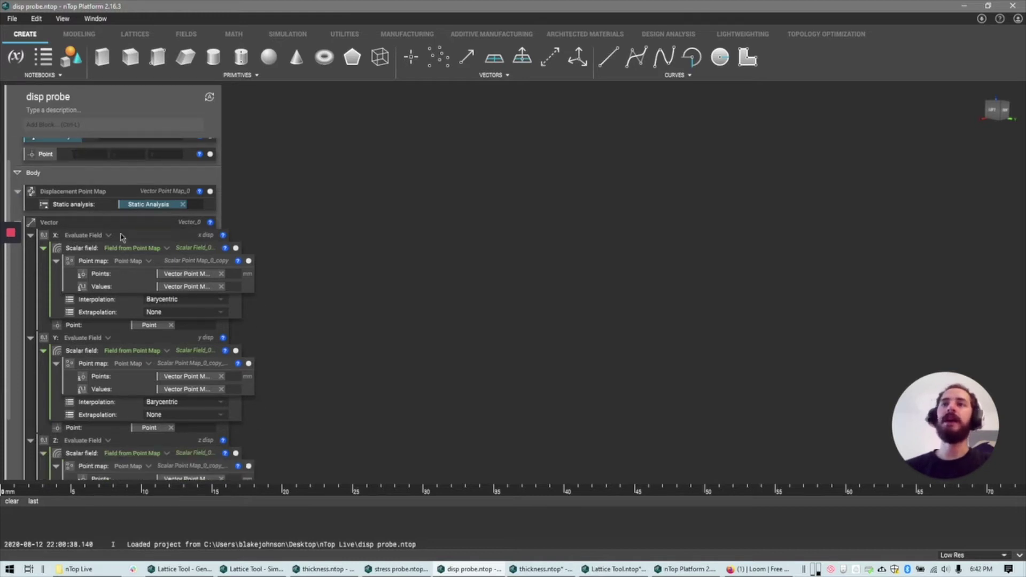
pyautogui.click(124, 194)
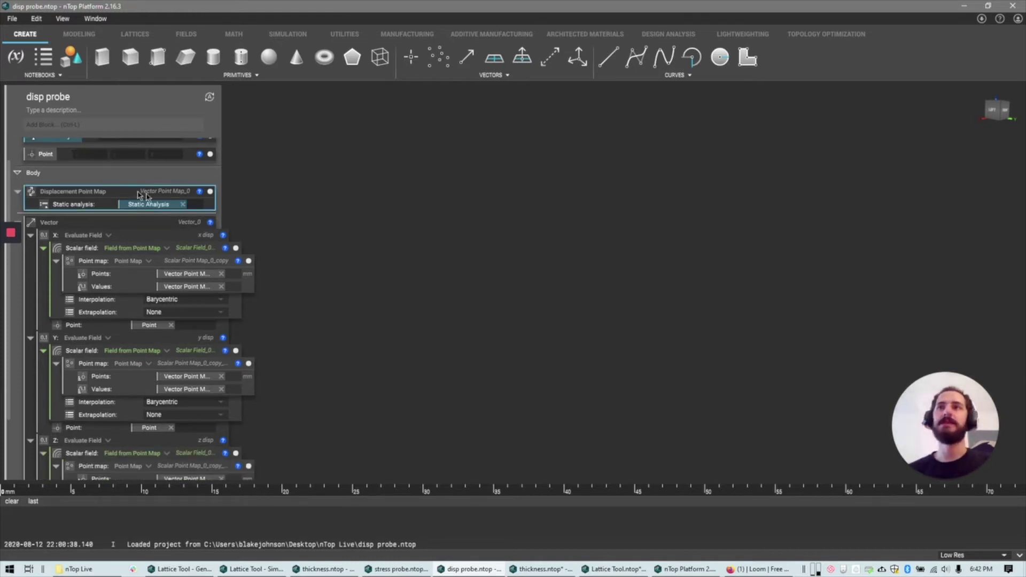
pyautogui.click(210, 191)
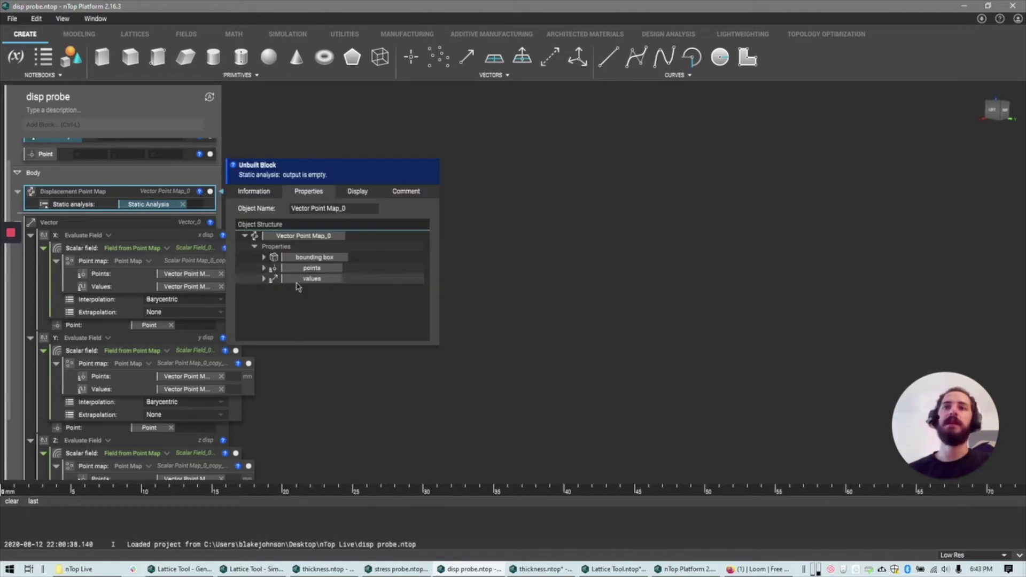
# Expand and collapse the points and values entries of Vector Point Map_0, then close the details
pyautogui.click(264, 268)
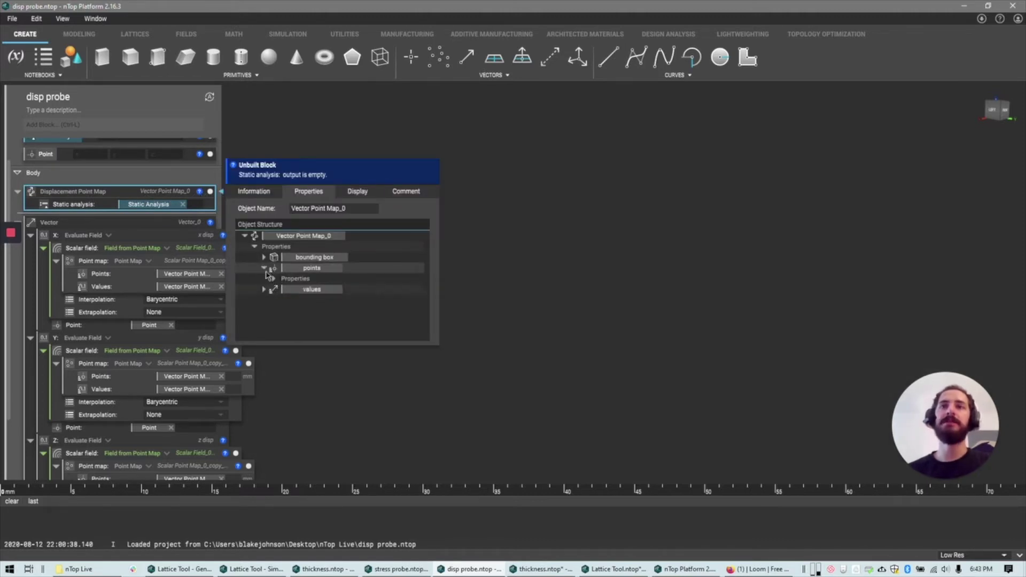
pyautogui.click(264, 270)
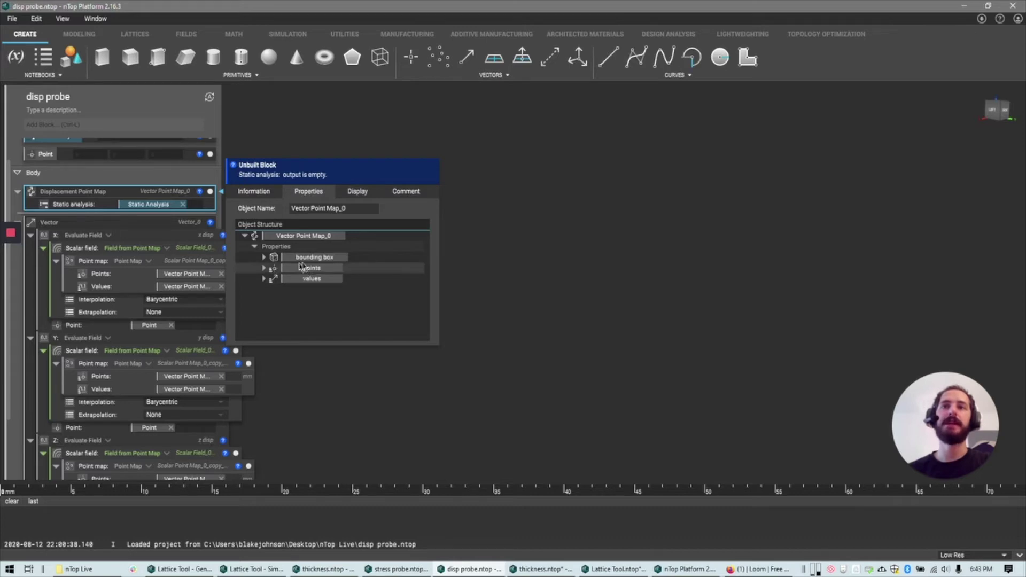
pyautogui.click(264, 279)
pyautogui.click(265, 278)
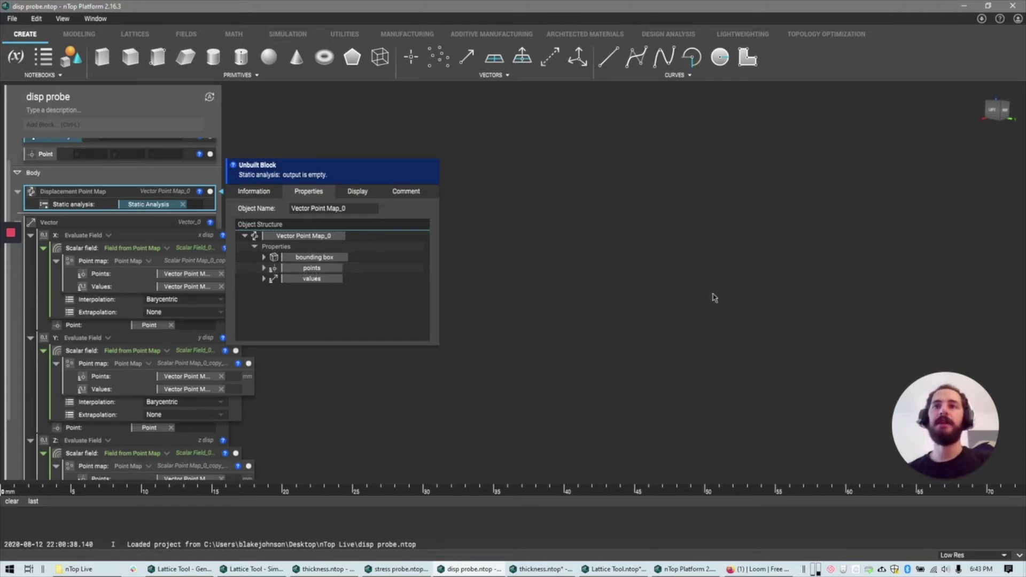
pyautogui.click(136, 246)
# Inspect the X: Evaluate Field block's nested X Point map and X Scalar field inputs
pyautogui.click(135, 247)
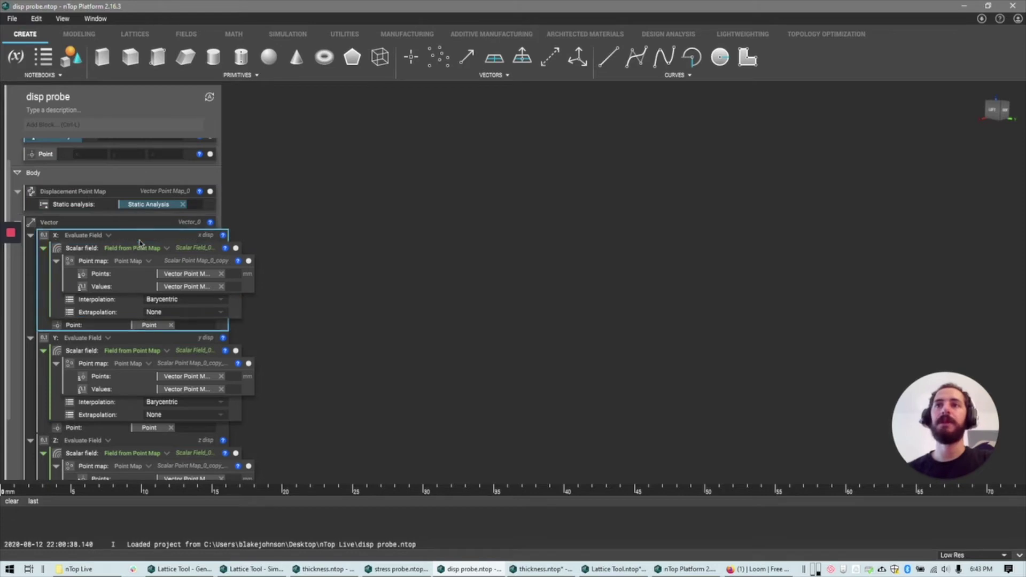
pyautogui.click(135, 260)
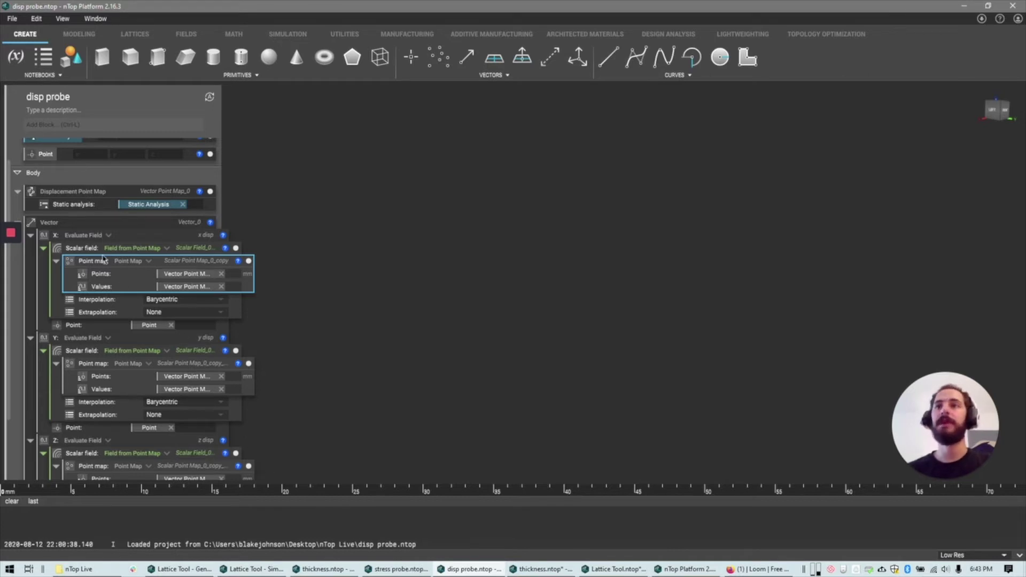
pyautogui.click(107, 253)
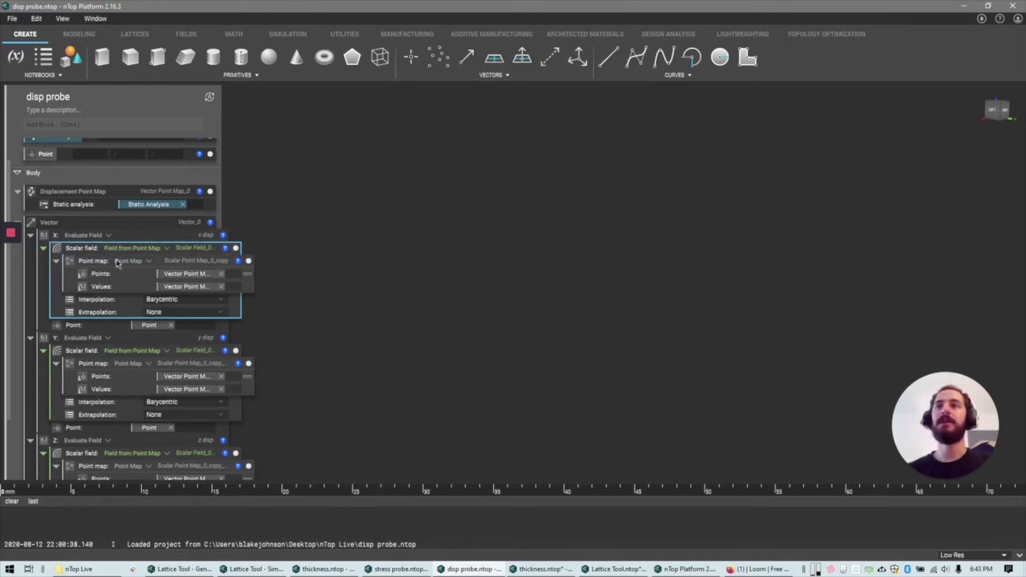
pyautogui.click(122, 261)
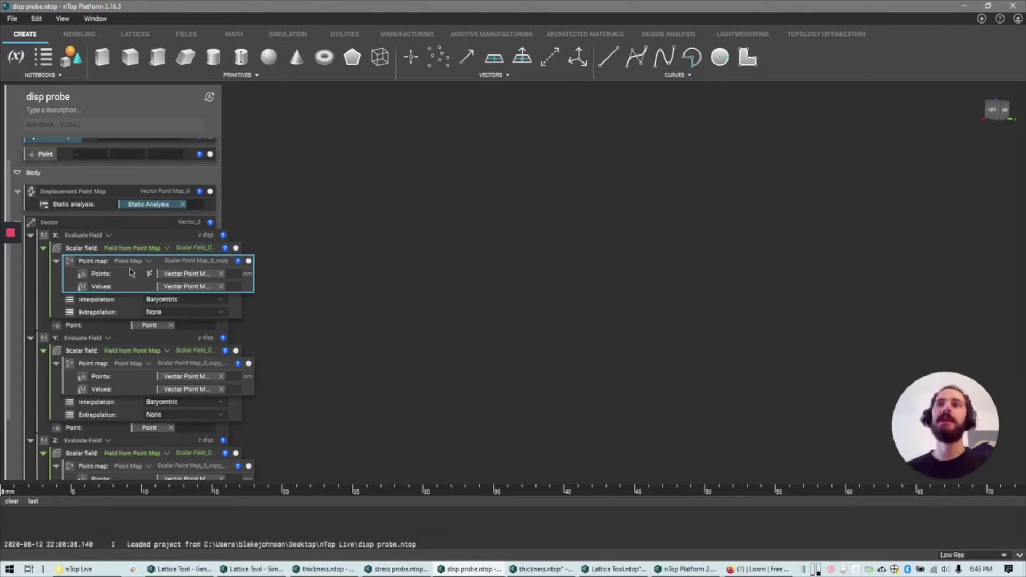
pyautogui.click(116, 250)
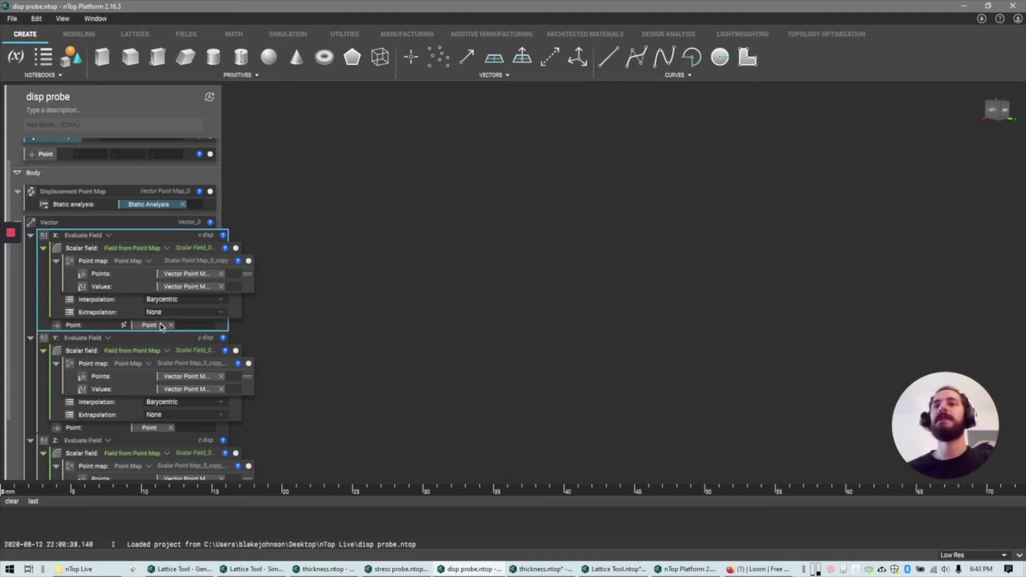
# Scroll through the disp probe notebook, select the Vector_0 output, and switch to the stress probe notebook
pyautogui.scroll(-1, 159, 334)
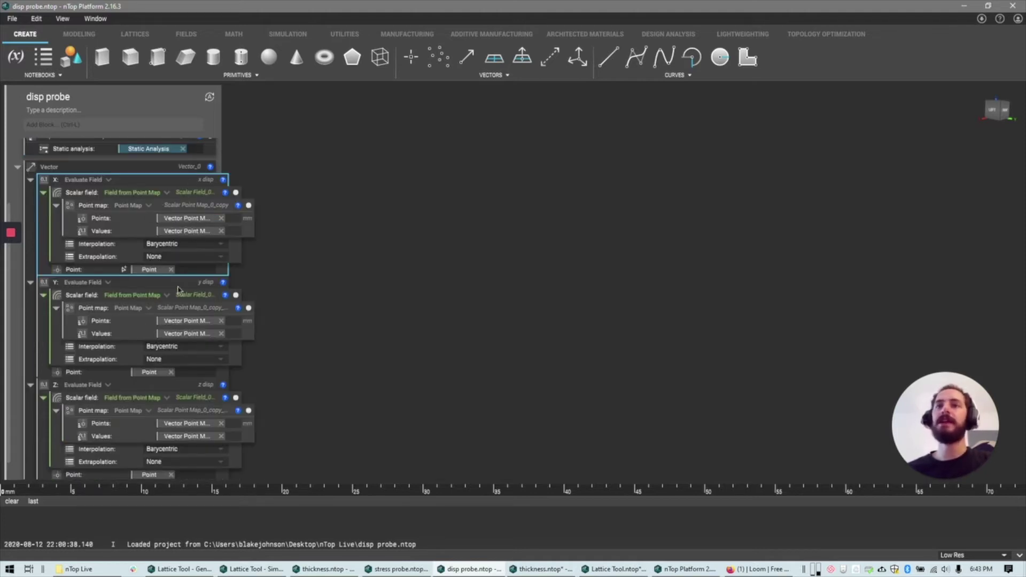
pyautogui.scroll(-1, 180, 307)
pyautogui.scroll(3, 179, 393)
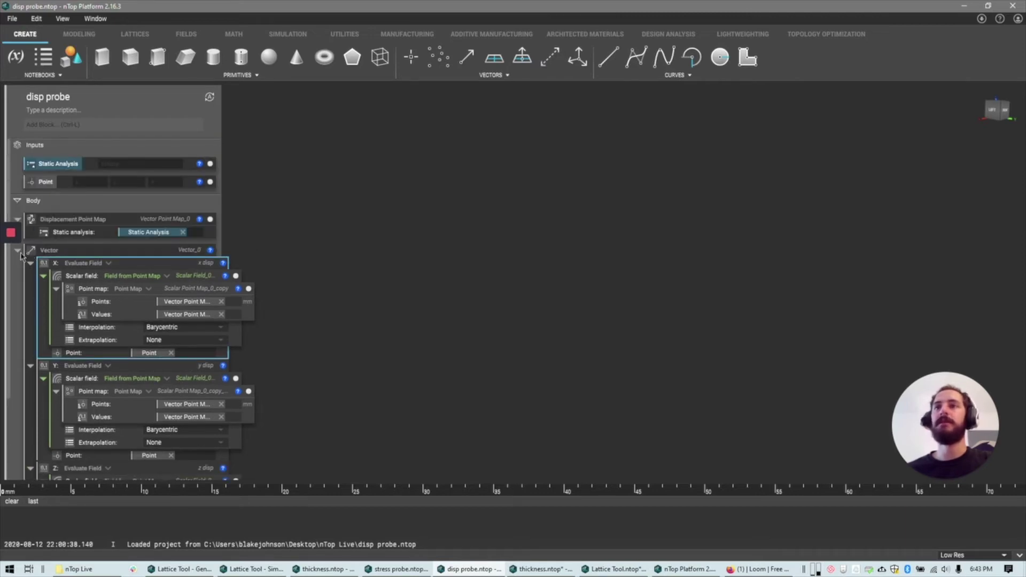
pyautogui.moveTo(19, 256)
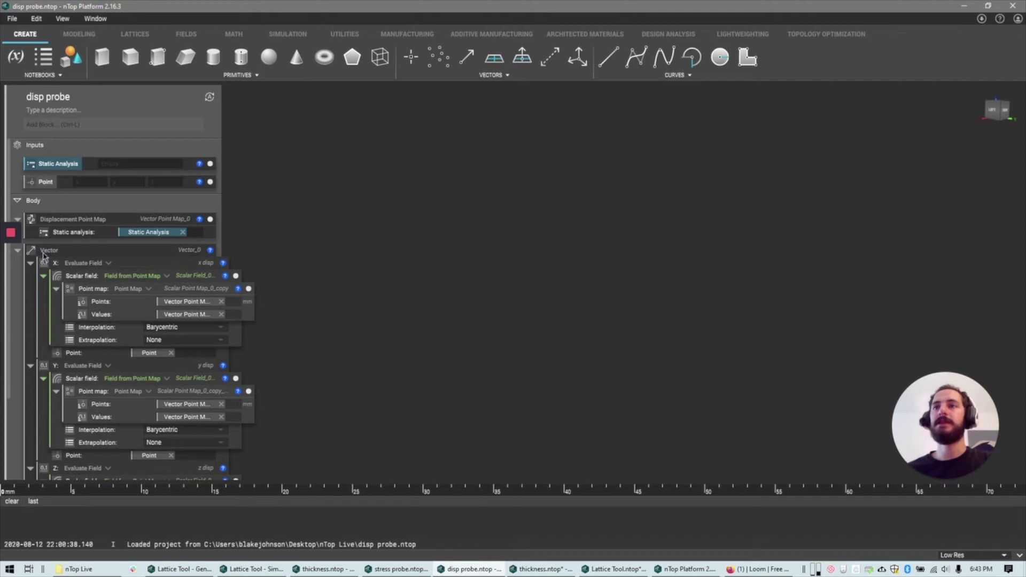
pyautogui.scroll(-1, 164, 259)
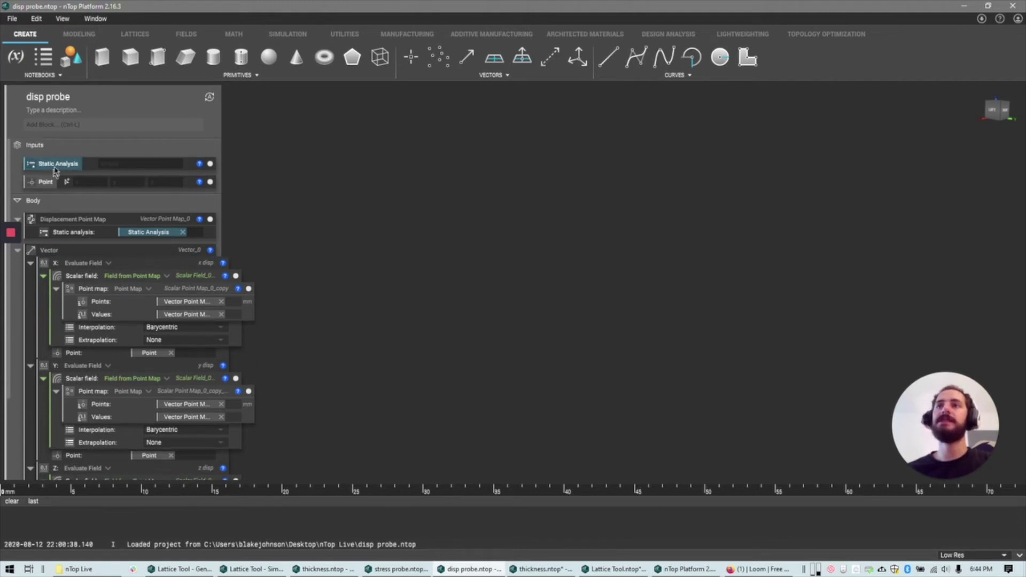
pyautogui.scroll(-4, 57, 184)
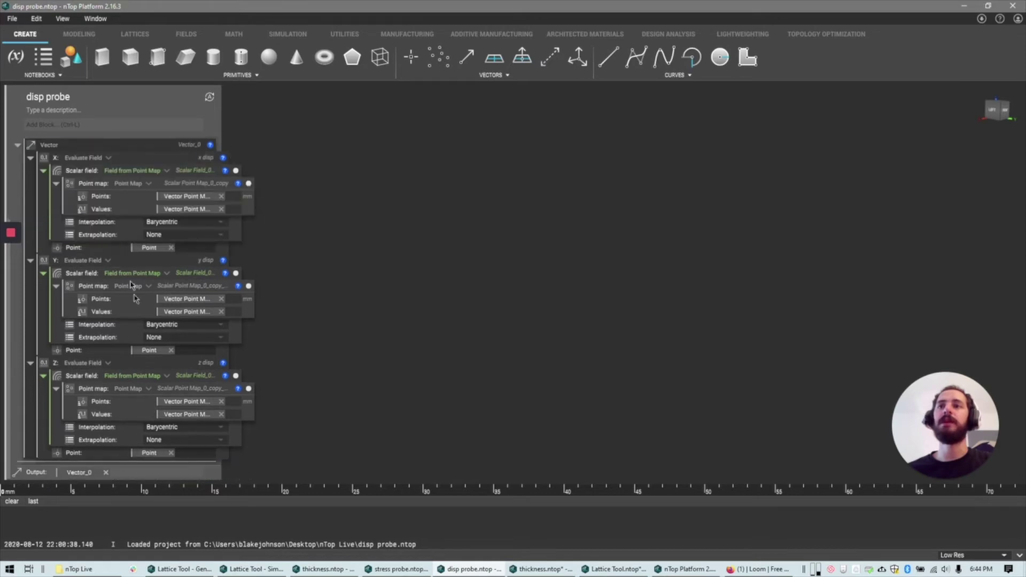
pyautogui.click(87, 472)
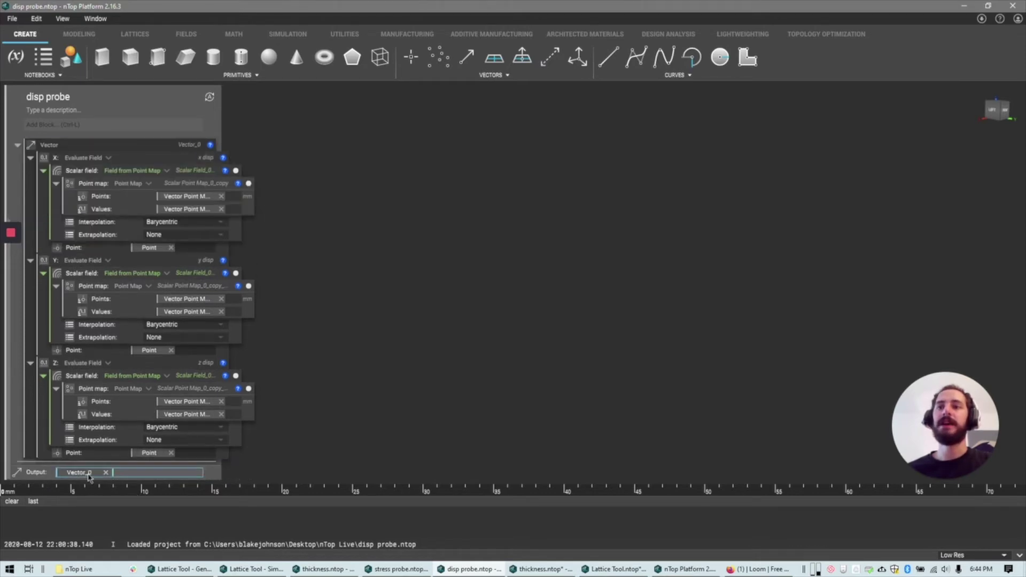
pyautogui.scroll(4, 88, 476)
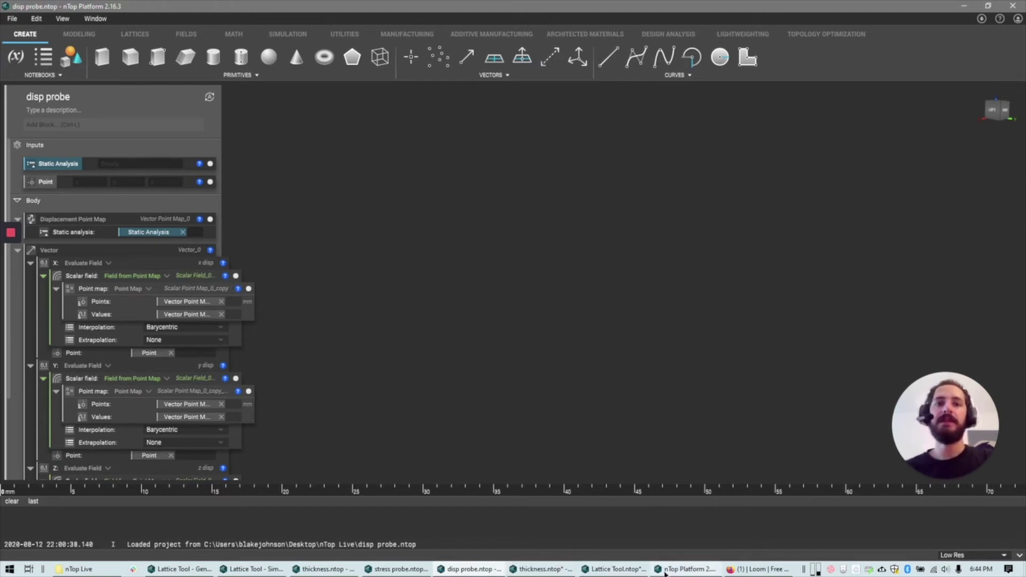
pyautogui.click(398, 569)
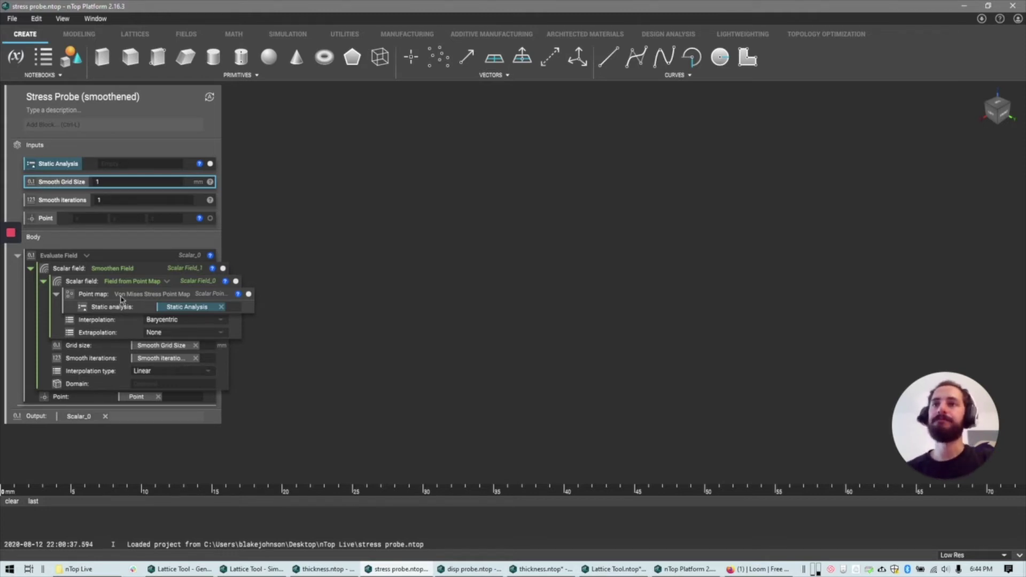
# Select the Smoothen Field block in stress probe, then return to the Lattice Tool - Generate notebook
pyautogui.moveTo(121, 299); pyautogui.dragTo(134, 288)
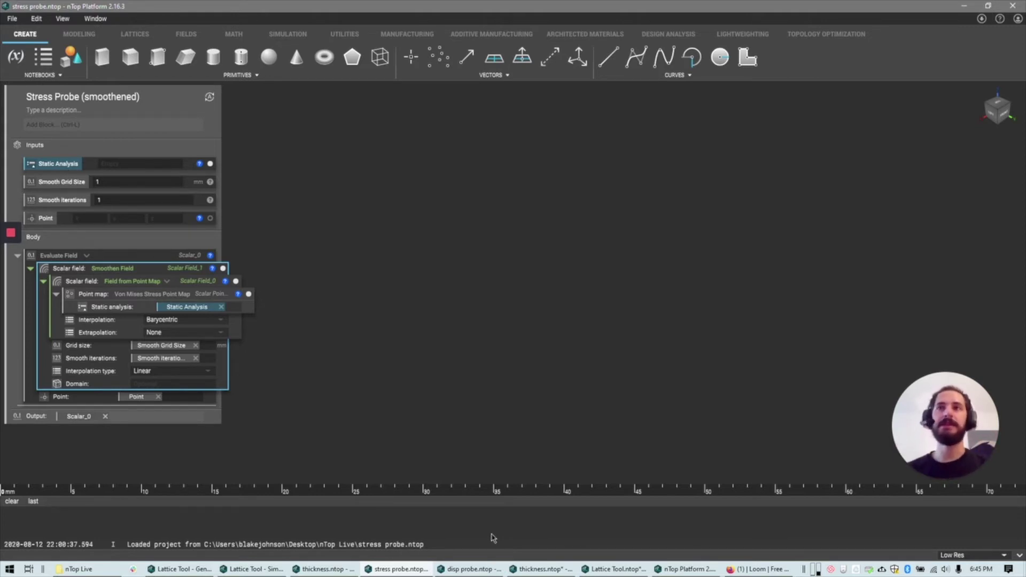
pyautogui.click(209, 570)
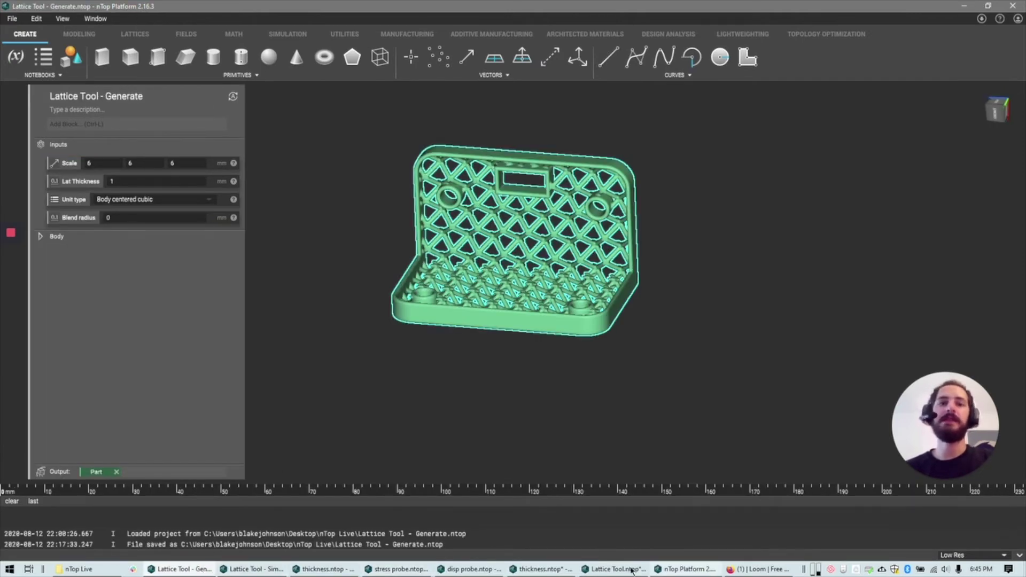
# Switch to Lattice Tool.ntop and select its Analysis List, disp probe and Stress blocks
pyautogui.click(614, 568)
pyautogui.scroll(2, 158, 310)
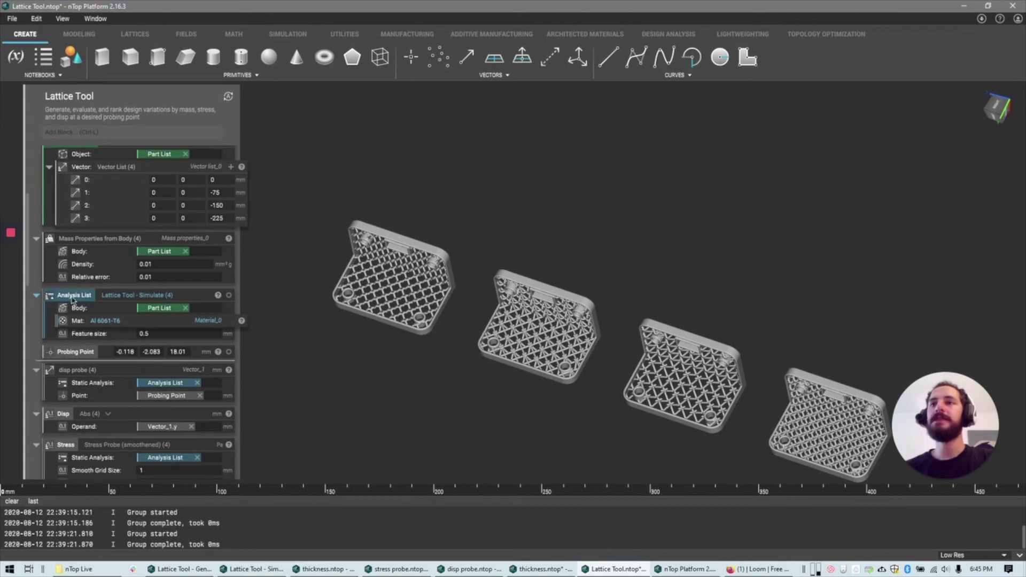
pyautogui.moveTo(75, 299); pyautogui.dragTo(78, 300)
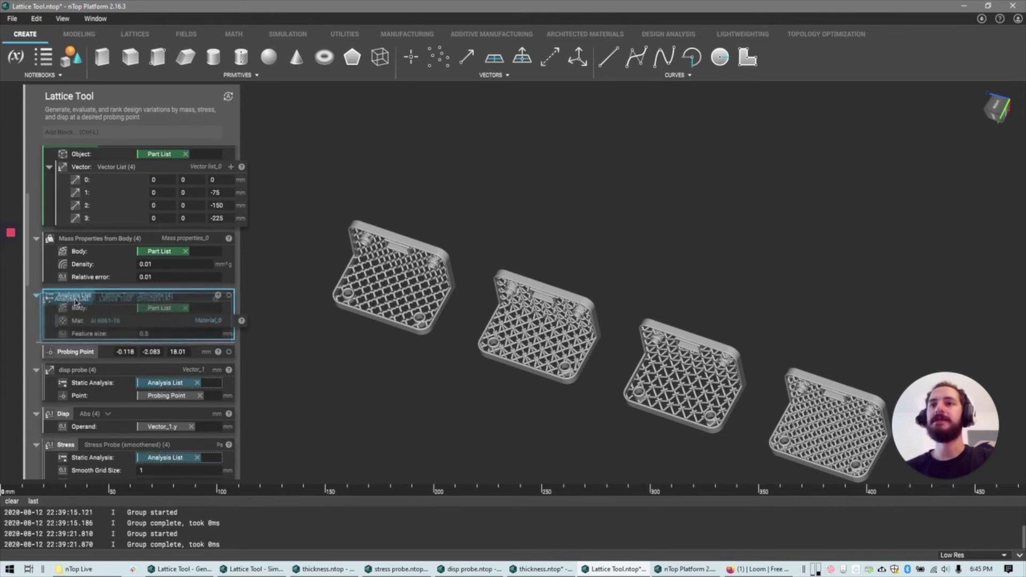
pyautogui.scroll(-2, 153, 301)
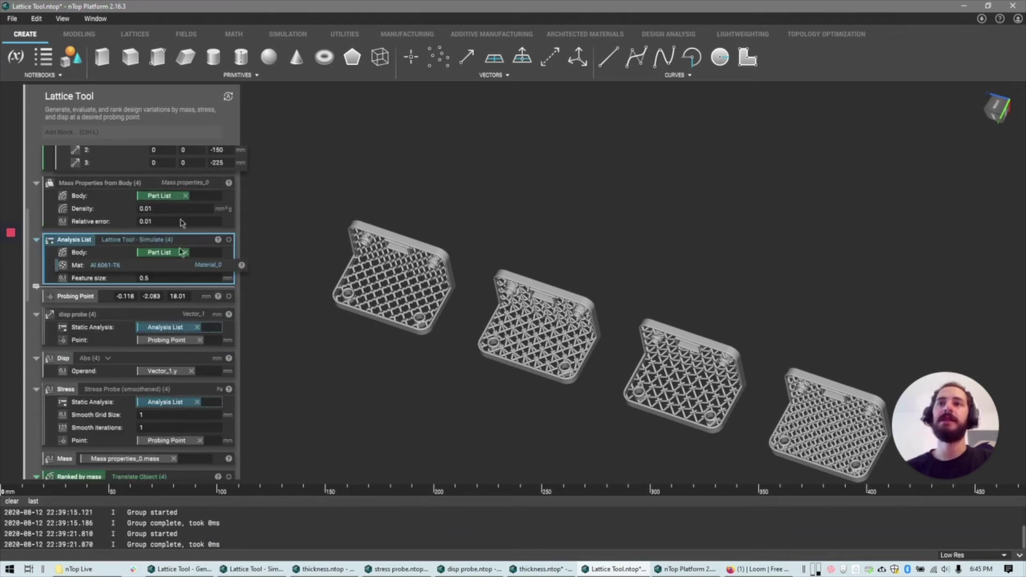
pyautogui.moveTo(157, 316); pyautogui.dragTo(164, 317)
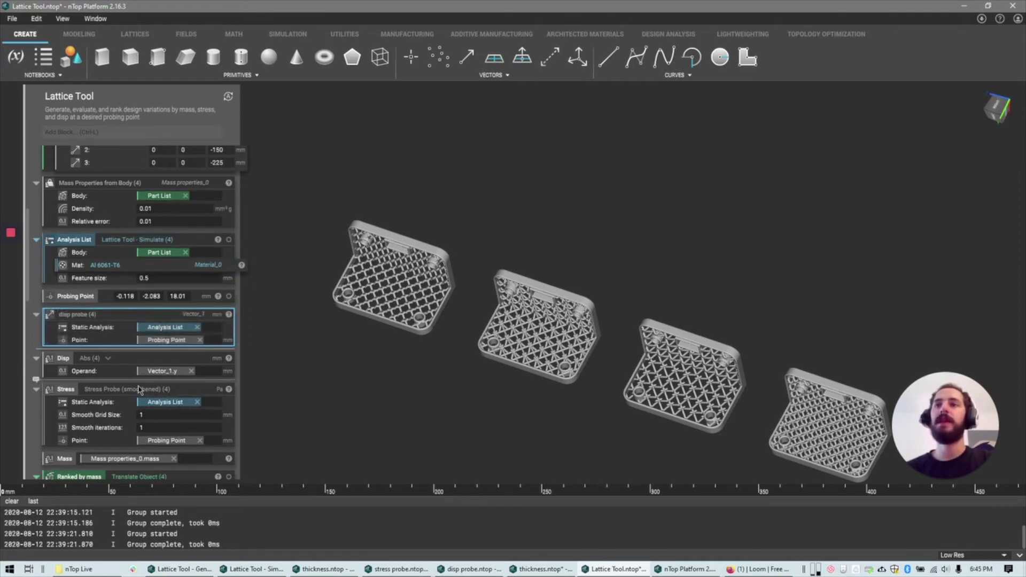
pyautogui.moveTo(115, 393); pyautogui.dragTo(116, 393)
# View the disp probe displacement values and the per-part Stress values, then close them
pyautogui.click(209, 319)
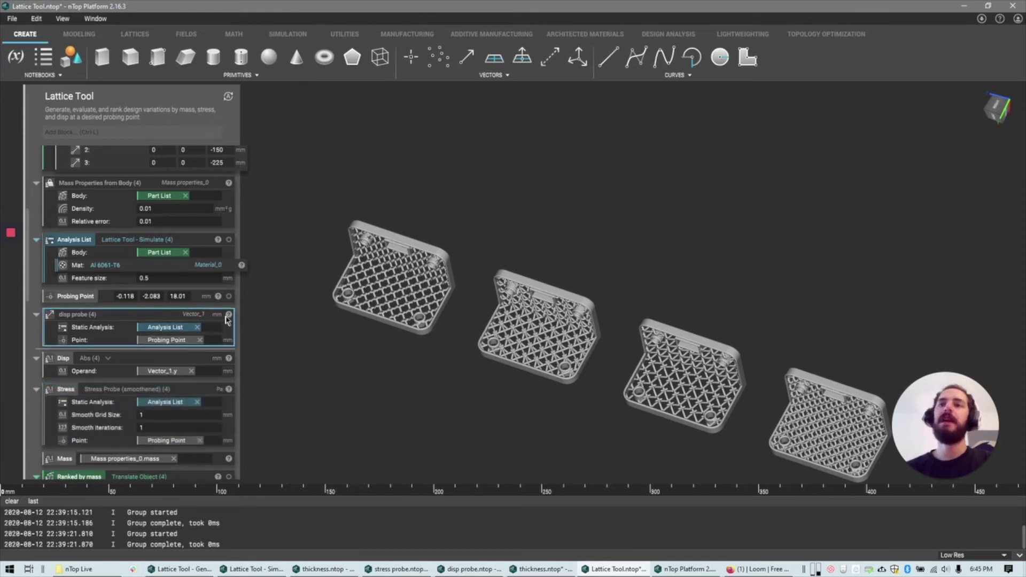
pyautogui.moveTo(229, 315)
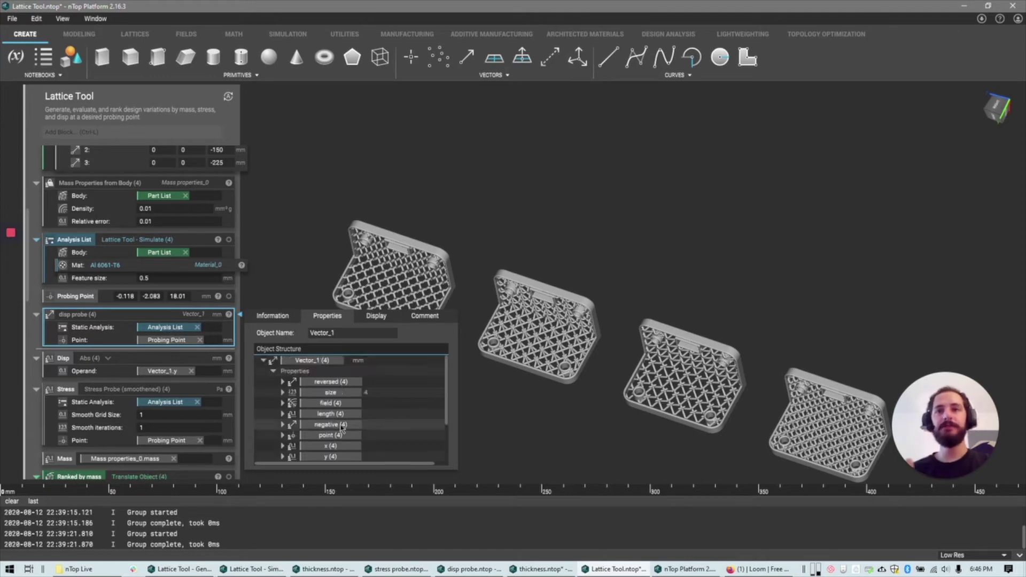
pyautogui.scroll(2, 334, 400)
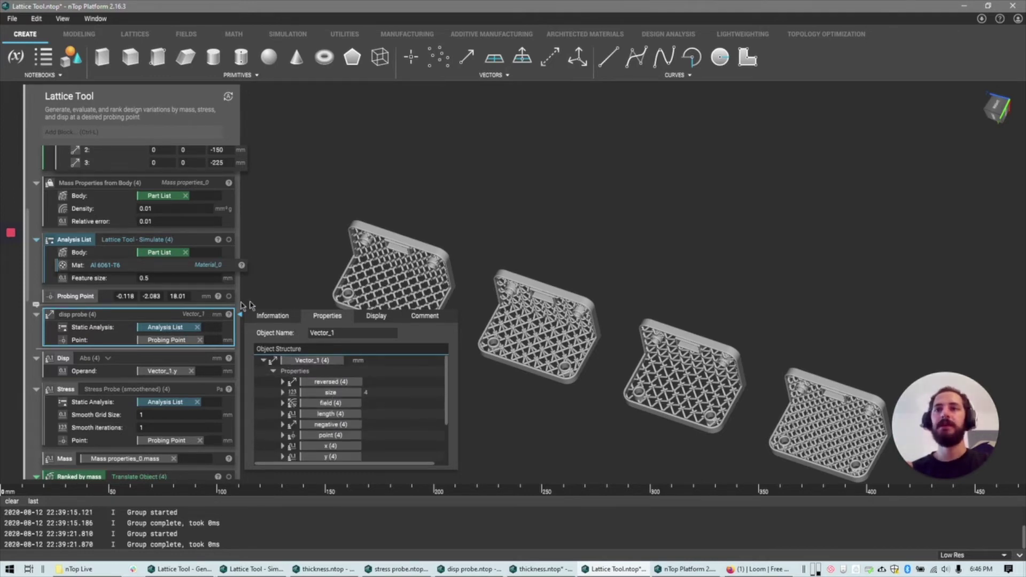
pyautogui.scroll(-3, 344, 411)
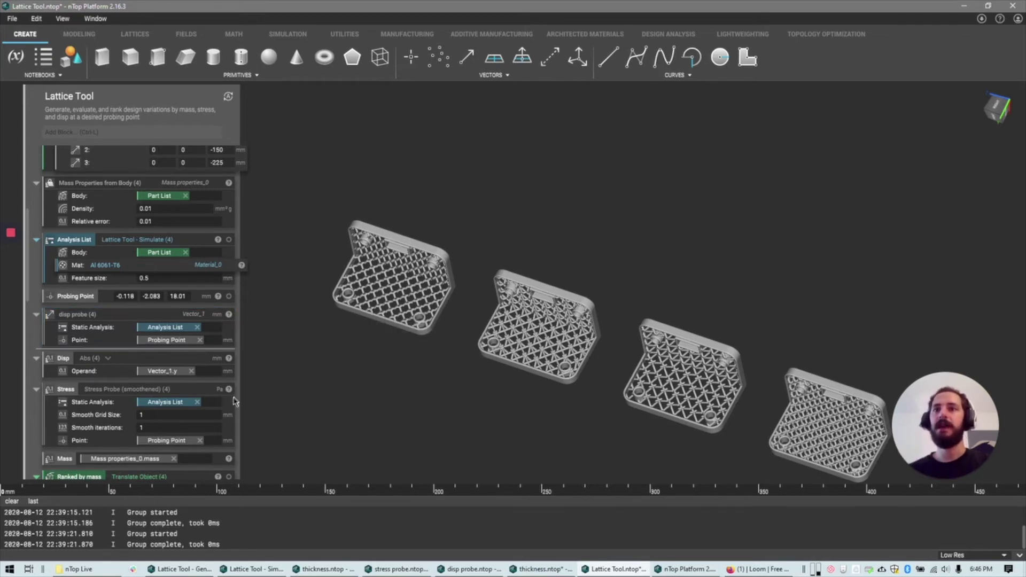
pyautogui.click(212, 394)
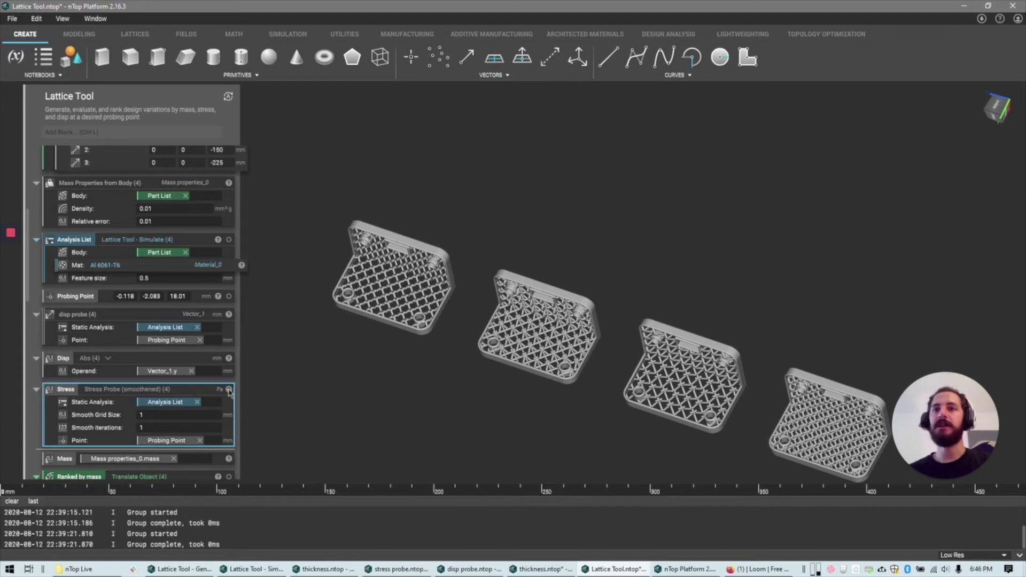
pyautogui.click(239, 389)
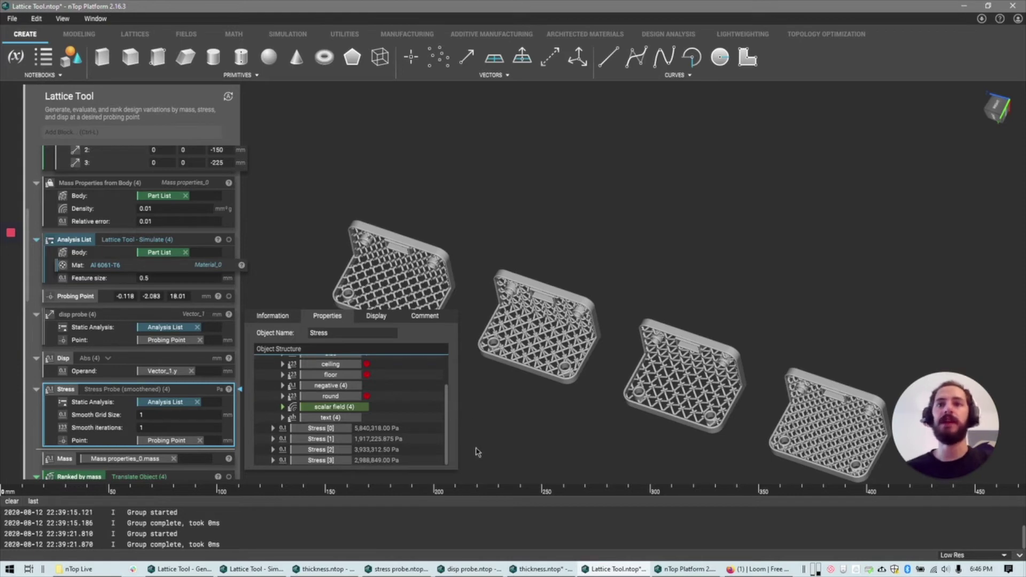
pyautogui.click(301, 298)
pyautogui.scroll(-1, 191, 382)
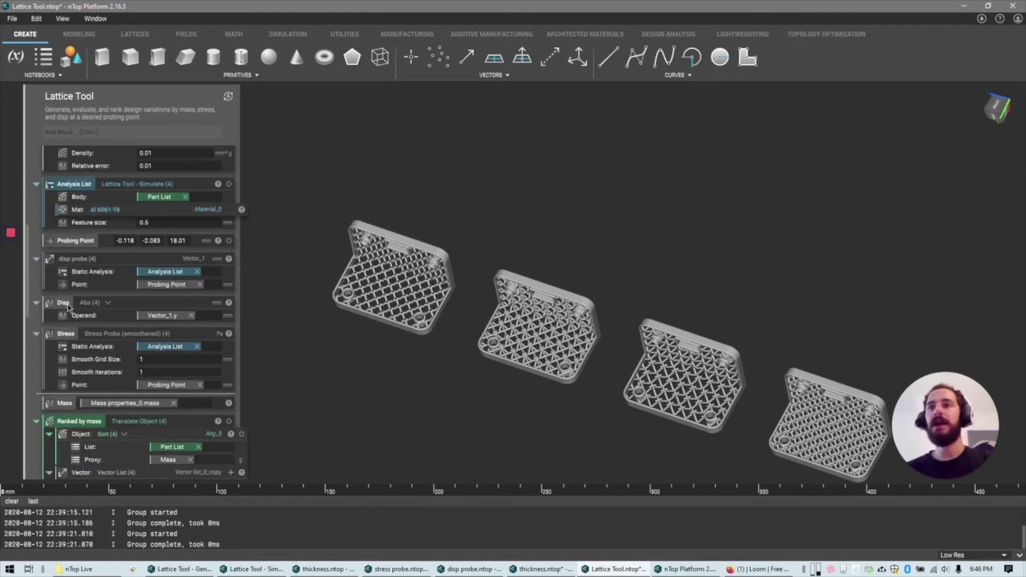
# Read the per-part Stress and Disp values of the four brackets and close the lists
pyautogui.click(212, 312)
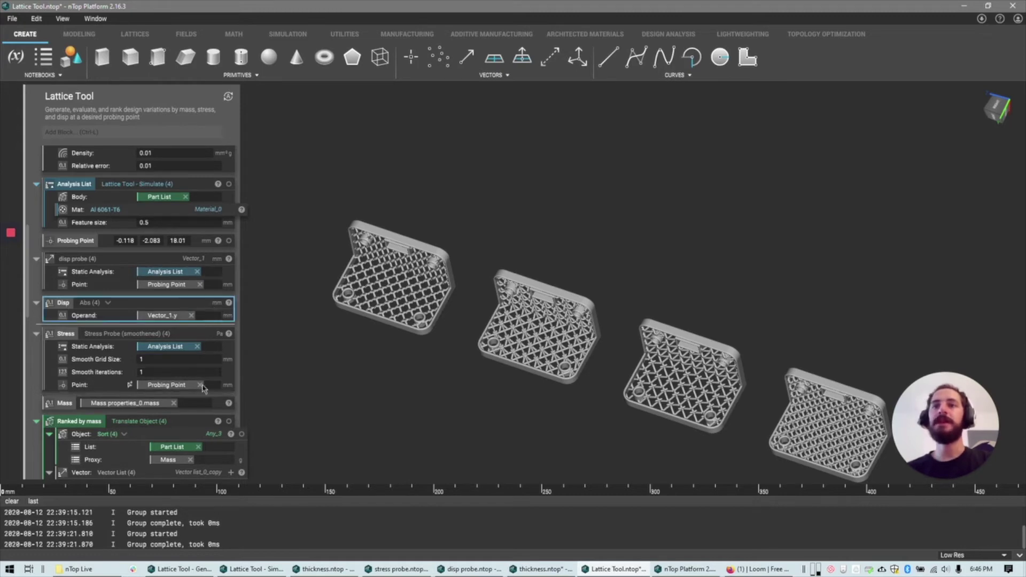
pyautogui.click(60, 407)
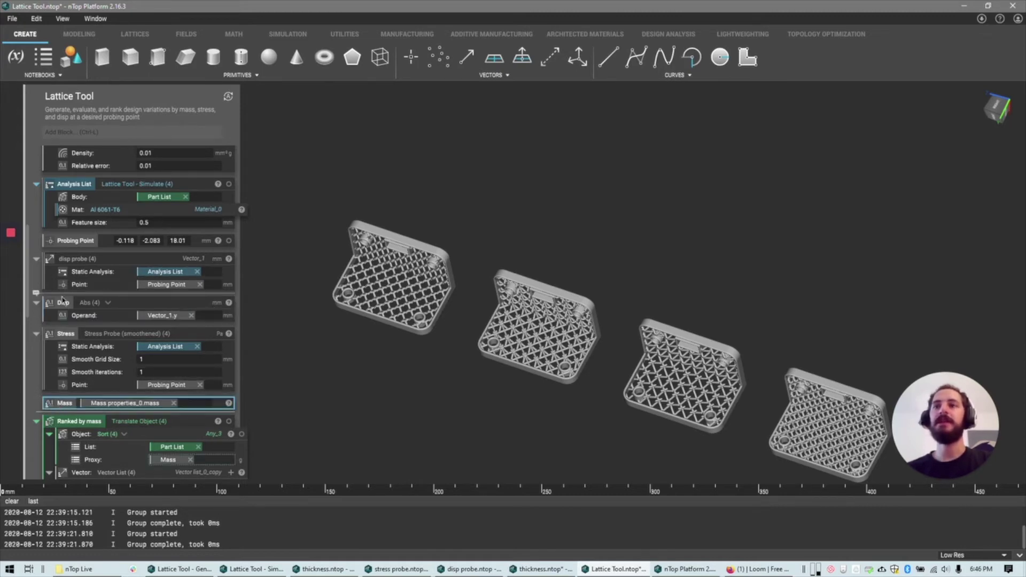
pyautogui.click(83, 311)
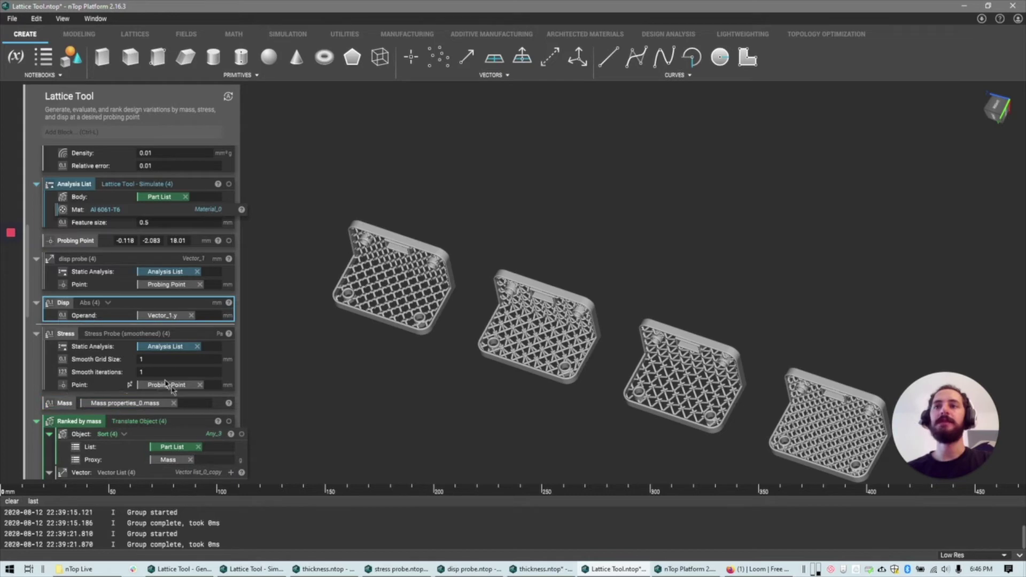
pyautogui.click(198, 339)
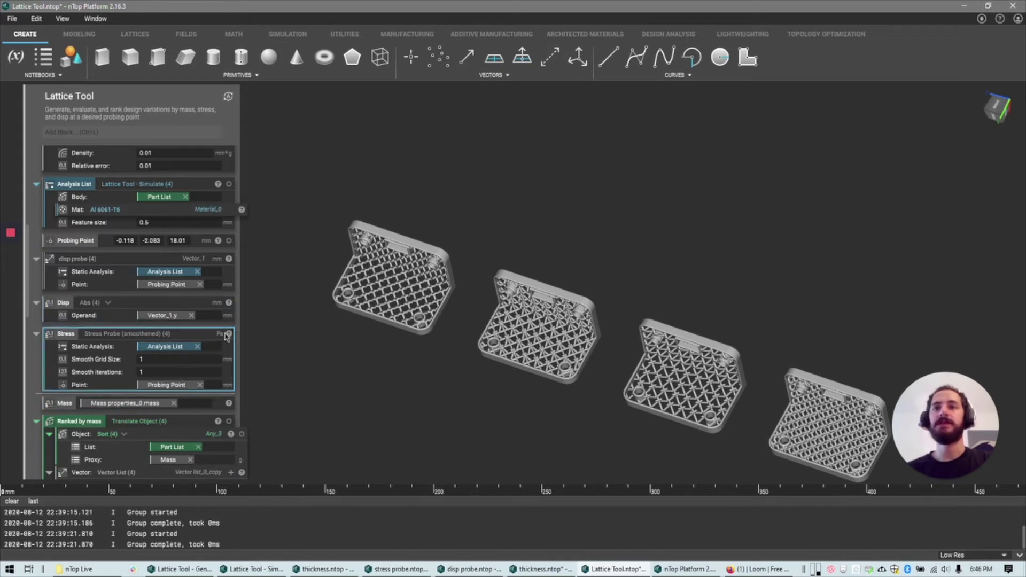
pyautogui.click(228, 334)
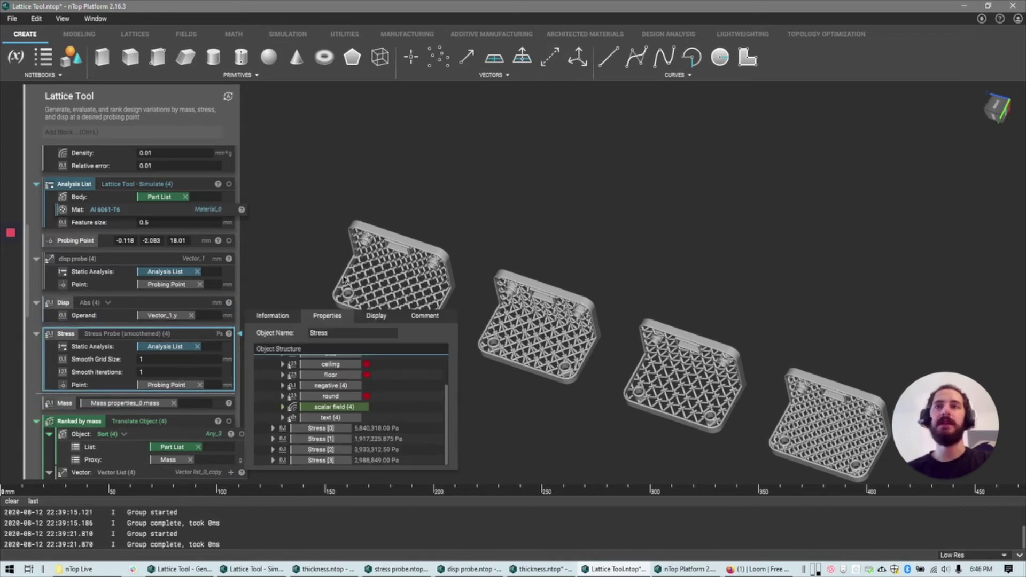
pyautogui.click(301, 268)
pyautogui.click(90, 307)
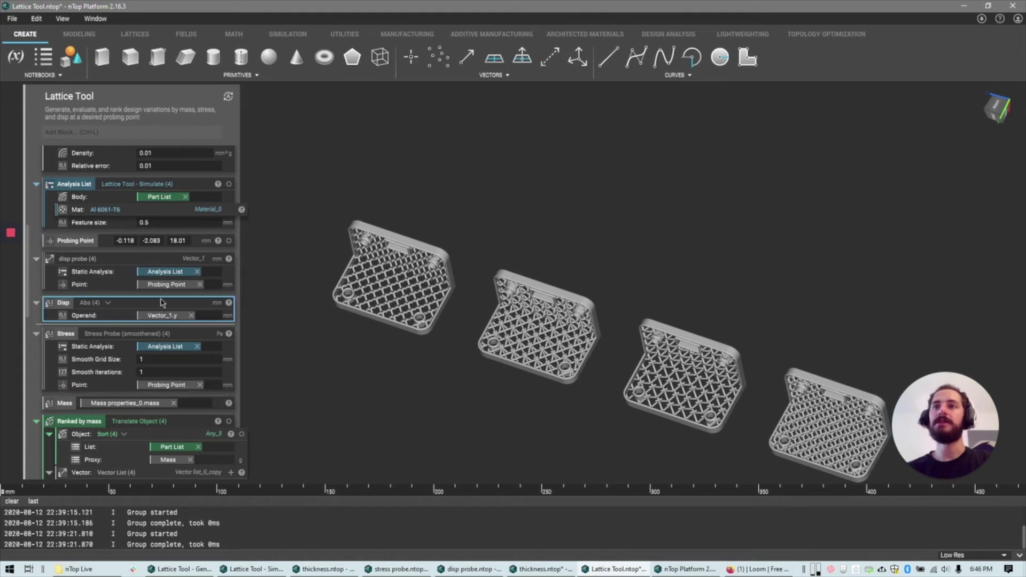
pyautogui.click(229, 303)
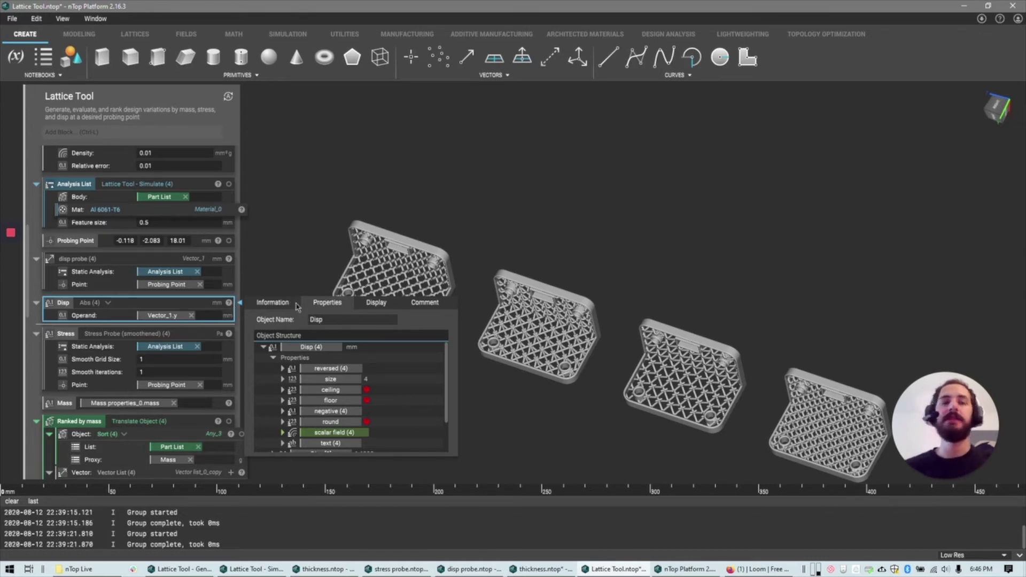
pyautogui.click(289, 269)
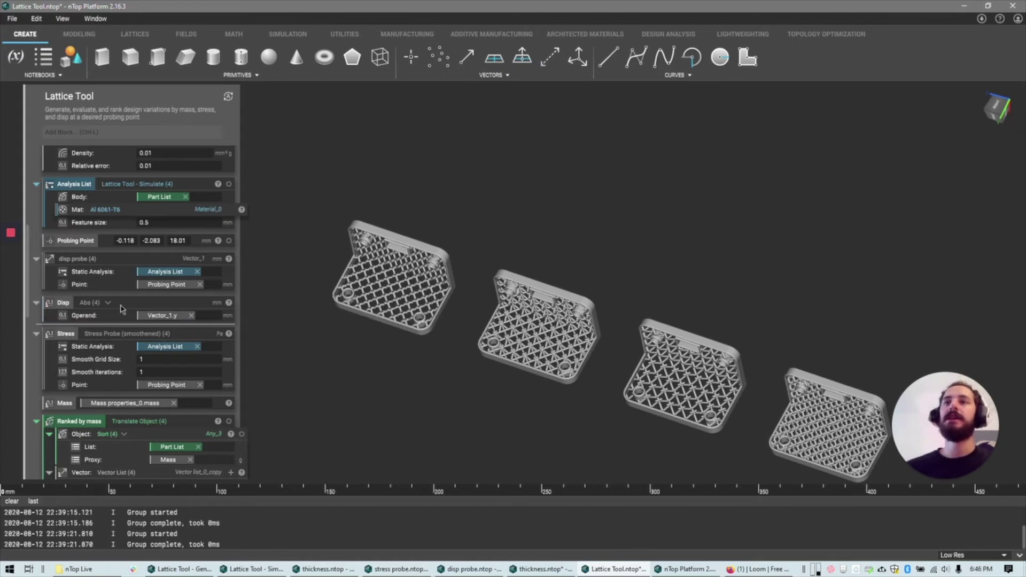
# Collapse the Stress block and reposition the surrounding blocks in the notebook
pyautogui.moveTo(131, 306); pyautogui.dragTo(131, 311)
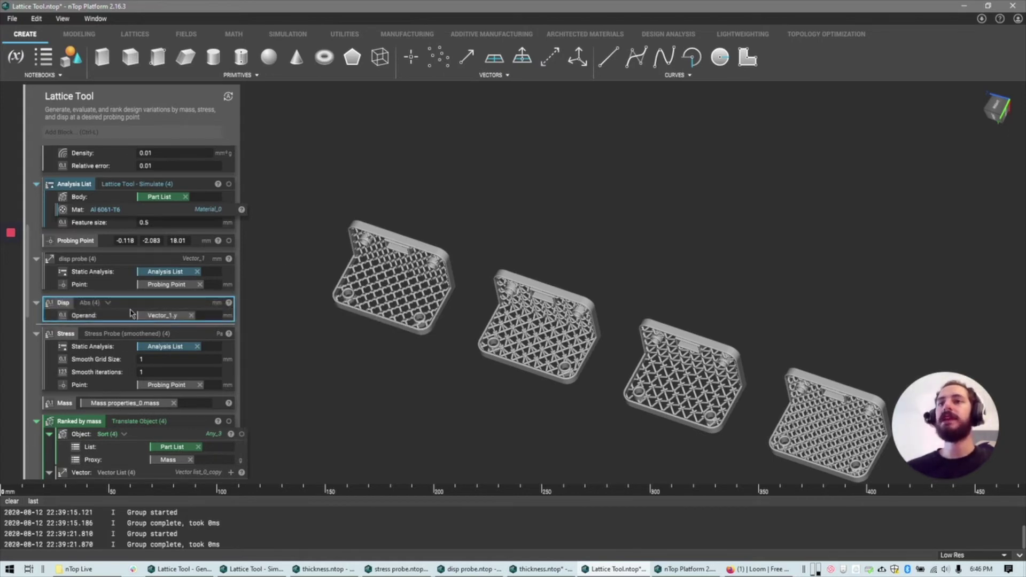
pyautogui.click(36, 333)
pyautogui.moveTo(120, 307); pyautogui.dragTo(64, 352)
pyautogui.scroll(5, 123, 320)
pyautogui.scroll(-4, 124, 317)
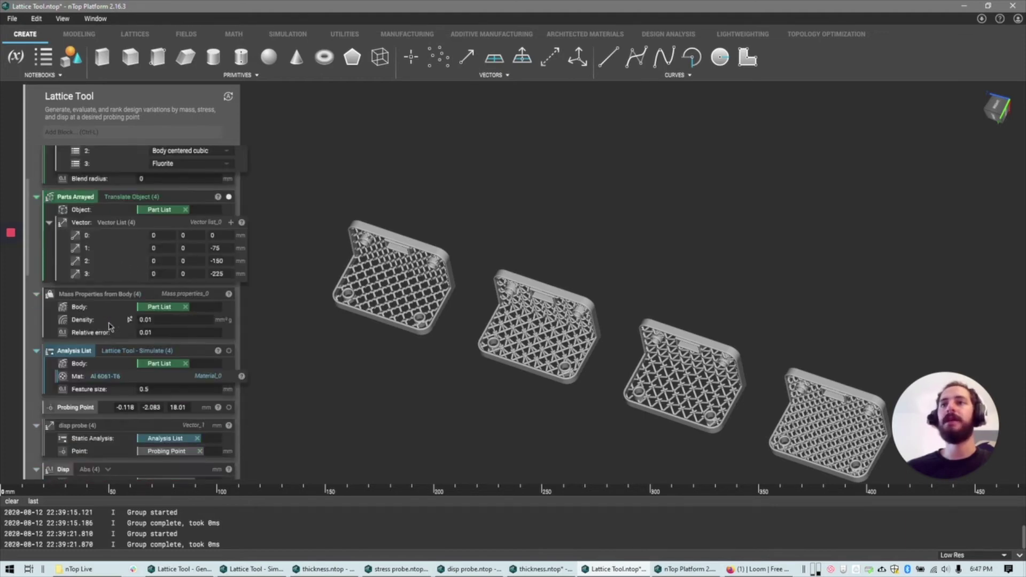
pyautogui.moveTo(106, 300); pyautogui.dragTo(114, 298)
pyautogui.scroll(4, 114, 297)
pyautogui.moveTo(112, 200); pyautogui.dragTo(93, 308)
pyautogui.scroll(-6, 120, 404)
pyautogui.scroll(-6, 155, 305)
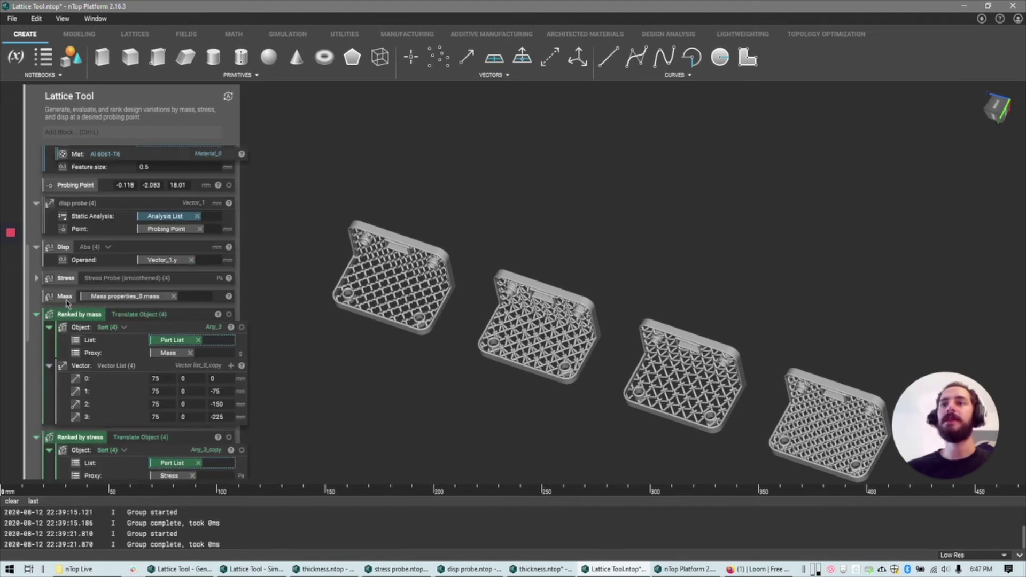
# Show the per-part Mass and Stress values, then close the Stress list
pyautogui.click(67, 299)
pyautogui.click(229, 297)
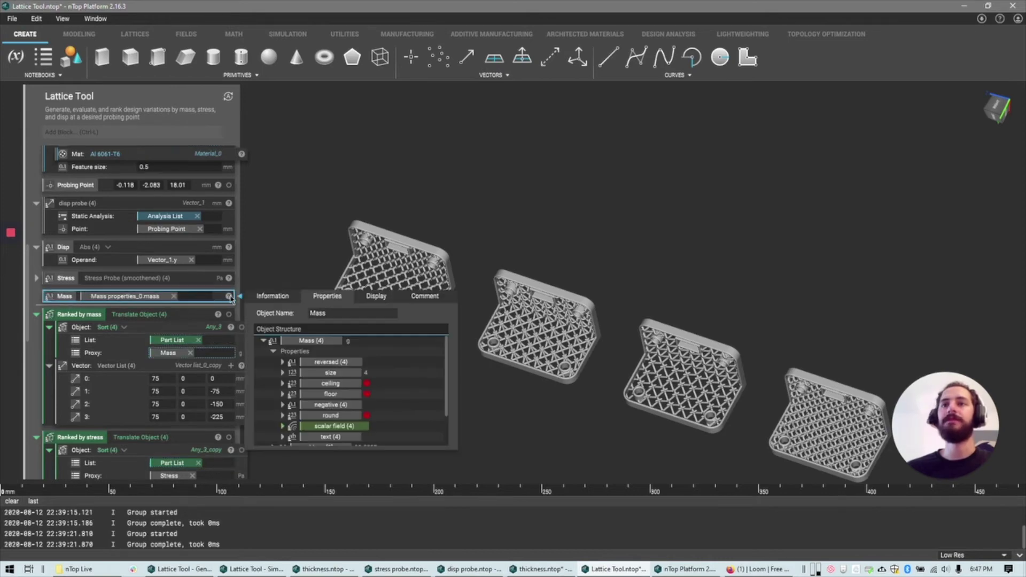
pyautogui.scroll(-1, 338, 431)
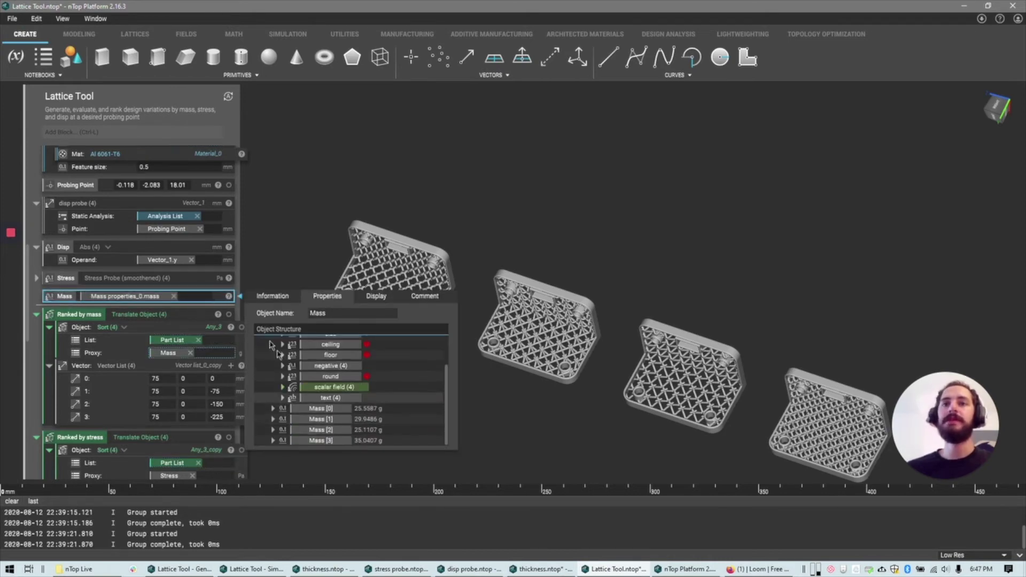
pyautogui.click(229, 277)
pyautogui.scroll(-1, 315, 370)
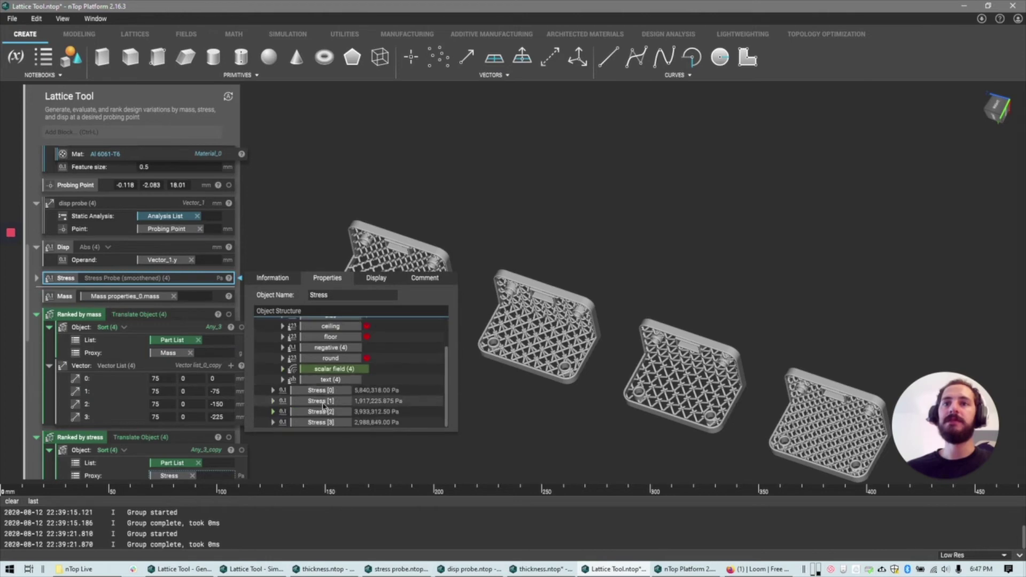
pyautogui.click(566, 223)
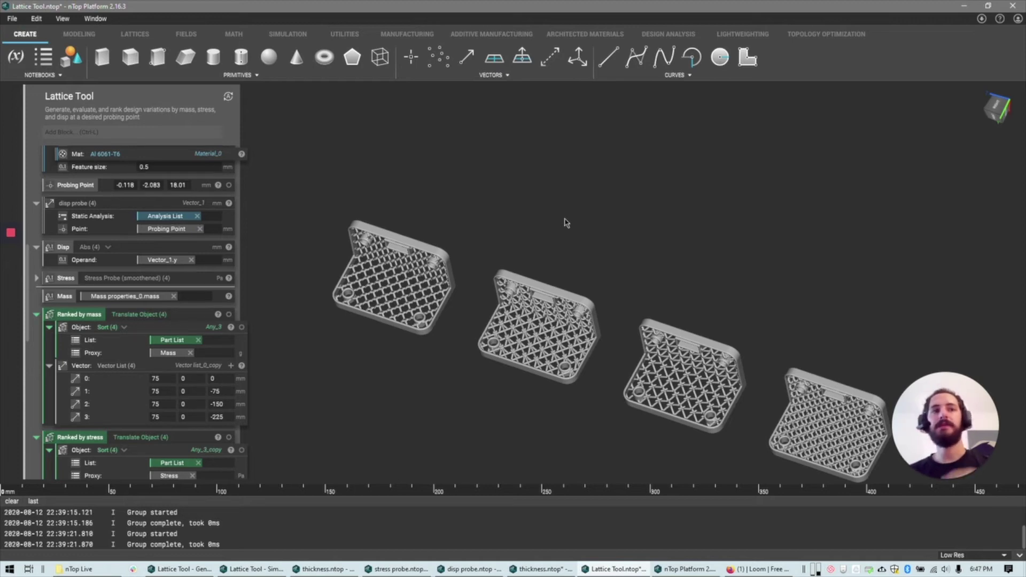
# Display the Ranked by mass copies and orbit to a front view of all eight brackets
pyautogui.scroll(-2, 566, 222)
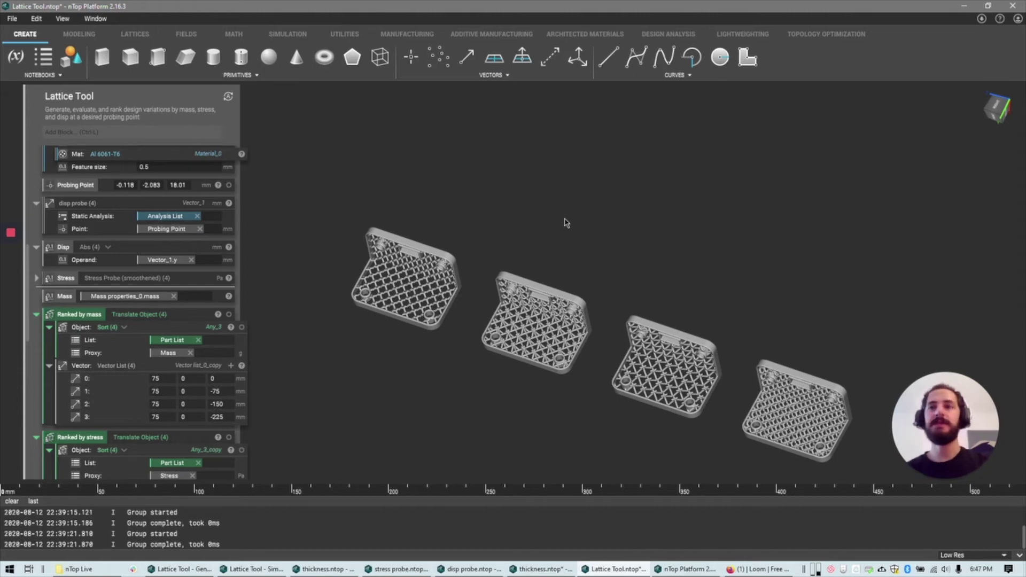
pyautogui.click(182, 322)
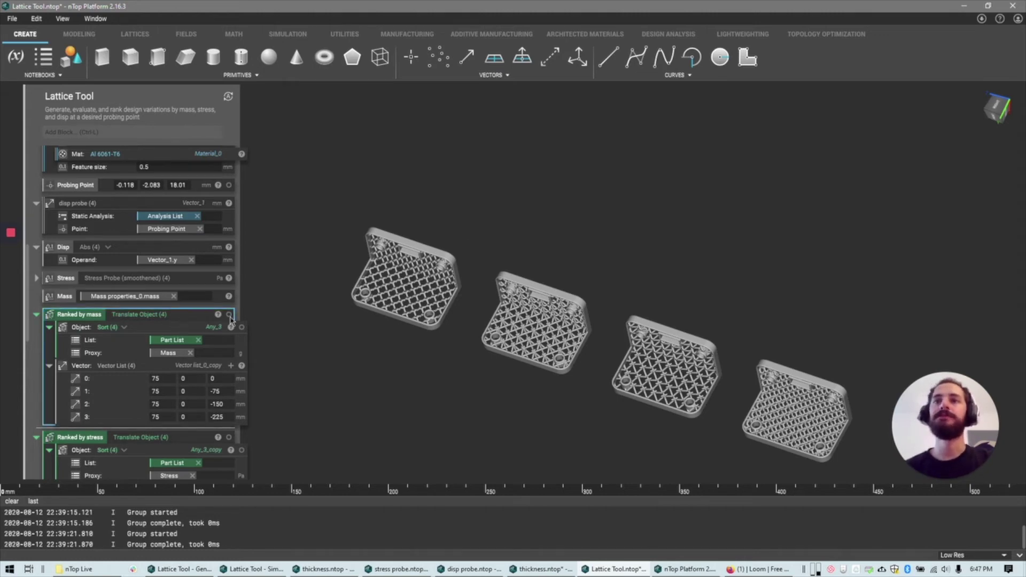
pyautogui.click(229, 315)
pyautogui.moveTo(614, 460); pyautogui.dragTo(457, 299, button='right')
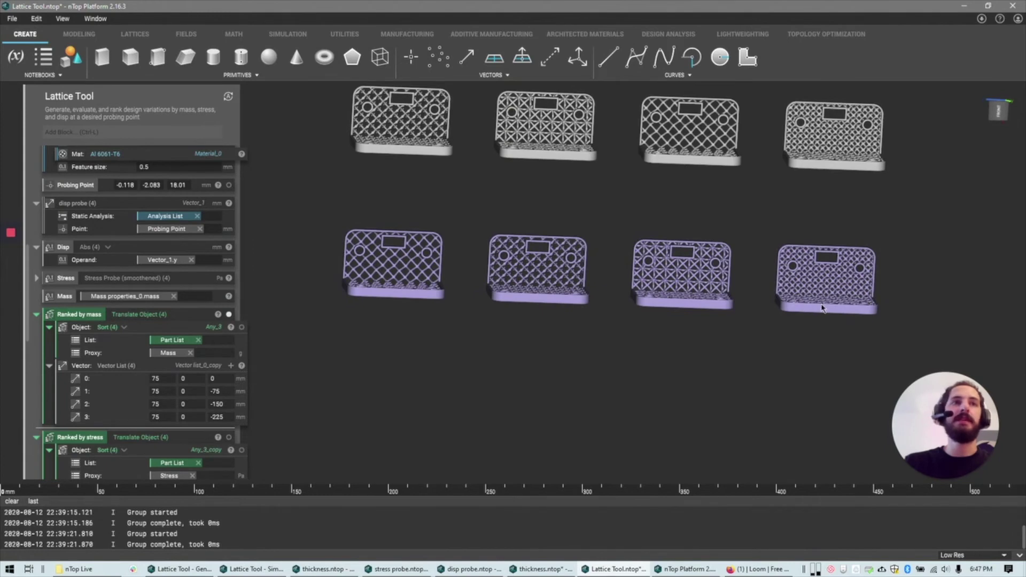
pyautogui.moveTo(661, 333); pyautogui.dragTo(595, 366, button='right')
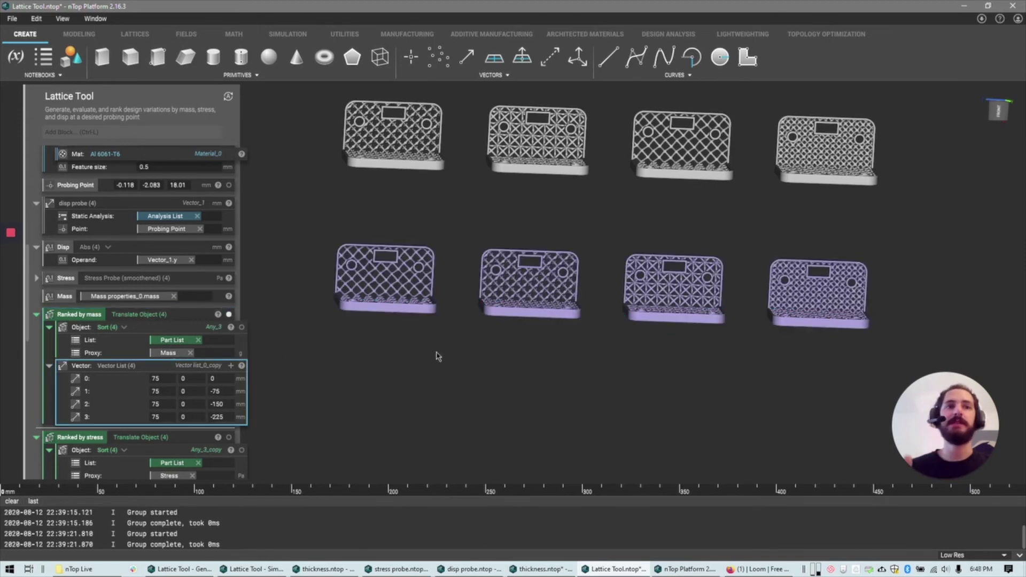
pyautogui.moveTo(435, 354); pyautogui.dragTo(449, 363, button='right')
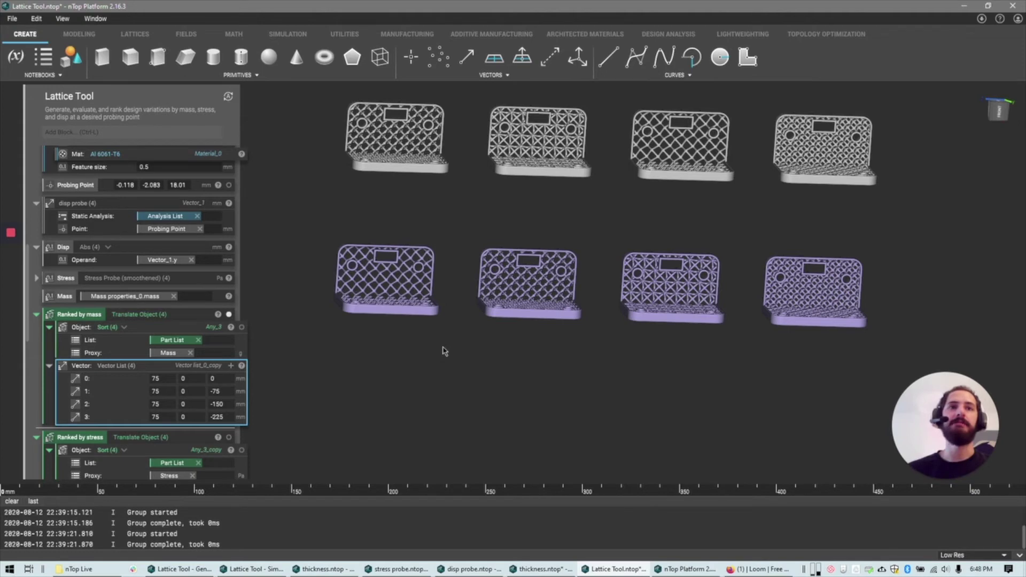
pyautogui.click(172, 331)
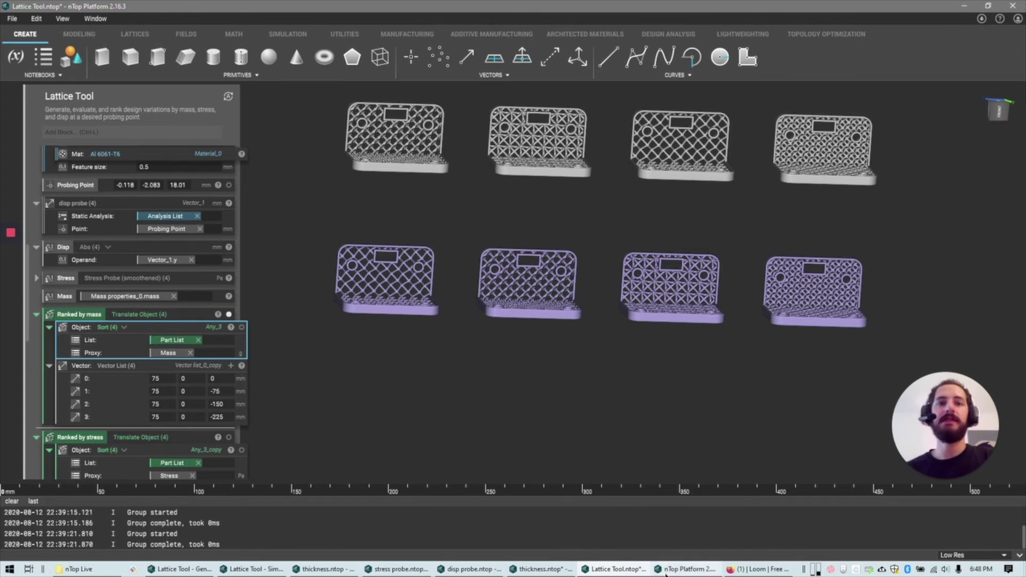
pyautogui.click(685, 568)
# Add a Sort block with a new Scalar List plugged into its List input
pyautogui.hotkey('ctrl', 'l')
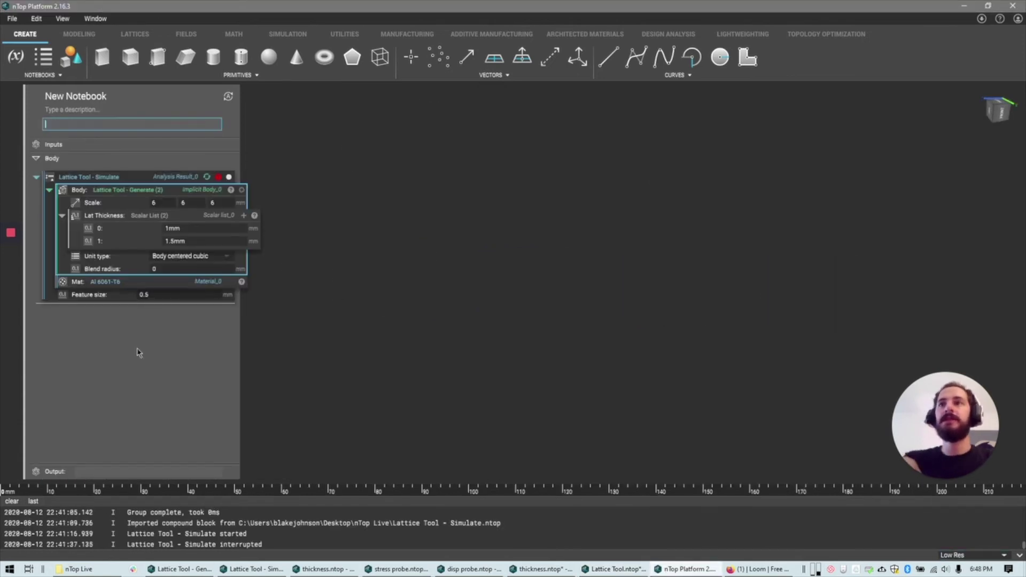
pyautogui.write('sort')
pyautogui.press('Return')
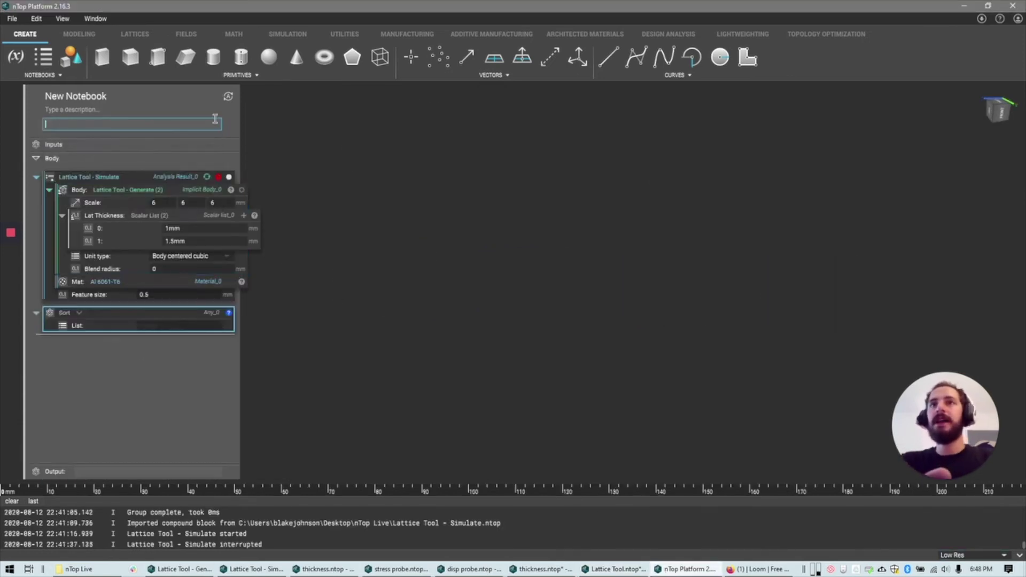
pyautogui.click(16, 56)
pyautogui.click(43, 56)
pyautogui.moveTo(88, 366); pyautogui.dragTo(155, 327)
# Give the Scalar List four entries with values 1, 2, 3 and 4
pyautogui.tripleClick(230, 326)
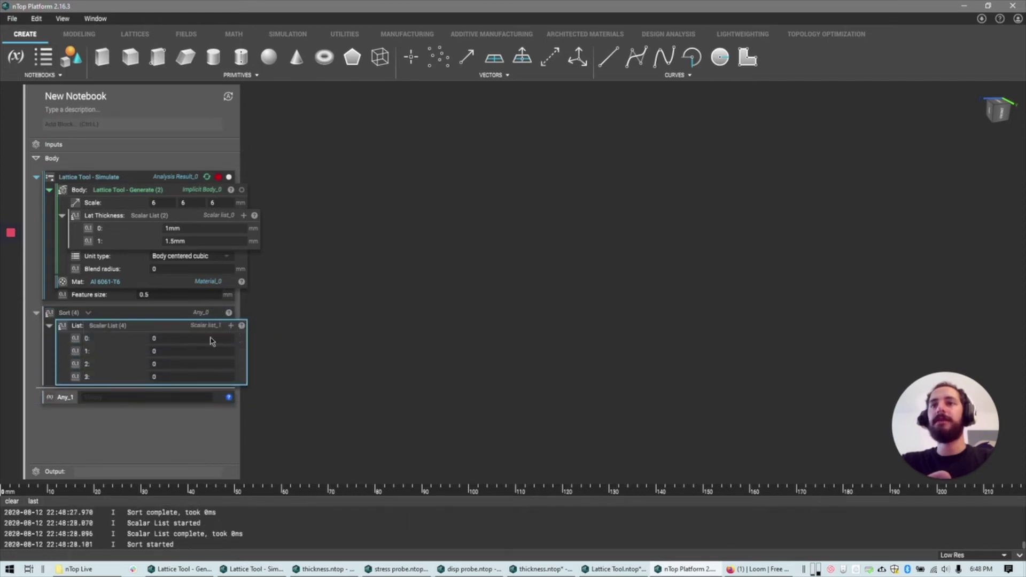
pyautogui.click(208, 339)
pyautogui.write('1')
pyautogui.press('Tab')
pyautogui.write('2')
pyautogui.press('Tab')
pyautogui.write('3')
pyautogui.press('Tab')
pyautogui.write('4')
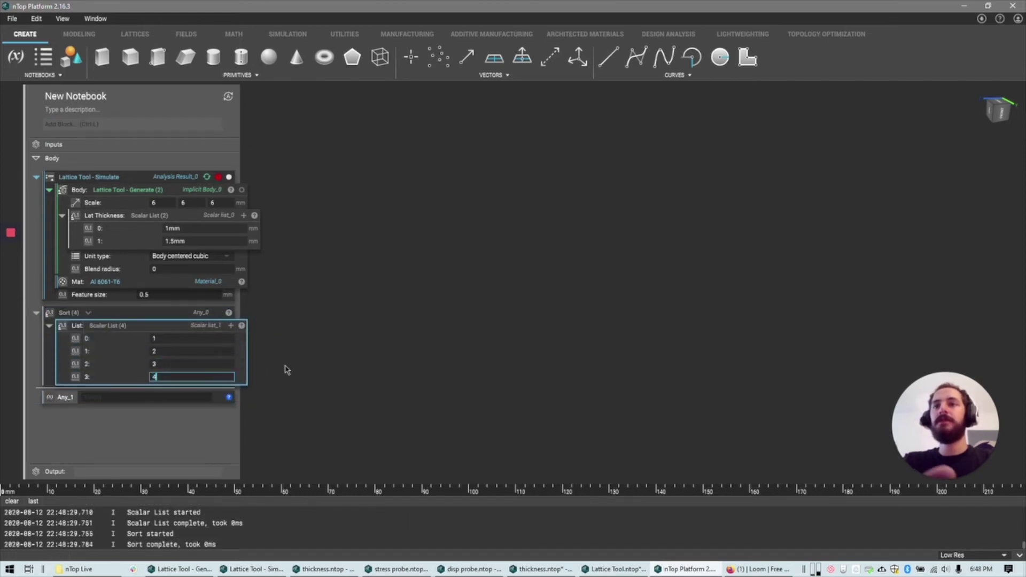
pyautogui.press('Return')
# Inspect the sorted result and change the list values to 4, 2, 1, 4
pyautogui.click(230, 314)
pyautogui.scroll(-3, 369, 411)
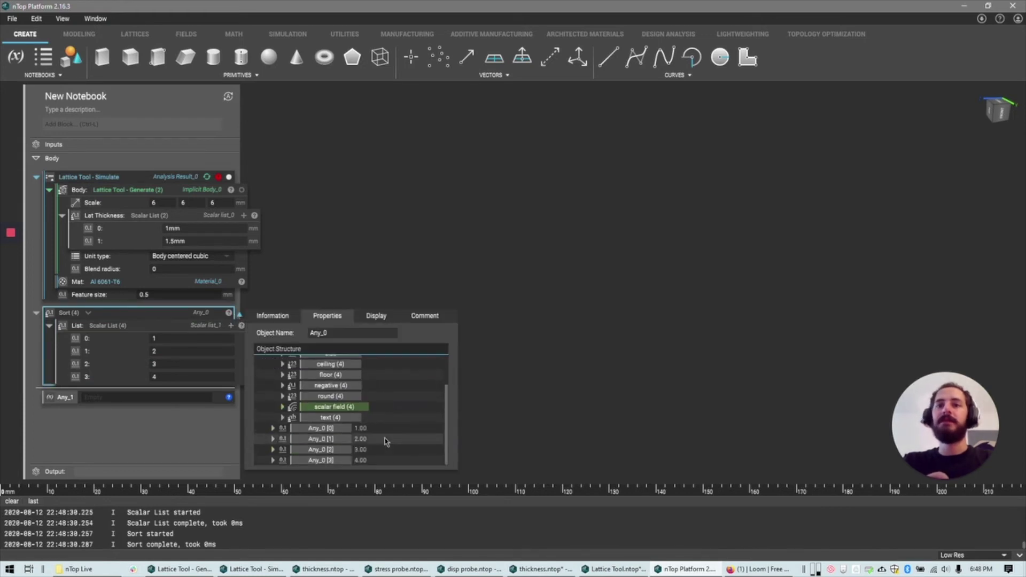
pyautogui.click(481, 428)
pyautogui.click(213, 340)
pyautogui.write('4')
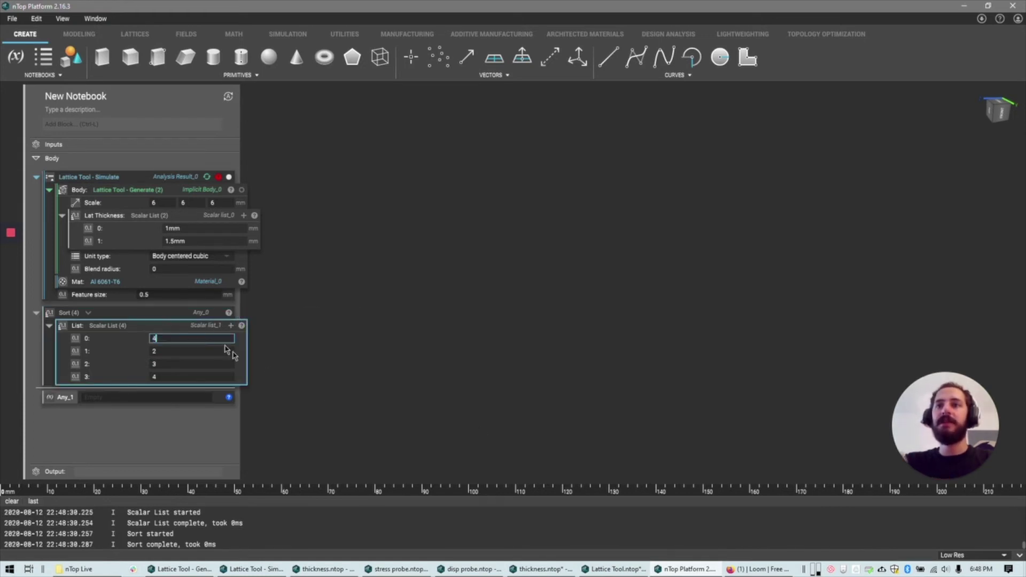
pyautogui.press('Return')
pyautogui.click(206, 362)
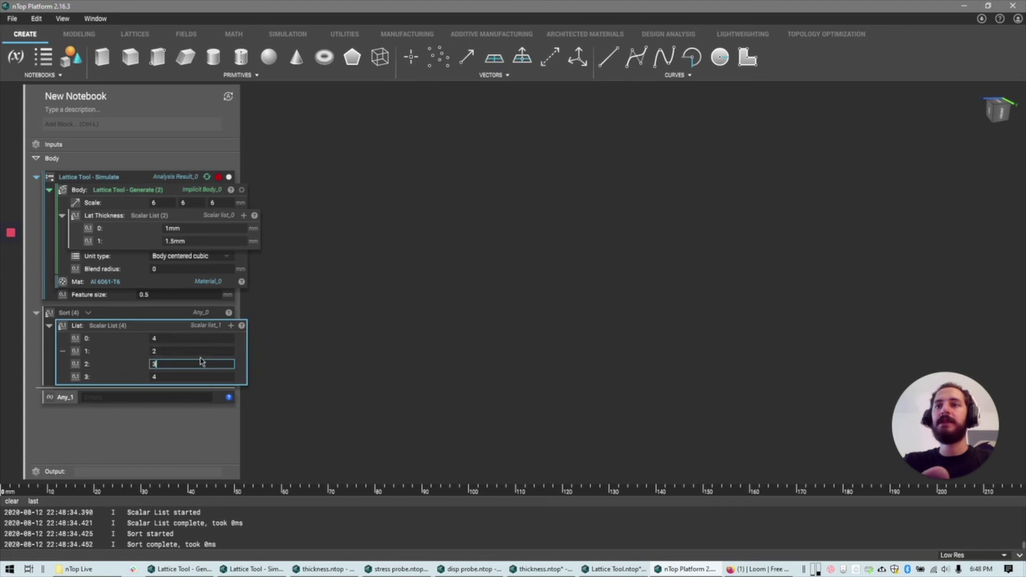
pyautogui.write('1')
pyautogui.press('BackSpace')
pyautogui.press('Return')
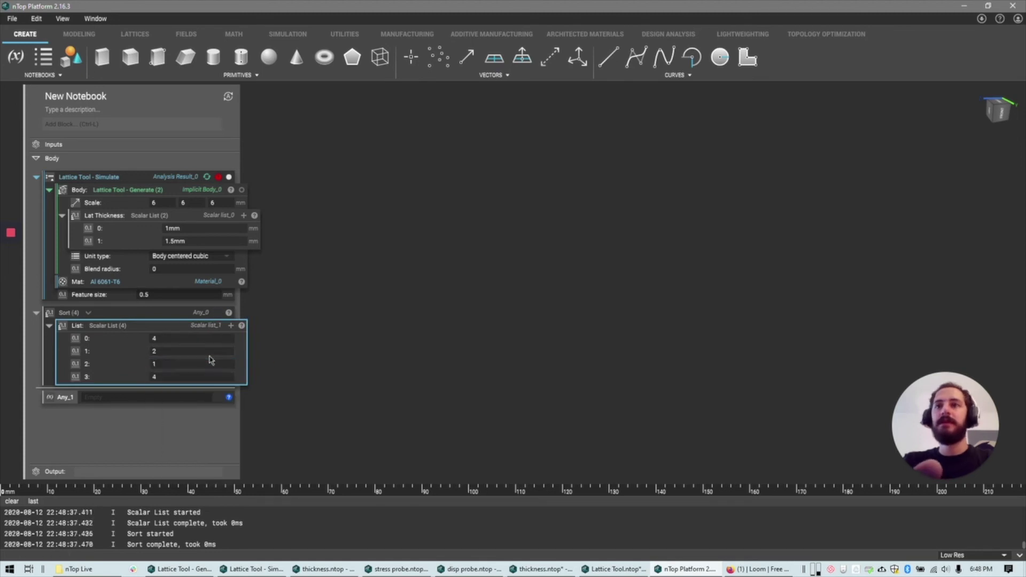
# Recheck the sorted output and change the first value to 3, giving 3, 2, 1, 4
pyautogui.click(230, 313)
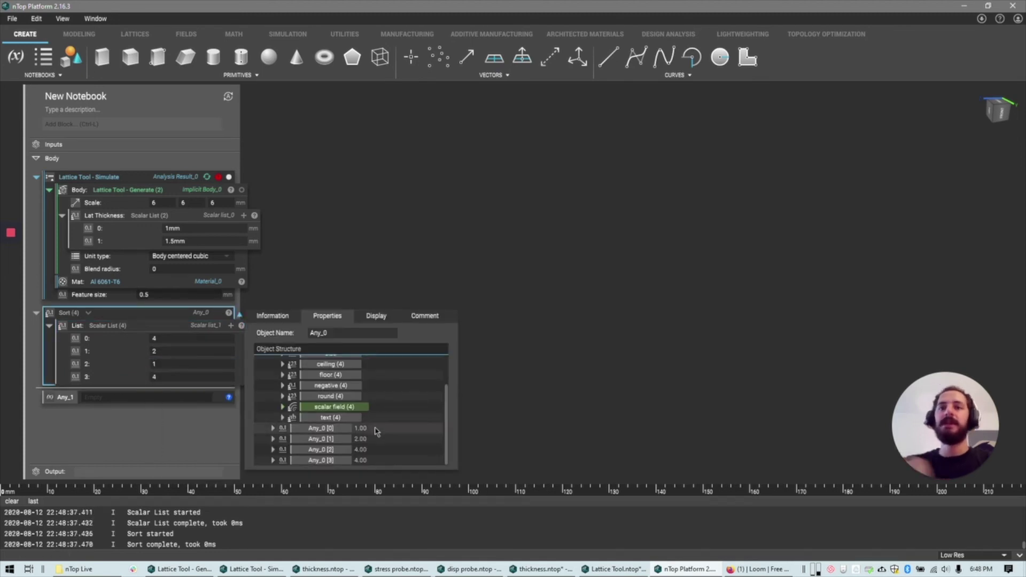
pyautogui.click(185, 340)
pyautogui.press('BackSpace')
pyautogui.write('3')
pyautogui.press('Return')
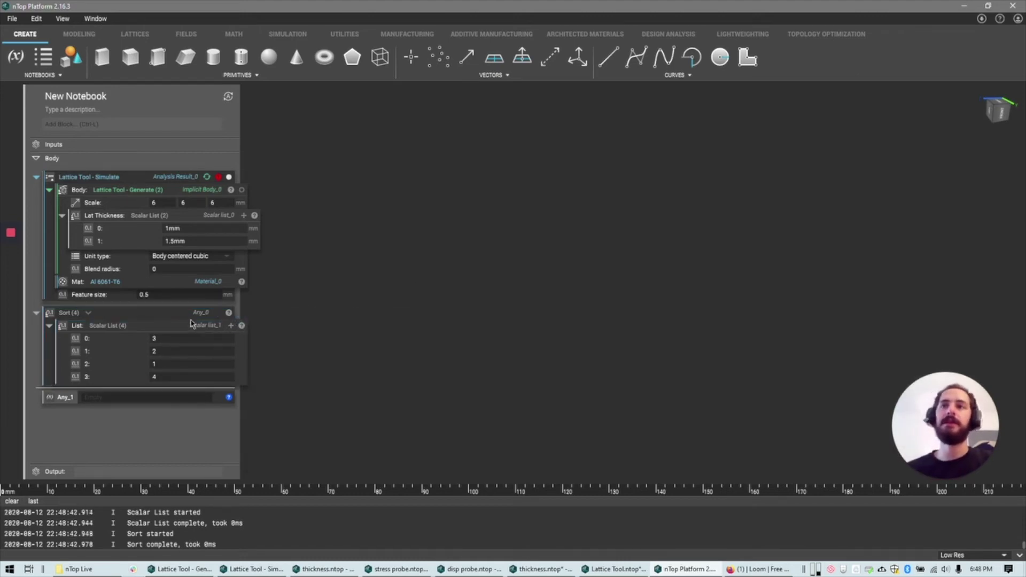
pyautogui.hotkey('ctrl', 'l')
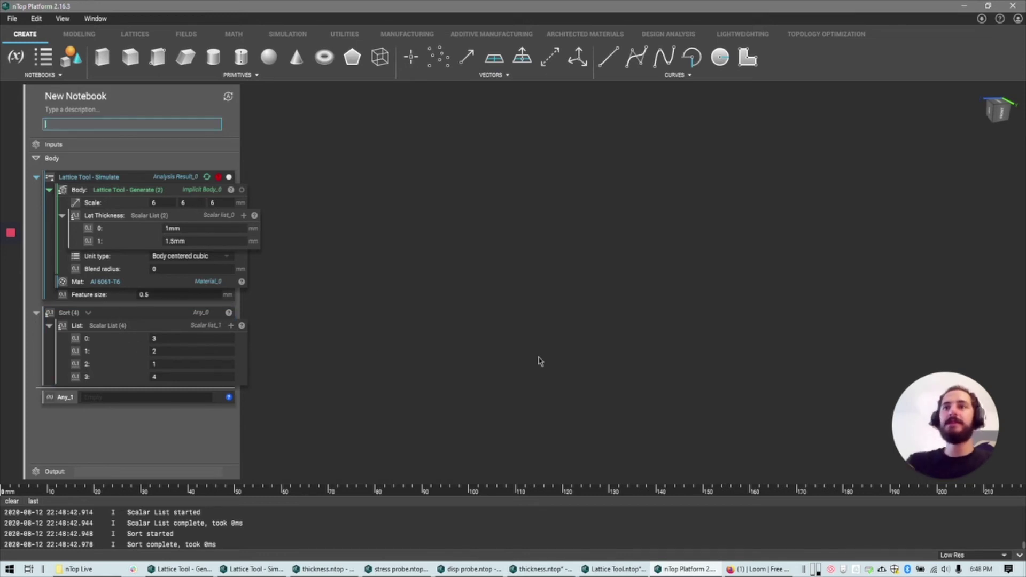
# Add a second Sort with the 'List Interface, List Interface' variant, moving the 3, 2, 1, 4 list into Proxy
pyautogui.write('sort')
pyautogui.press('Return')
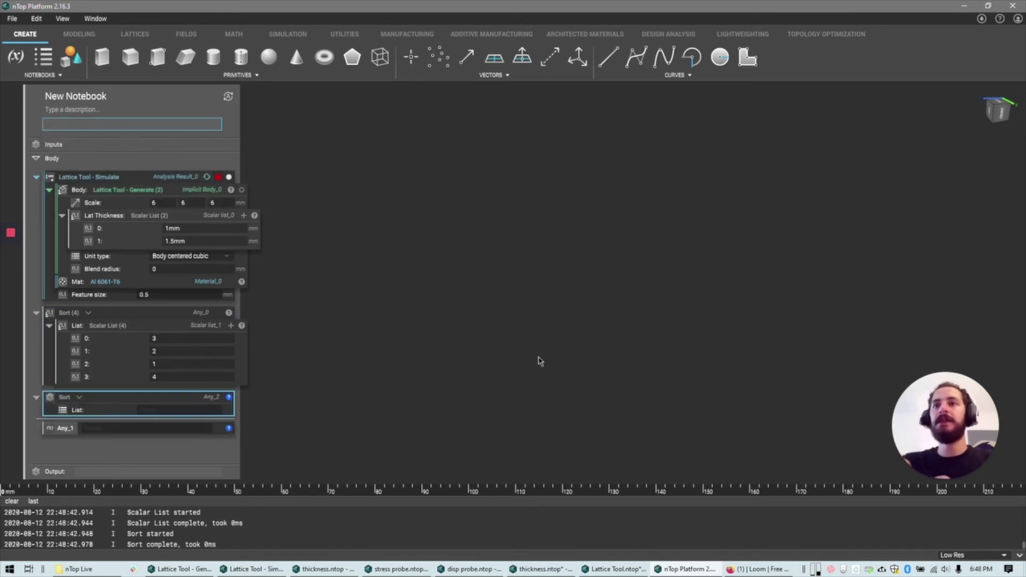
pyautogui.click(77, 397)
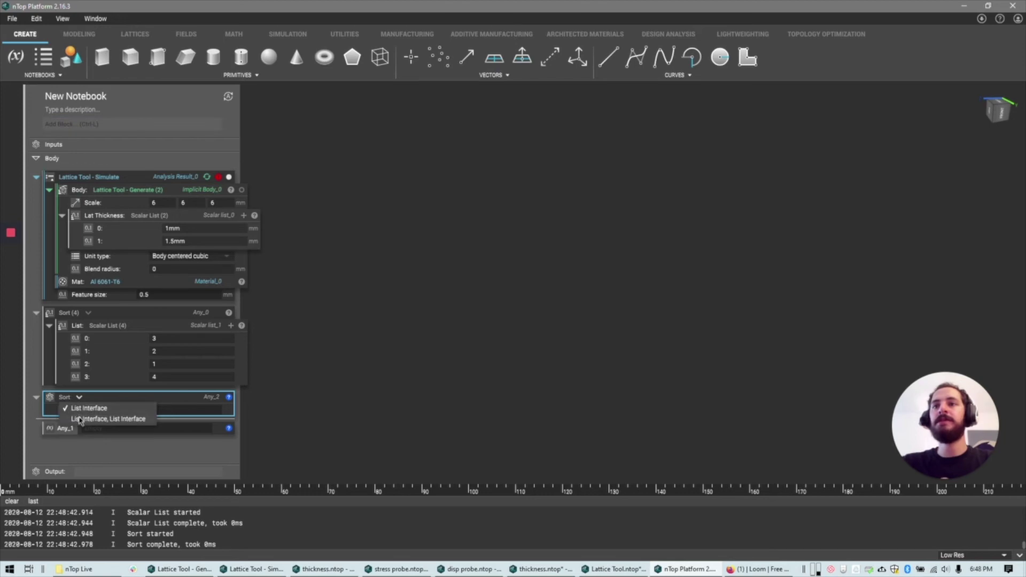
pyautogui.click(80, 420)
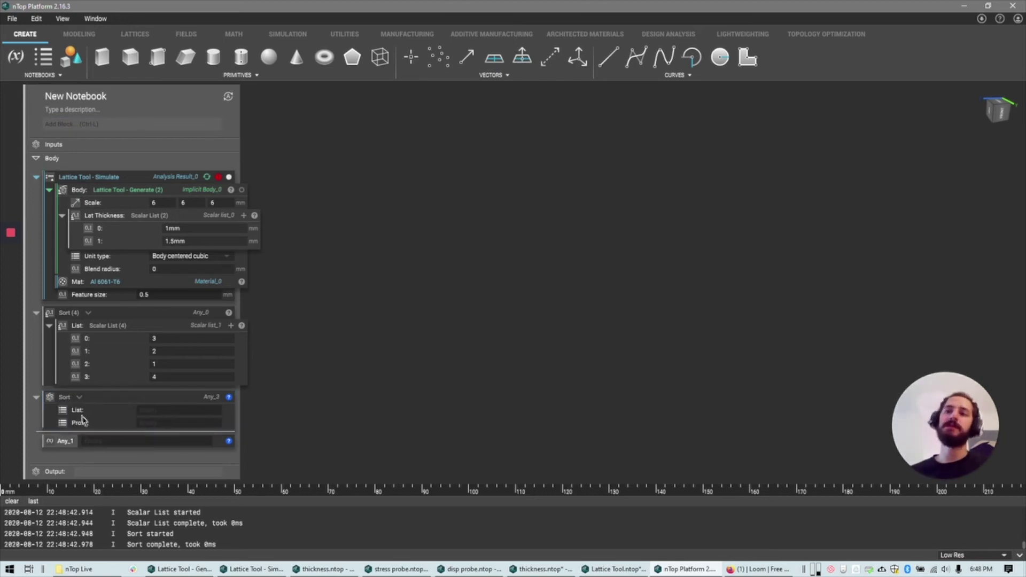
pyautogui.click(148, 331)
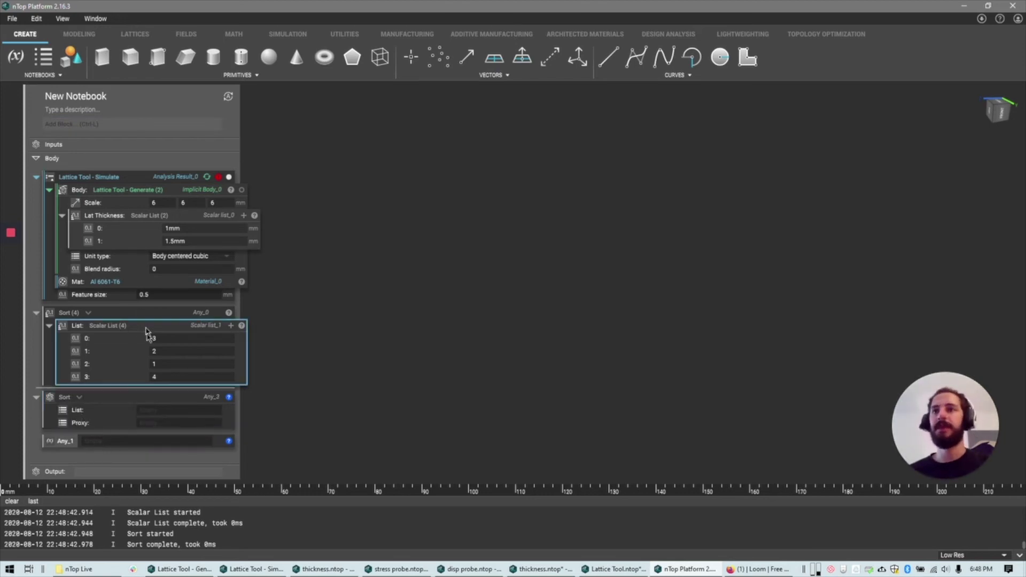
pyautogui.moveTo(148, 331); pyautogui.dragTo(164, 423)
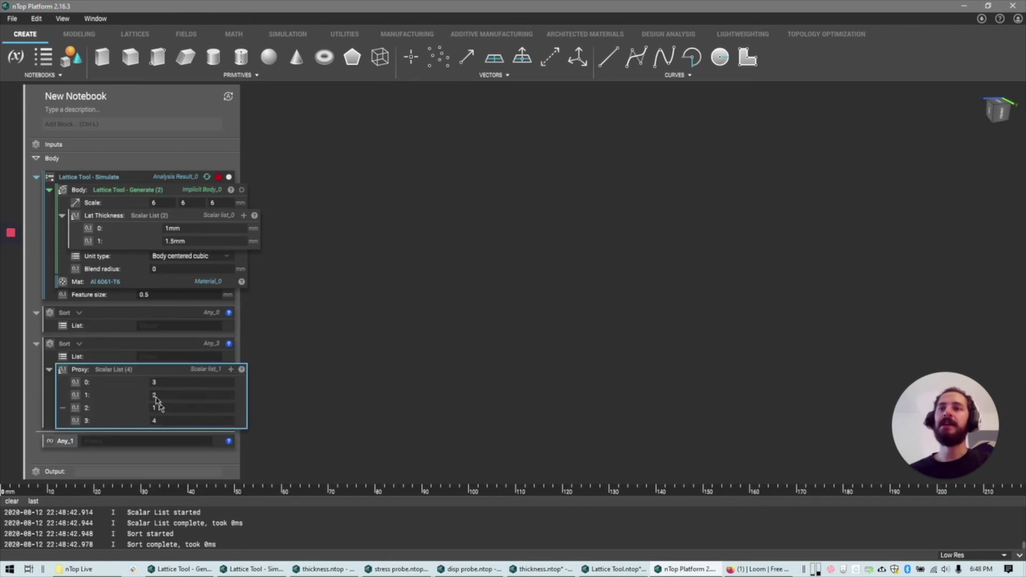
pyautogui.moveTo(151, 371)
pyautogui.mouseDown()
pyautogui.moveTo(146, 384)
pyautogui.moveTo(158, 381)
pyautogui.mouseUp()
pyautogui.click(161, 358)
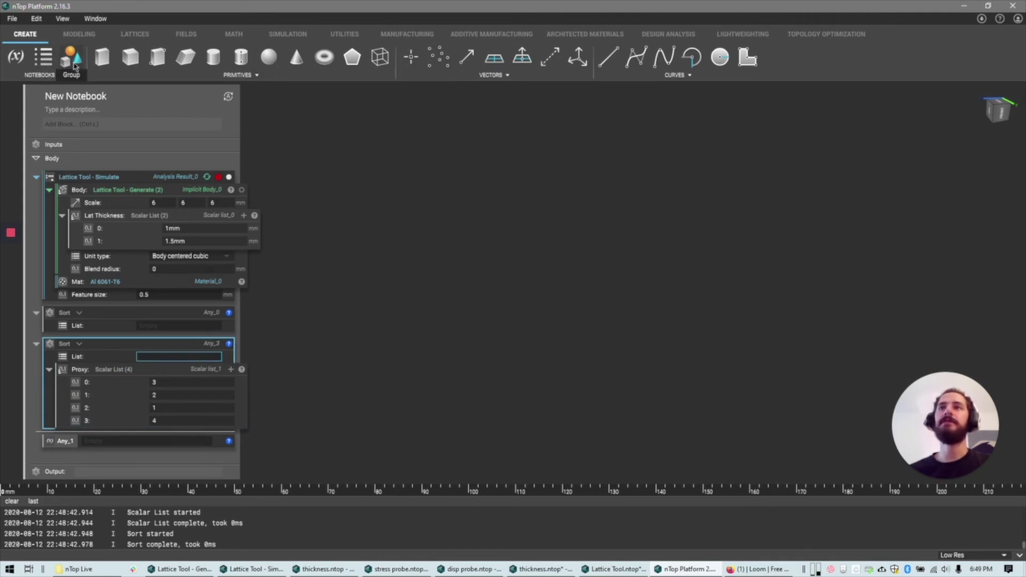
# Add an Implicit Body List block and drag a Box primitive into it
pyautogui.click(91, 125)
pyautogui.write('impl')
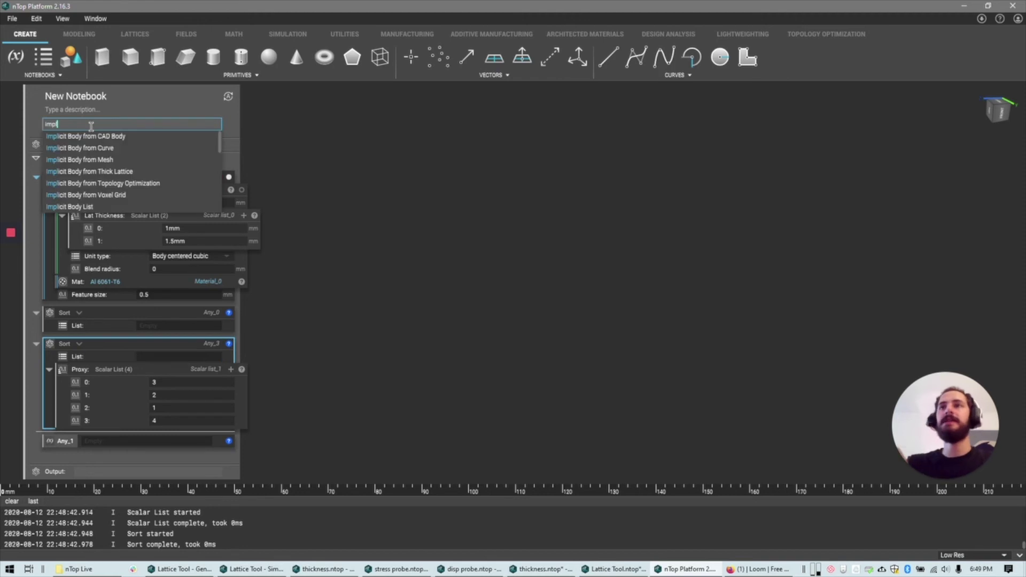
pyautogui.write('icit body list')
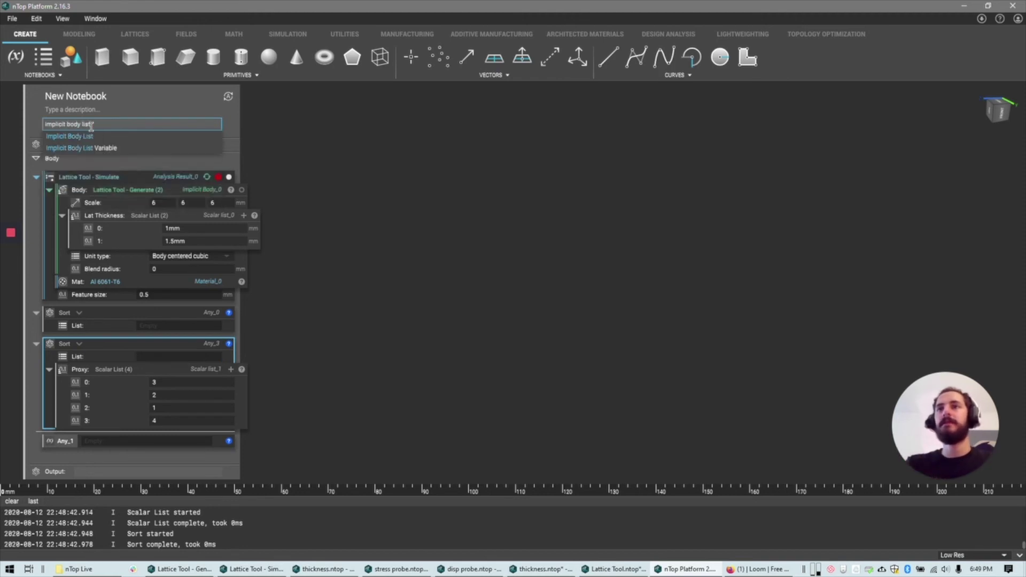
pyautogui.press('Return')
pyautogui.scroll(-1, 64, 155)
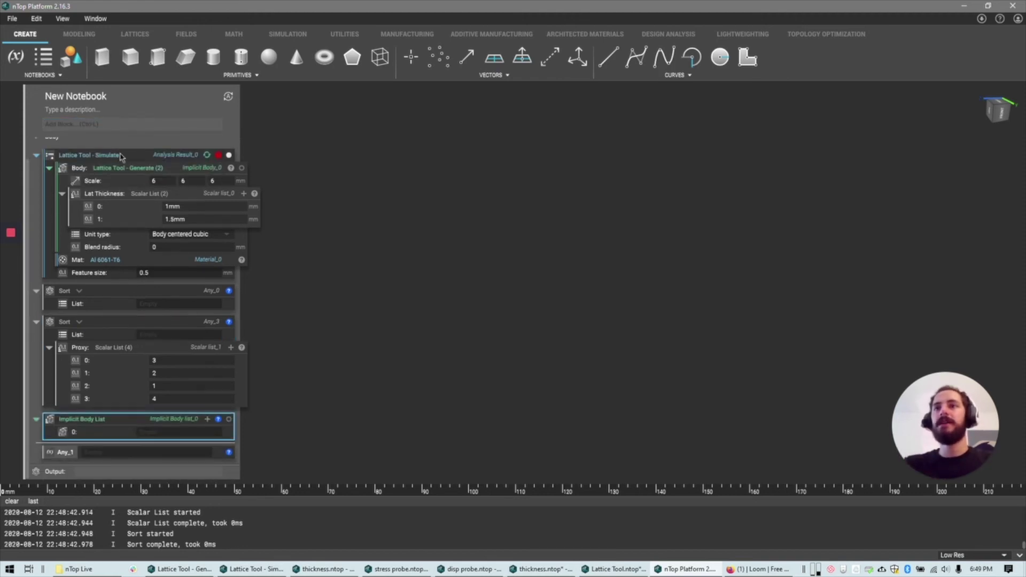
pyautogui.moveTo(94, 61); pyautogui.dragTo(140, 381)
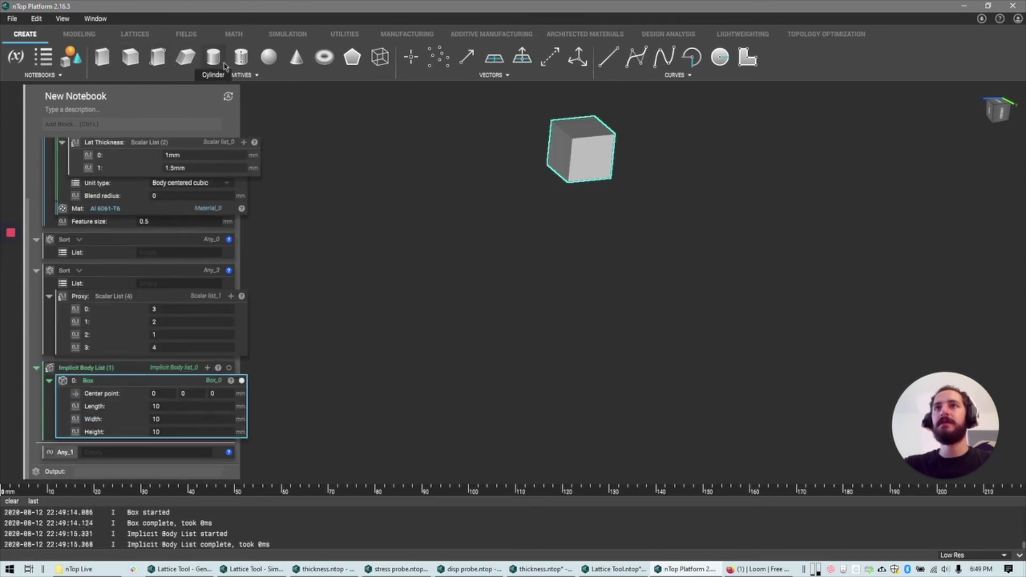
# Add Sphere, Cone and Cylinder bodies to the list and plug it into the second Sort's List
pyautogui.moveTo(265, 63); pyautogui.dragTo(214, 354)
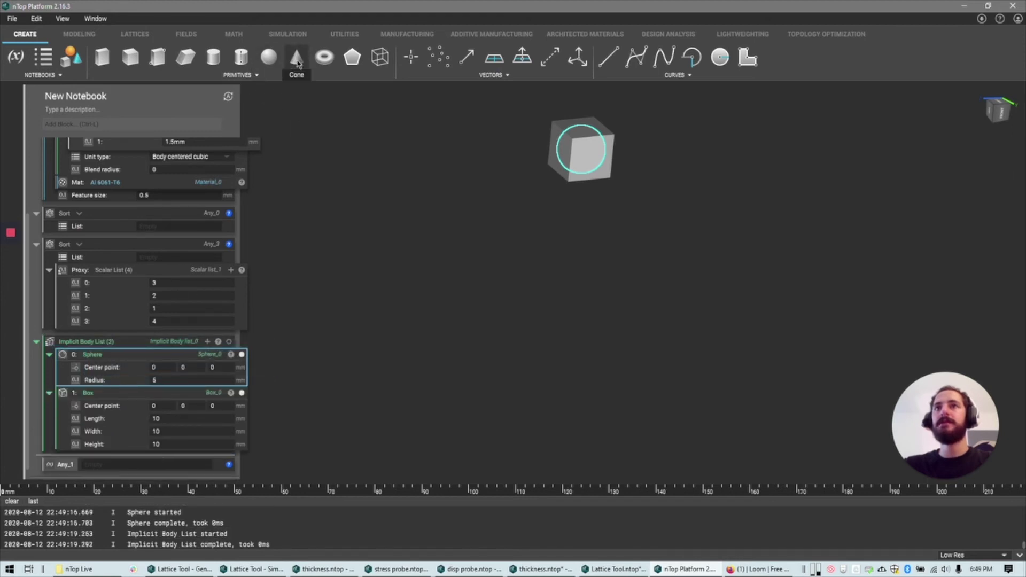
pyautogui.moveTo(297, 56); pyautogui.dragTo(180, 390)
pyautogui.click(241, 56)
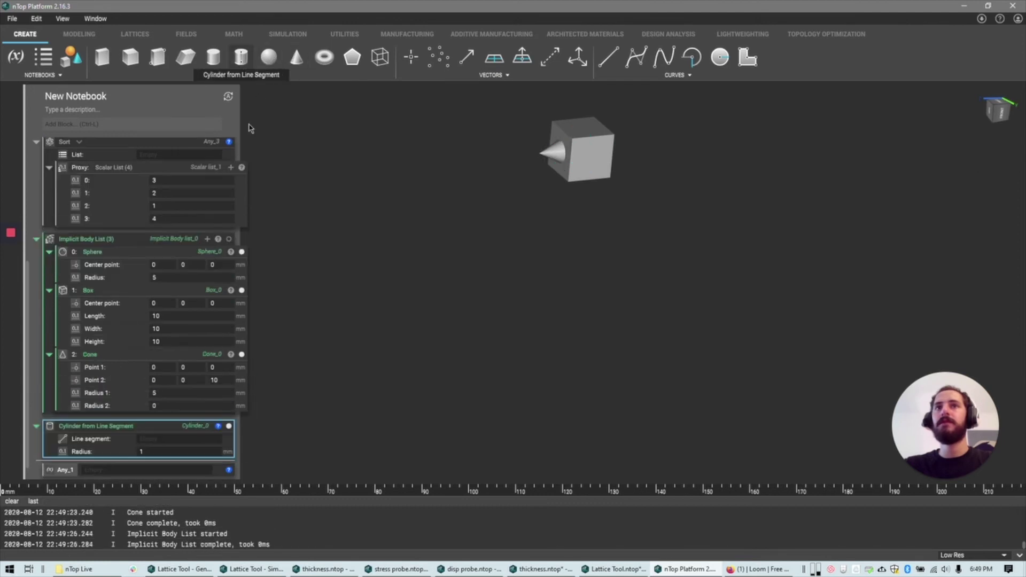
pyautogui.click(213, 56)
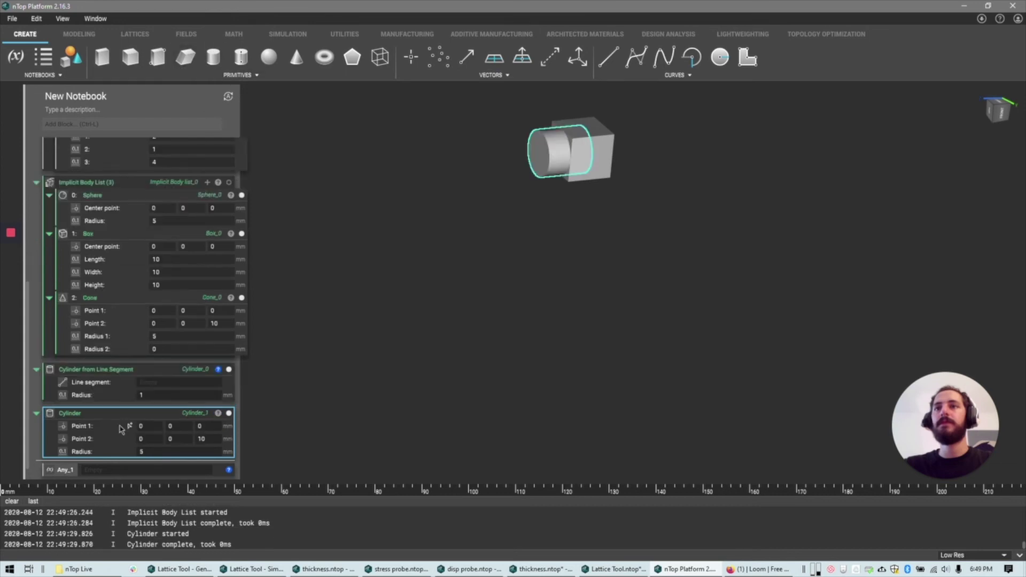
pyautogui.moveTo(113, 412); pyautogui.dragTo(142, 356)
pyautogui.scroll(3, 143, 192)
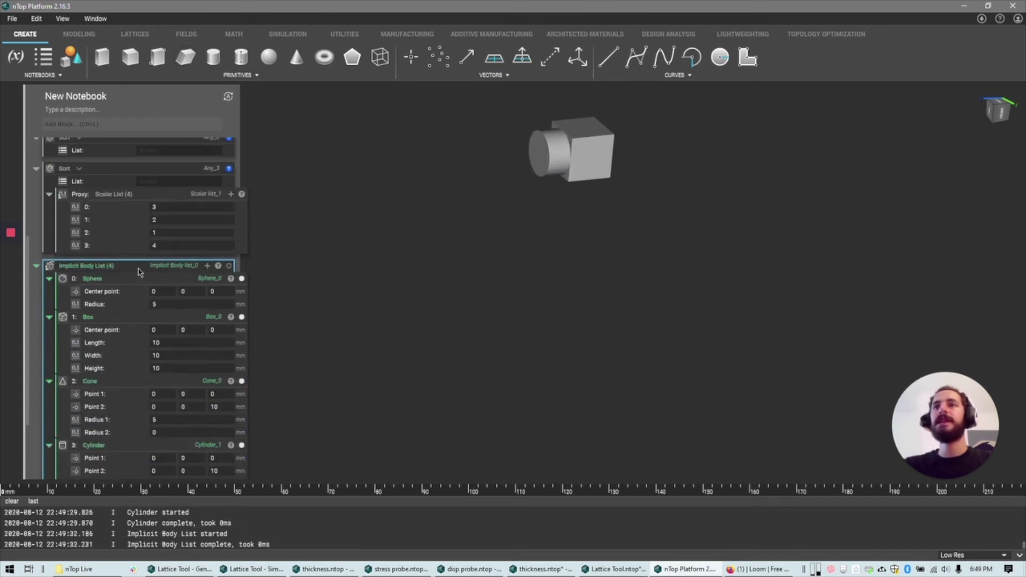
pyautogui.moveTo(140, 270); pyautogui.dragTo(186, 181)
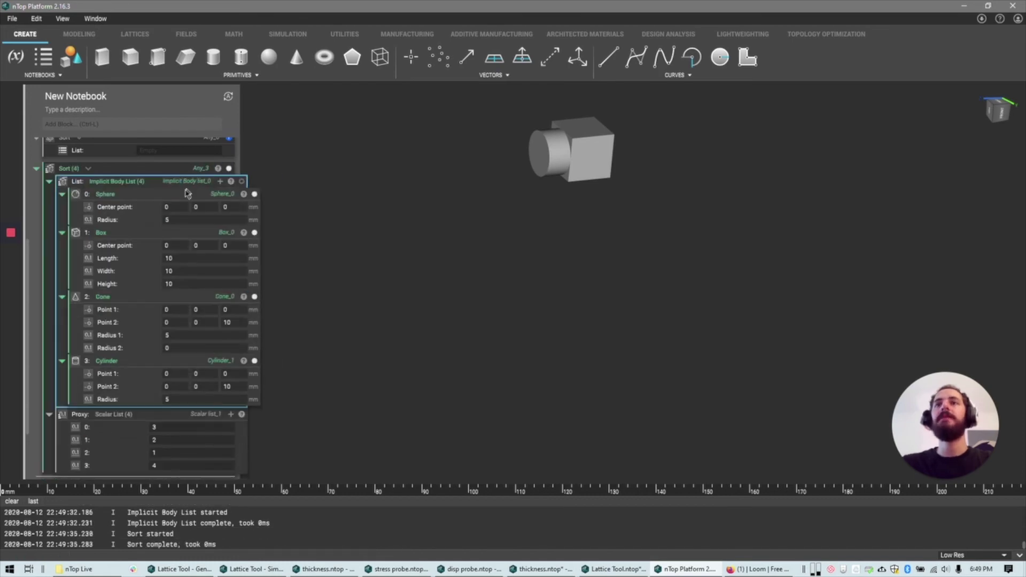
# Step through the sort example's four Proxy values, keeping them at 3, 2, 1, 4
pyautogui.click(173, 428)
pyautogui.click(175, 440)
pyautogui.click(176, 453)
pyautogui.click(175, 465)
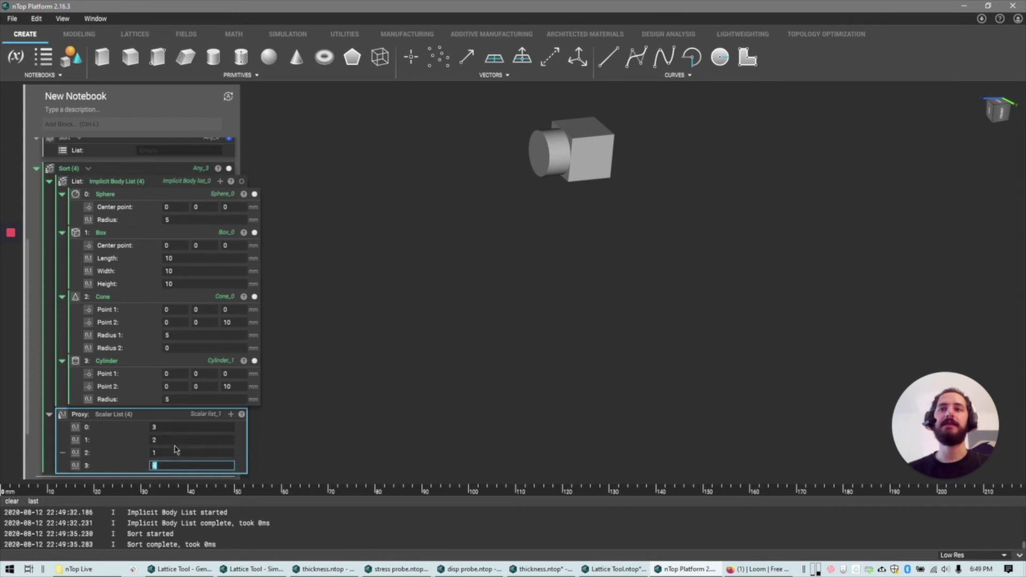
pyautogui.click(181, 427)
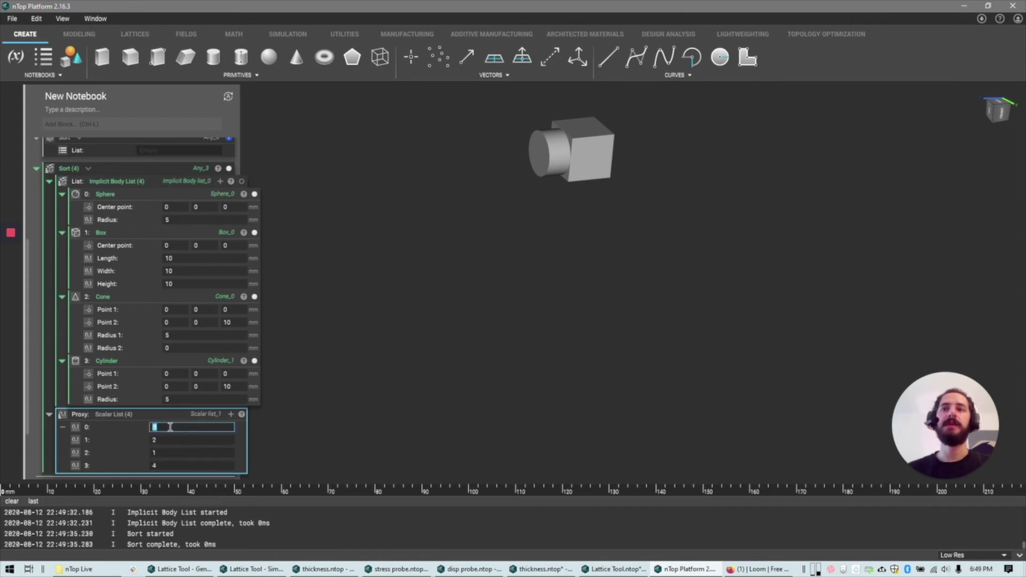
# Confirm proxy item 2's value and bring up the Lattice Tool - Generate notebook
pyautogui.click(160, 454)
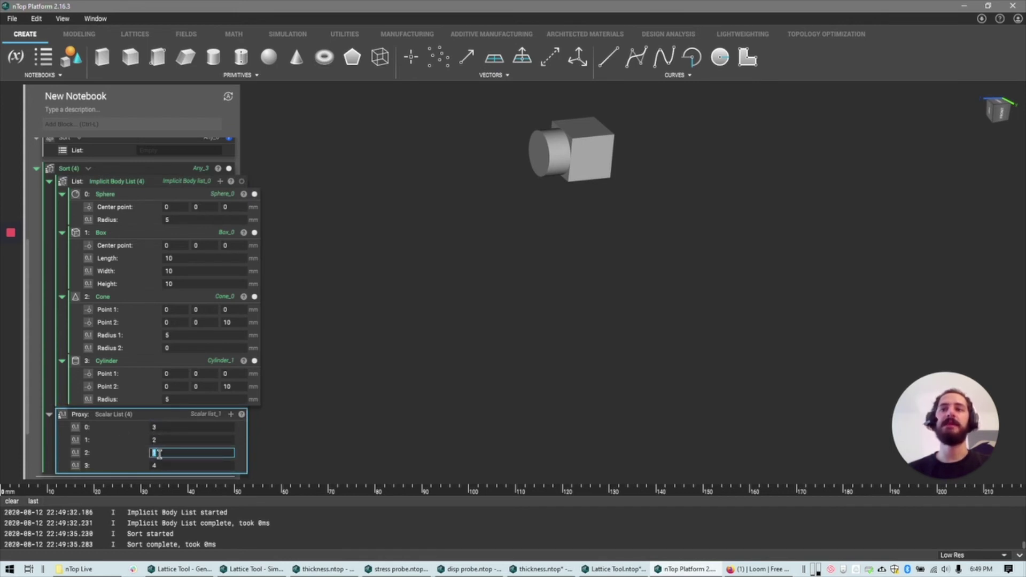
pyautogui.press('Return')
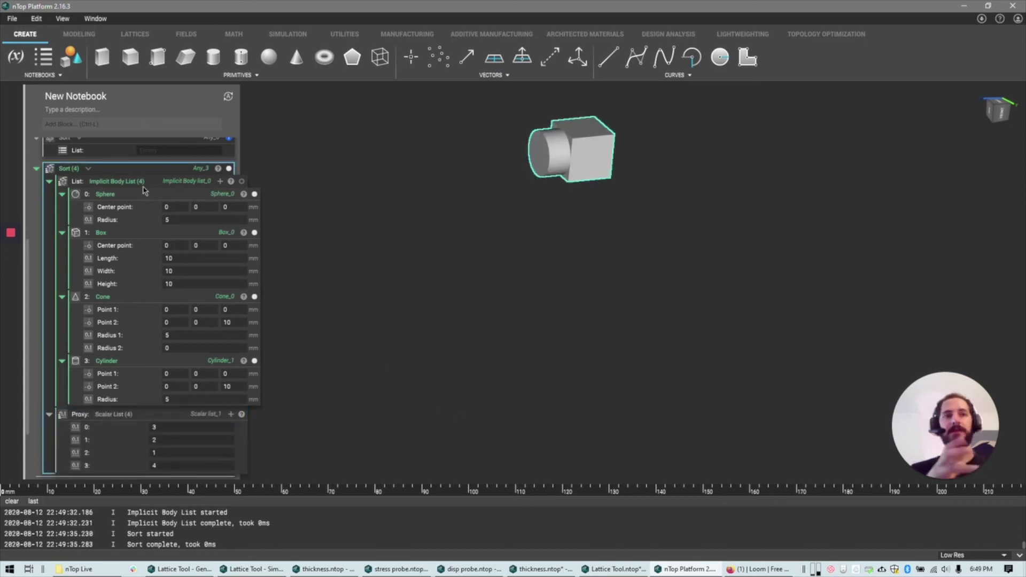
pyautogui.click(201, 570)
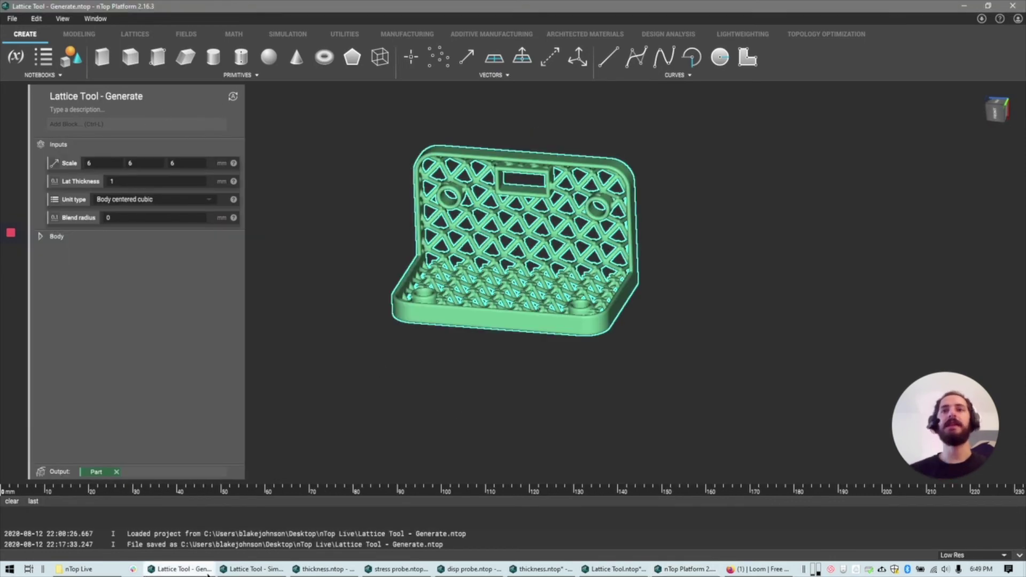
# Switch via the Lattice Tool - Simulate notebook to the main Lattice Tool.ntop notebook
pyautogui.click(252, 569)
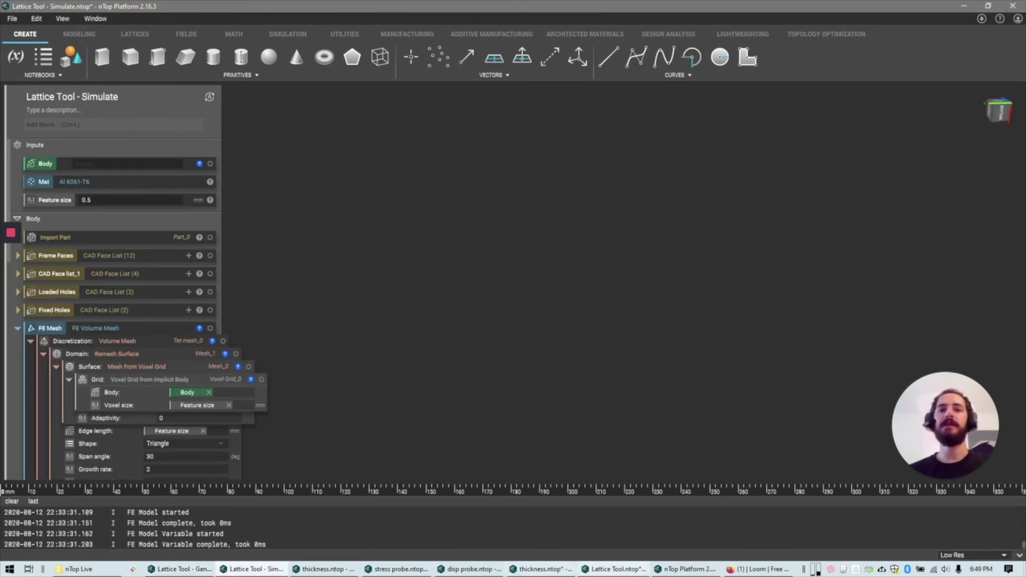
pyautogui.click(614, 569)
pyautogui.scroll(-3, 184, 380)
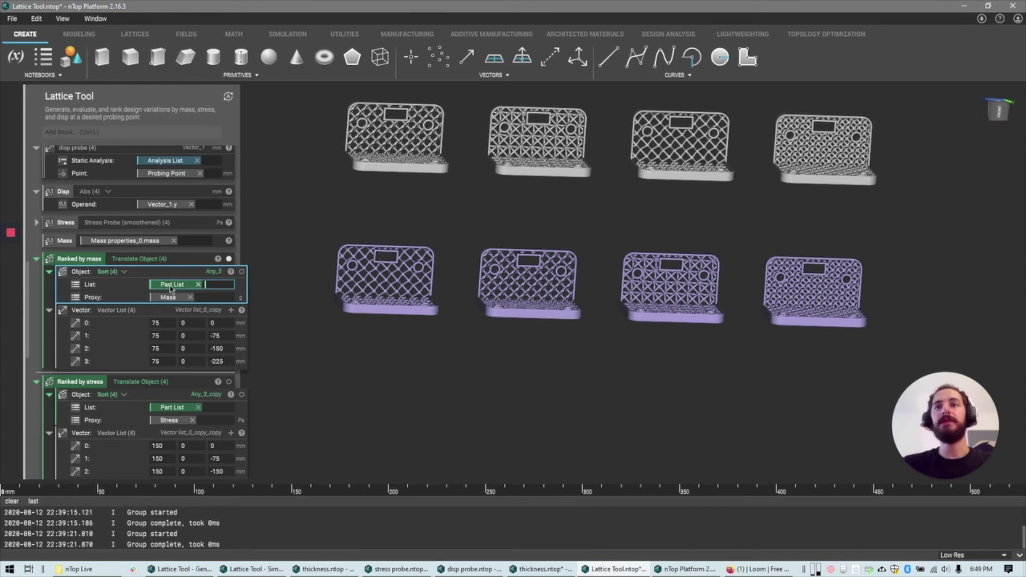
pyautogui.scroll(5, 170, 279)
# Inspect the Part List, its Mass-proxy sort and the Ranked by mass bracket row
pyautogui.click(154, 163)
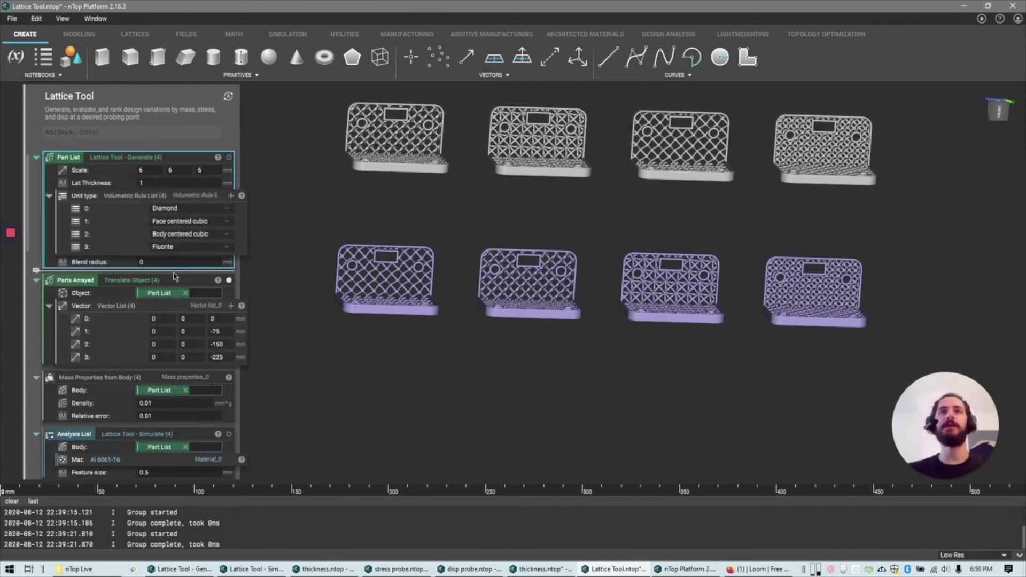
pyautogui.scroll(-5, 184, 299)
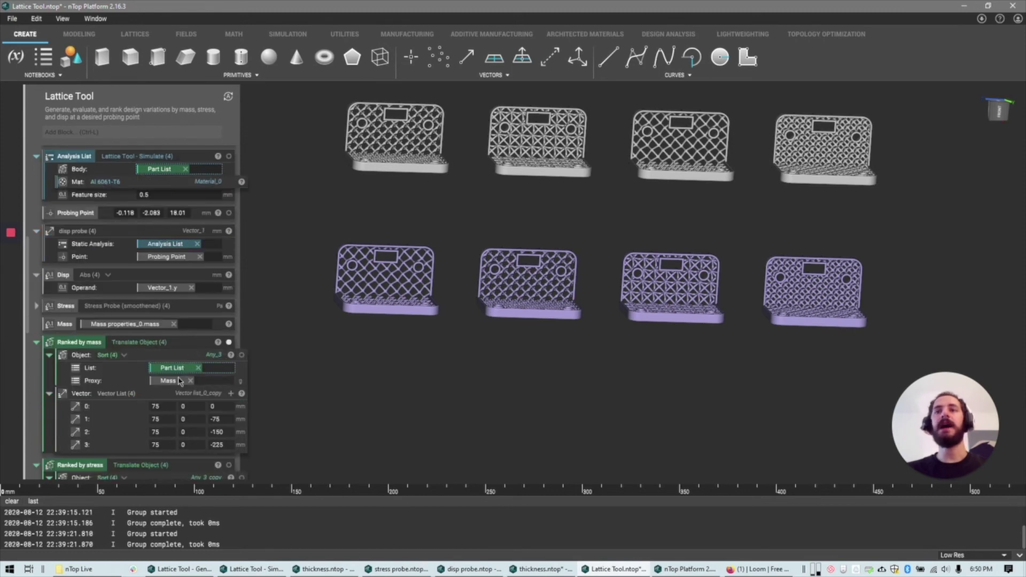
pyautogui.click(198, 380)
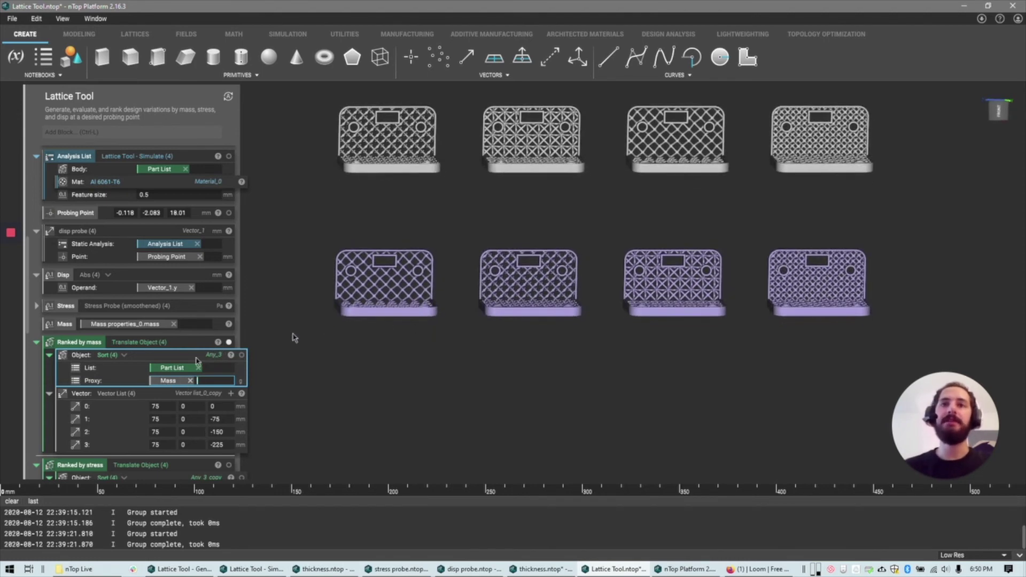
pyautogui.click(236, 346)
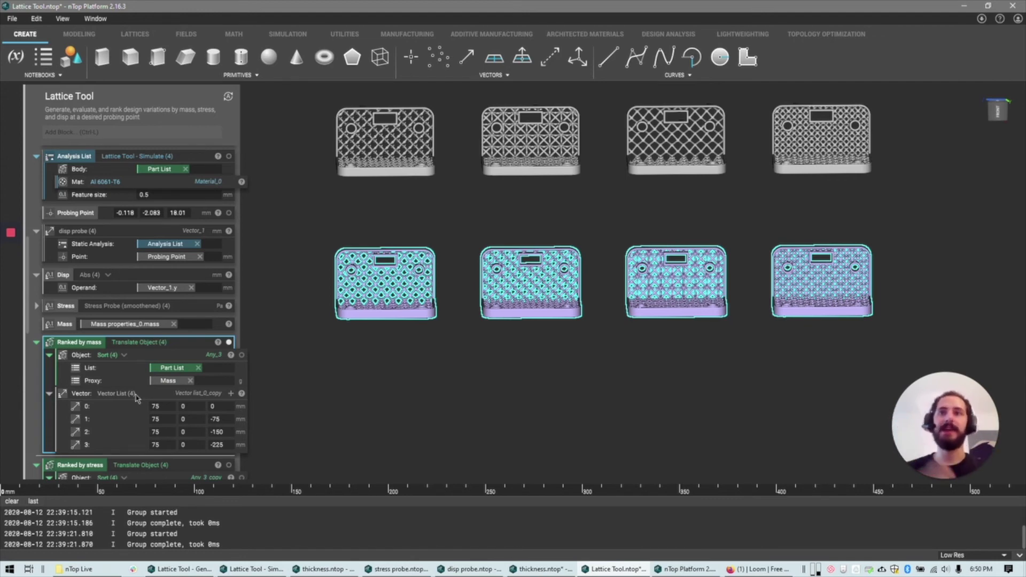
# Make the Ranked by stress and Ranked by disp (y) blocks visible
pyautogui.scroll(-3, 136, 398)
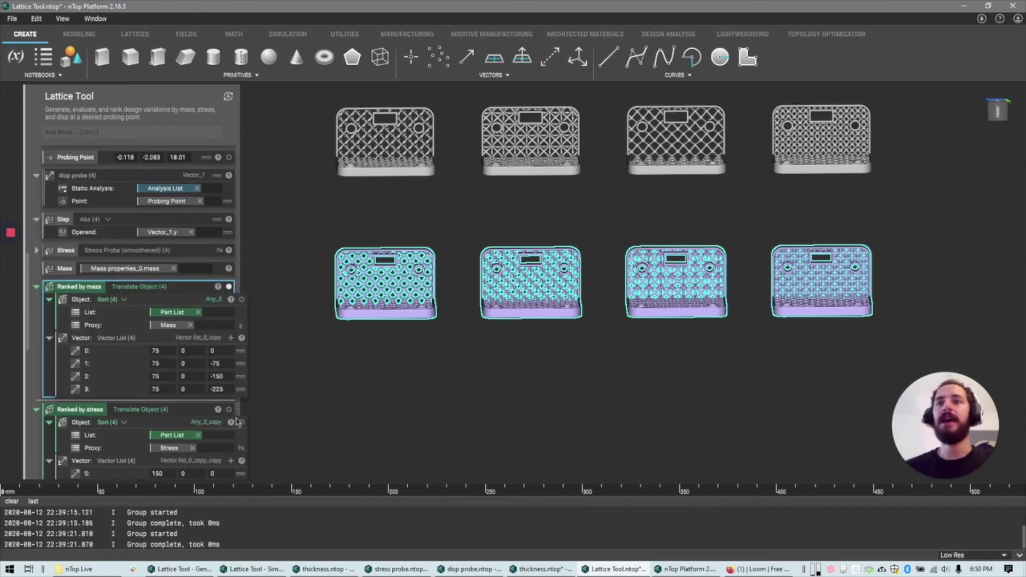
pyautogui.click(229, 409)
pyautogui.scroll(-9, 209, 422)
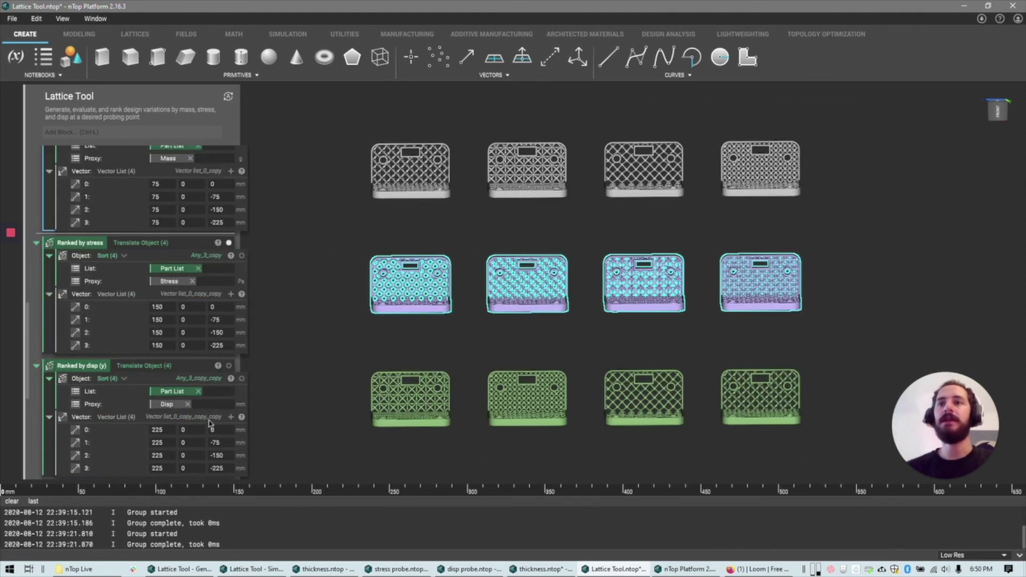
pyautogui.click(228, 365)
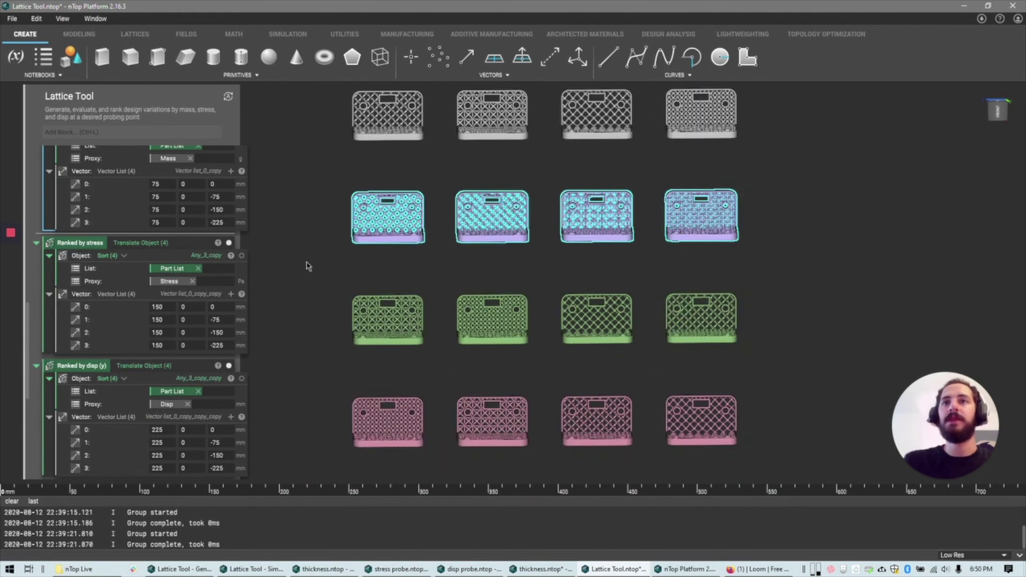
# Highlight the stress row and the disp (y) row, offset 150 and 225 mm
pyautogui.scroll(6, 165, 252)
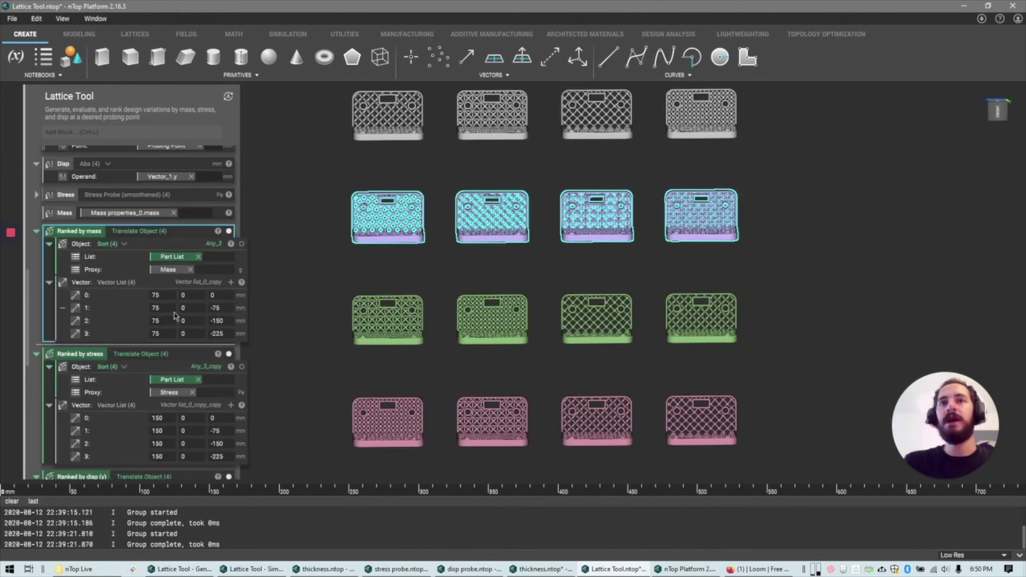
pyautogui.click(169, 355)
pyautogui.moveTo(359, 374); pyautogui.dragTo(412, 348, button='right')
pyautogui.scroll(-4, 212, 398)
pyautogui.scroll(-3, 212, 398)
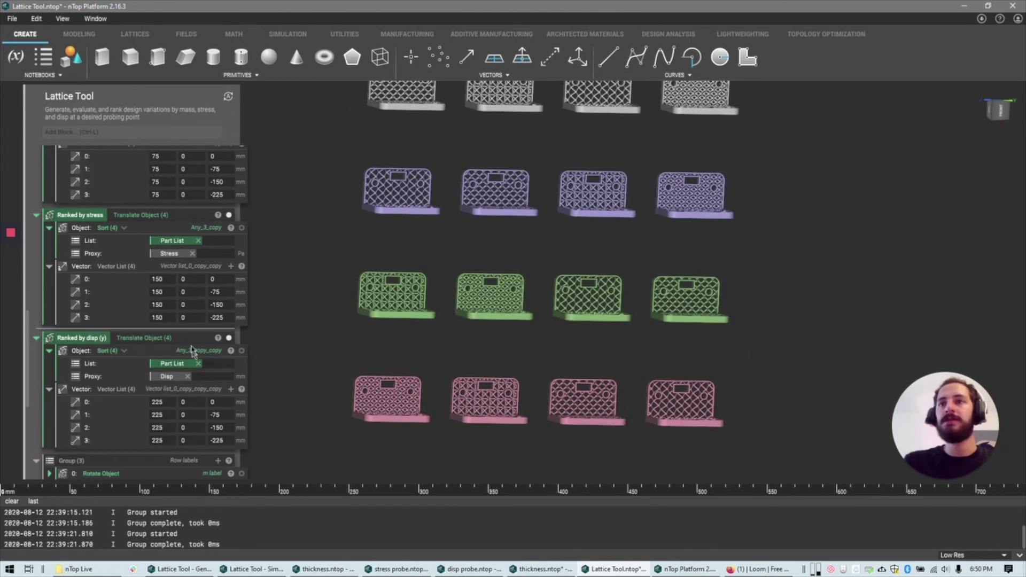
pyautogui.click(194, 352)
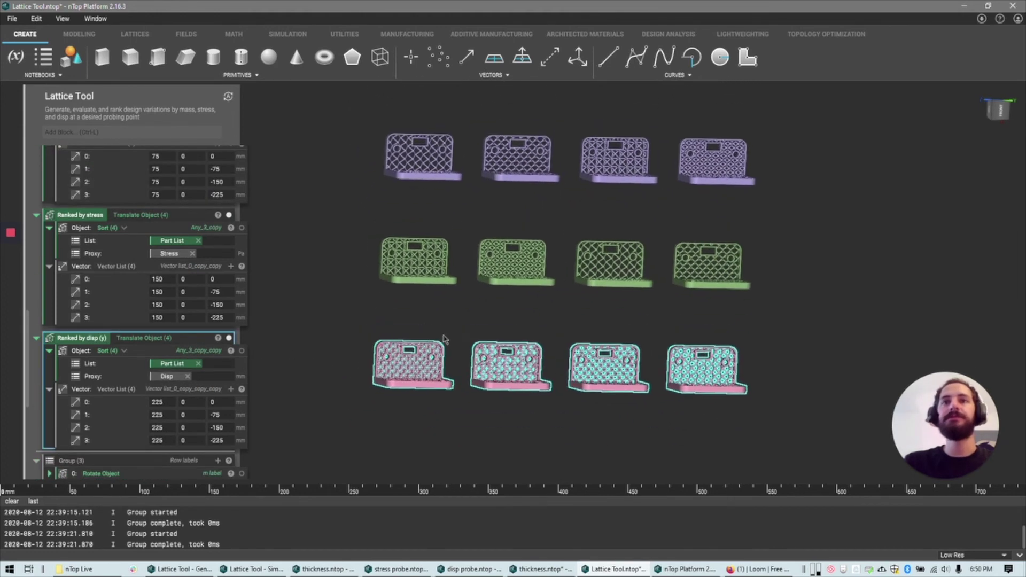
pyautogui.scroll(-4, 420, 340)
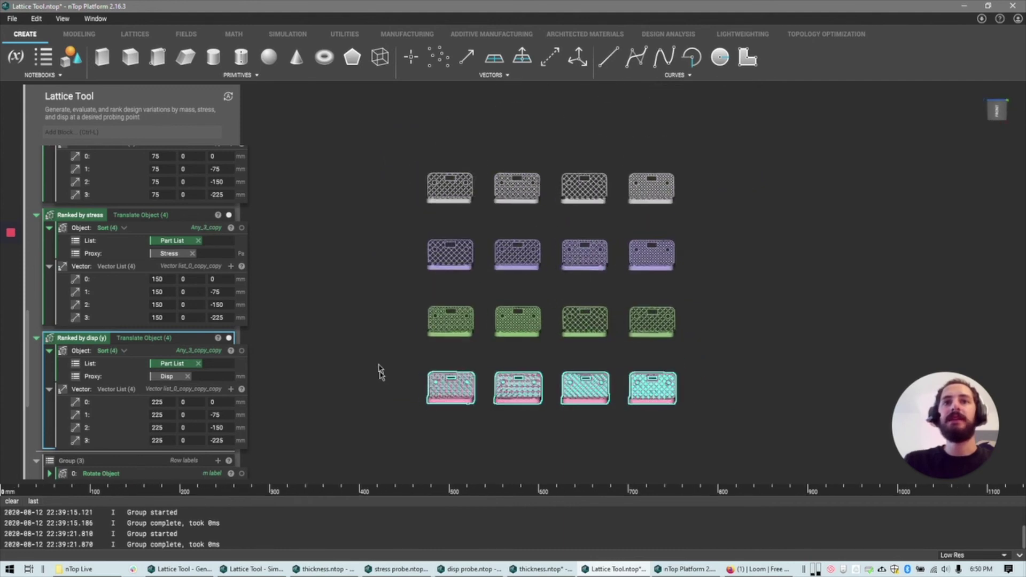
# Show the three Rotate Object row labels M, S and D, viewed head-on
pyautogui.moveTo(485, 362); pyautogui.dragTo(263, 400, button='right')
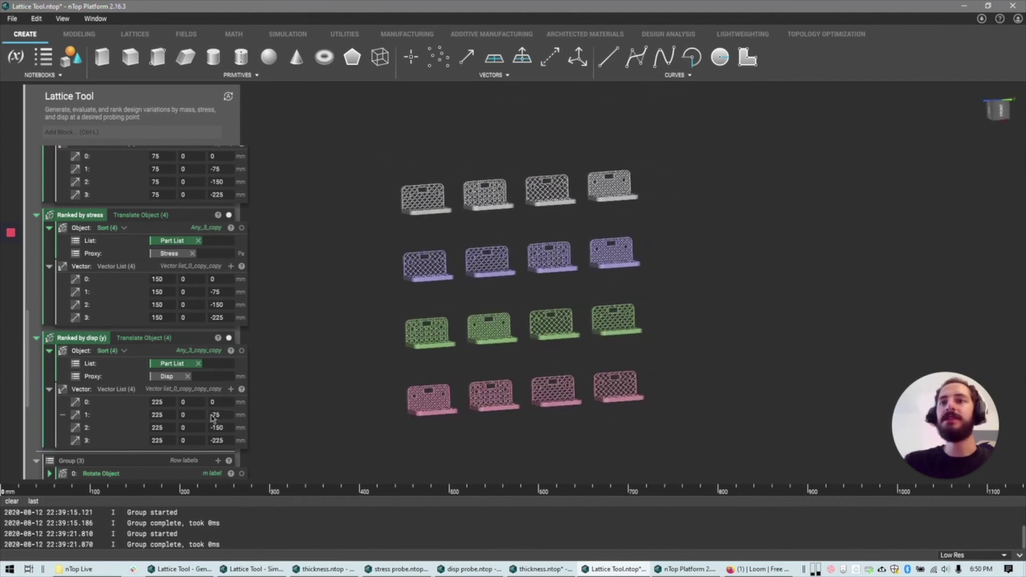
pyautogui.scroll(-2, 213, 419)
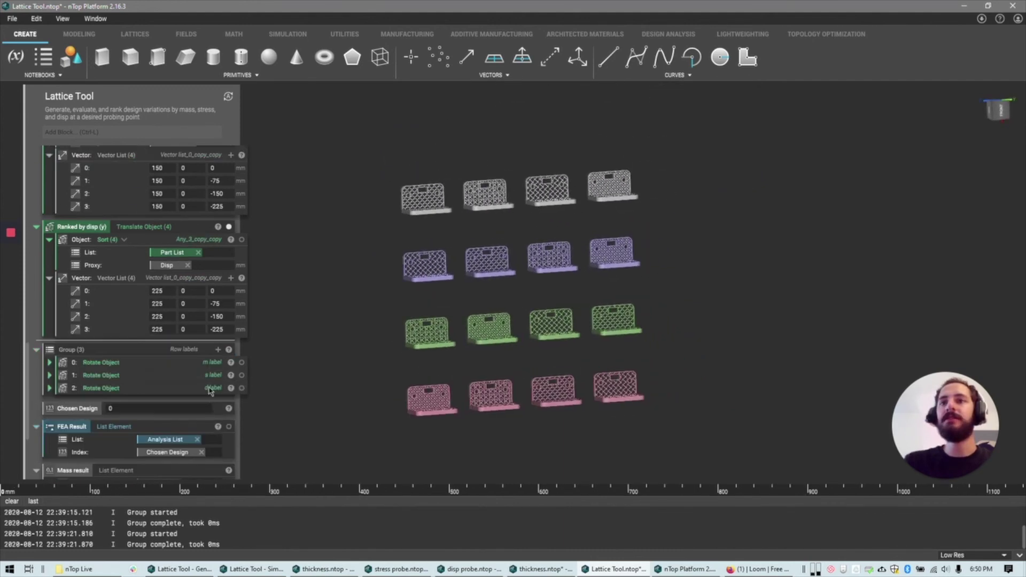
pyautogui.click(242, 363)
pyautogui.click(242, 375)
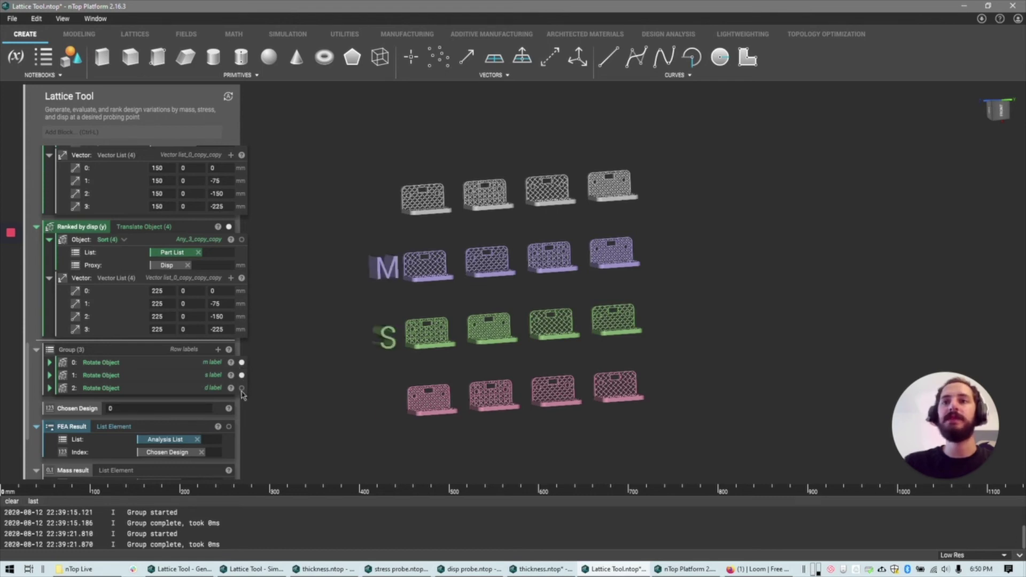
pyautogui.click(242, 388)
pyautogui.moveTo(477, 402); pyautogui.dragTo(481, 348, button='right')
pyautogui.scroll(3, 481, 348)
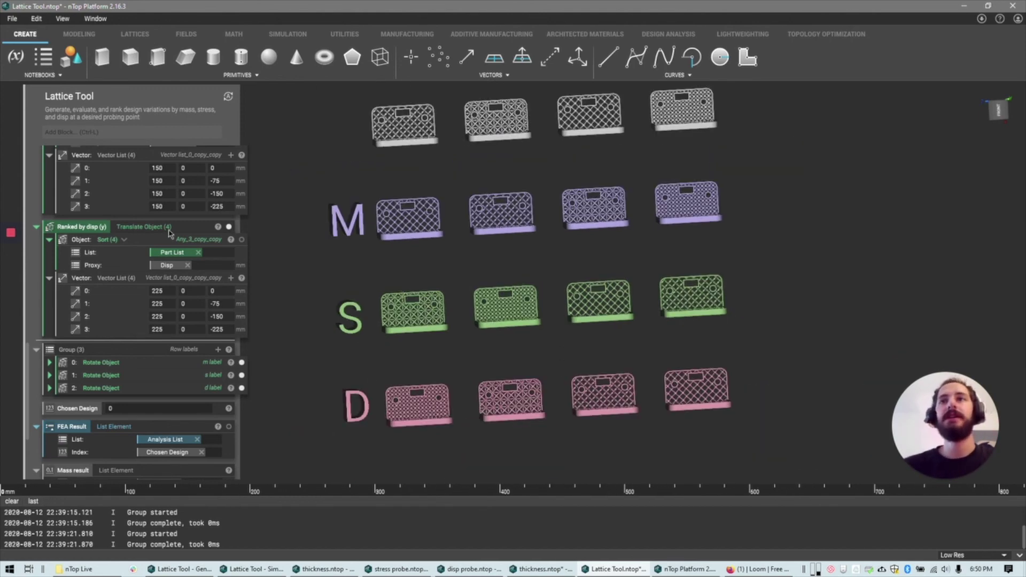
pyautogui.scroll(10, 177, 229)
pyautogui.scroll(5, 176, 229)
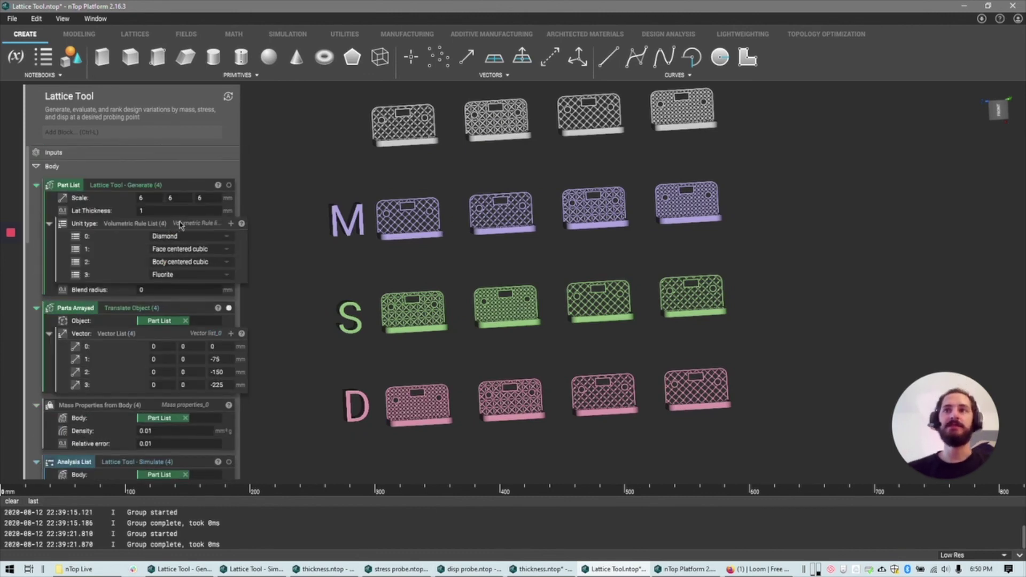
pyautogui.click(180, 225)
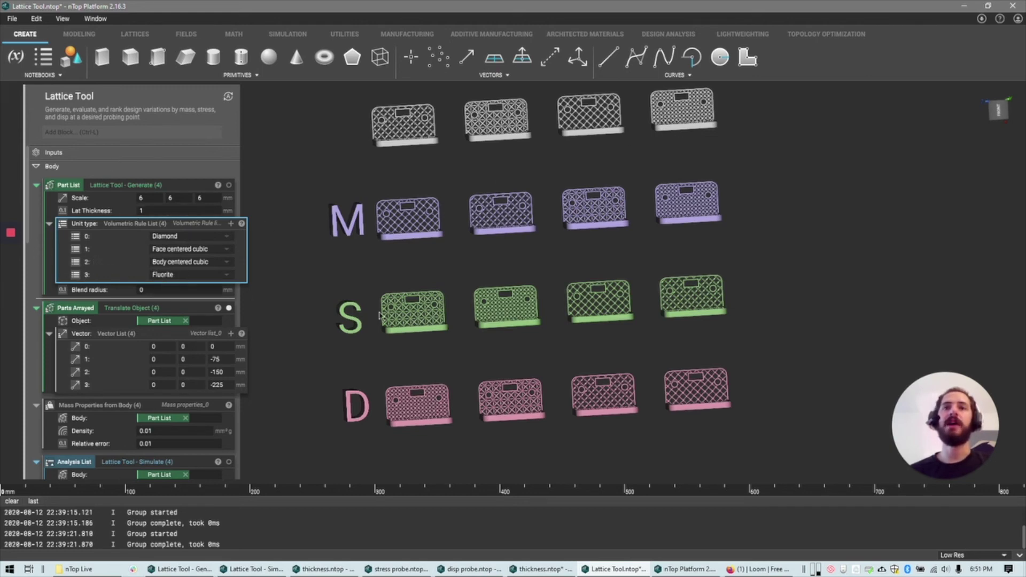
pyautogui.scroll(-5, 390, 350)
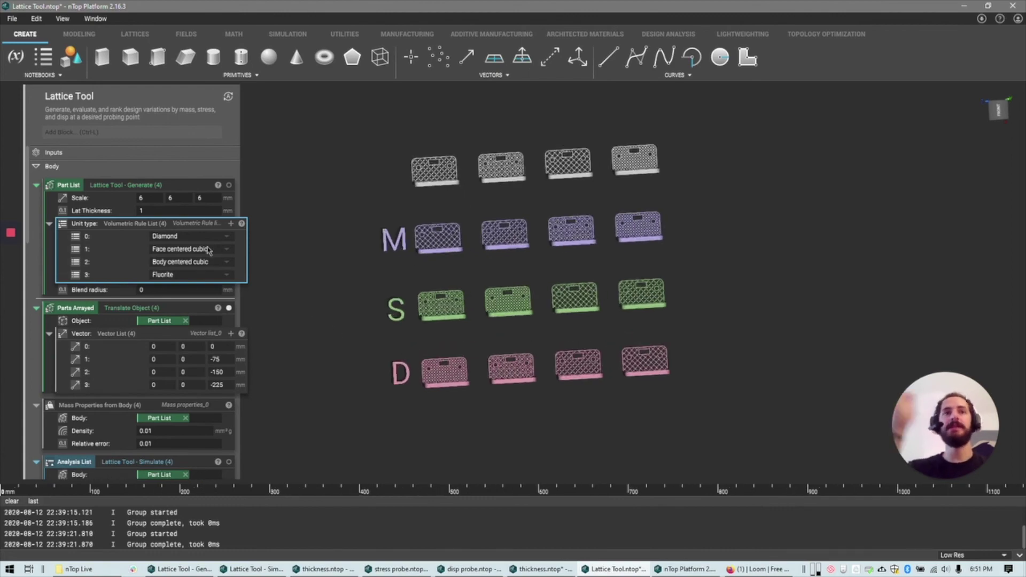
pyautogui.scroll(-5, 208, 250)
pyautogui.scroll(4, 205, 285)
pyautogui.scroll(2, 516, 327)
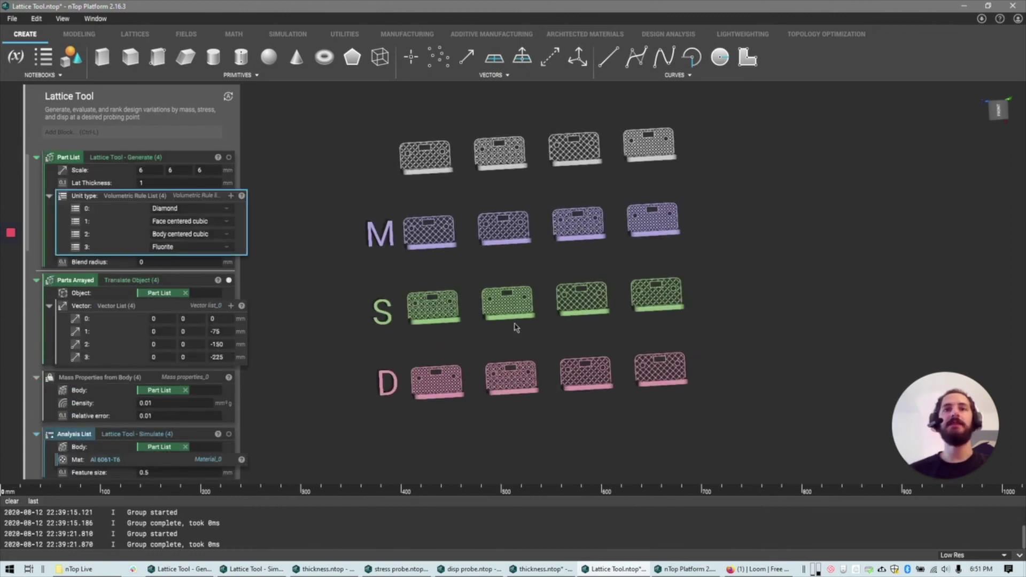
pyautogui.moveTo(515, 327); pyautogui.dragTo(528, 298, button='right')
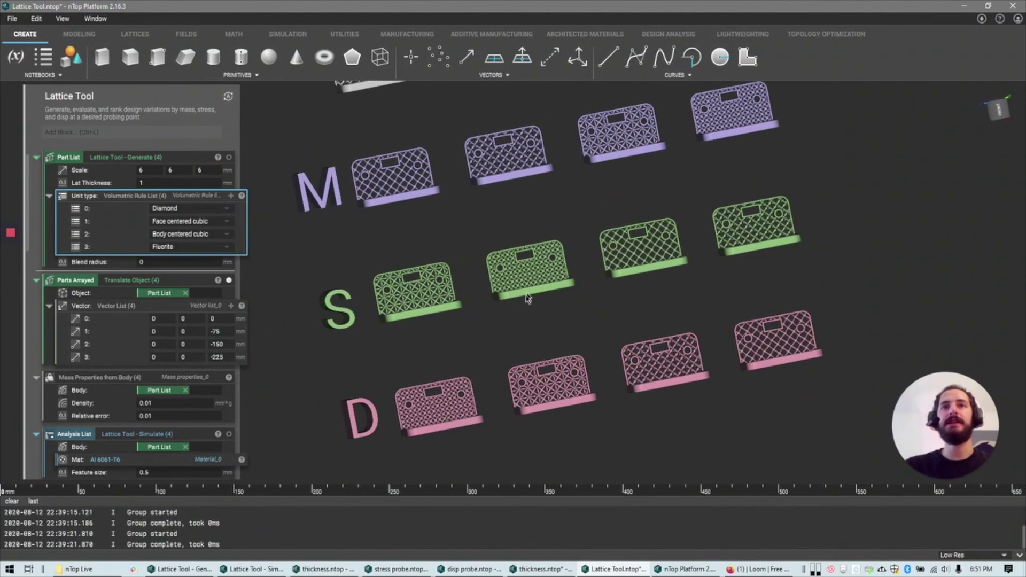
pyautogui.scroll(-4, 198, 291)
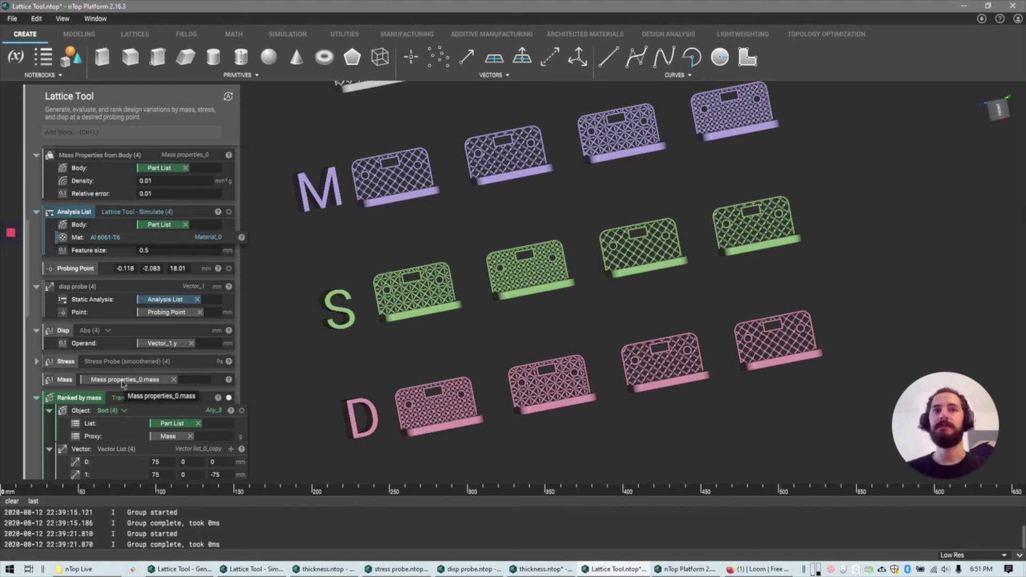
pyautogui.scroll(-10, 122, 382)
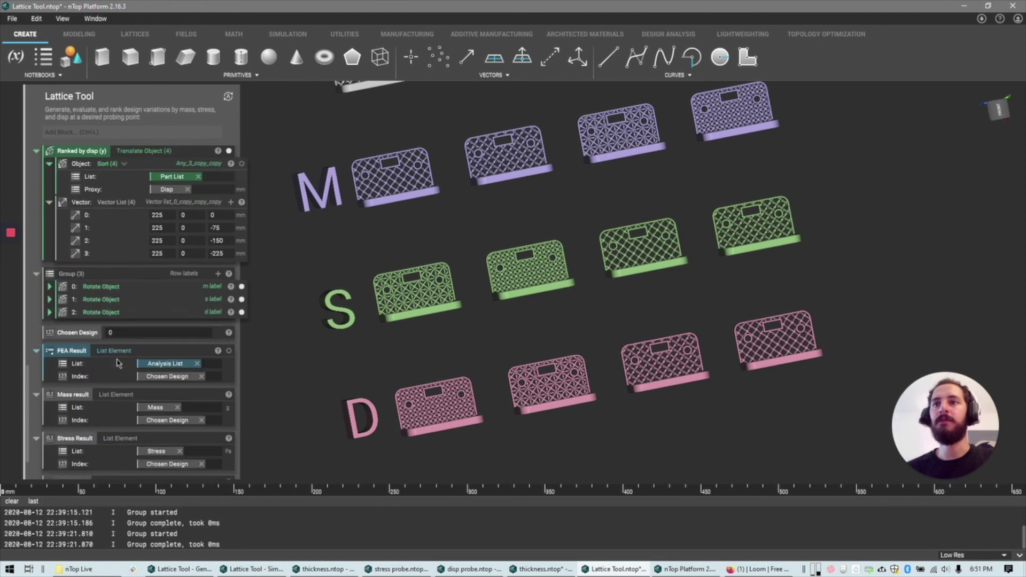
# Collapse the Ranked by disp, Ranked by stress and Ranked by mass blocks, zooming out on all rows
pyautogui.scroll(3, 121, 357)
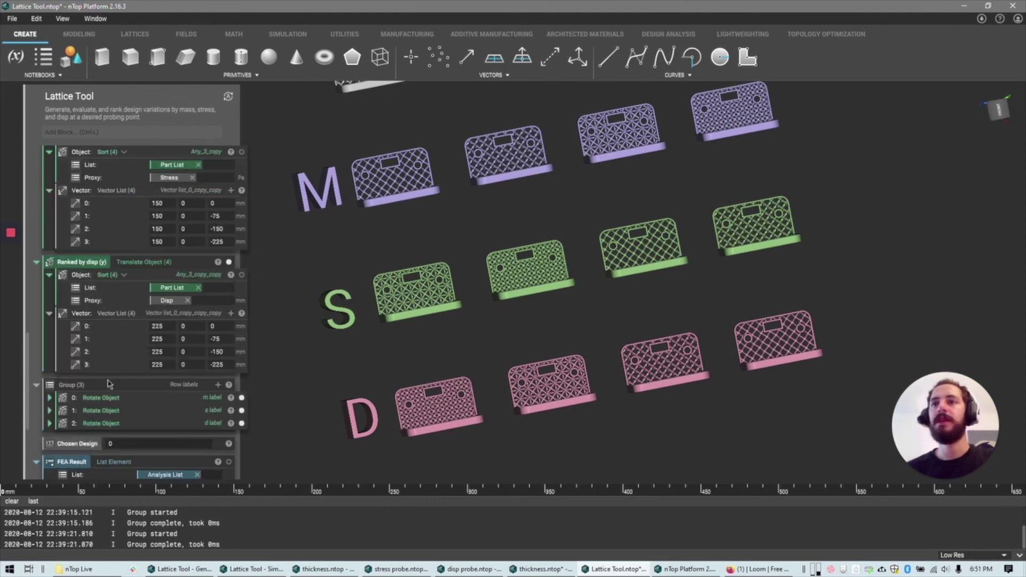
pyautogui.click(107, 385)
pyautogui.click(127, 262)
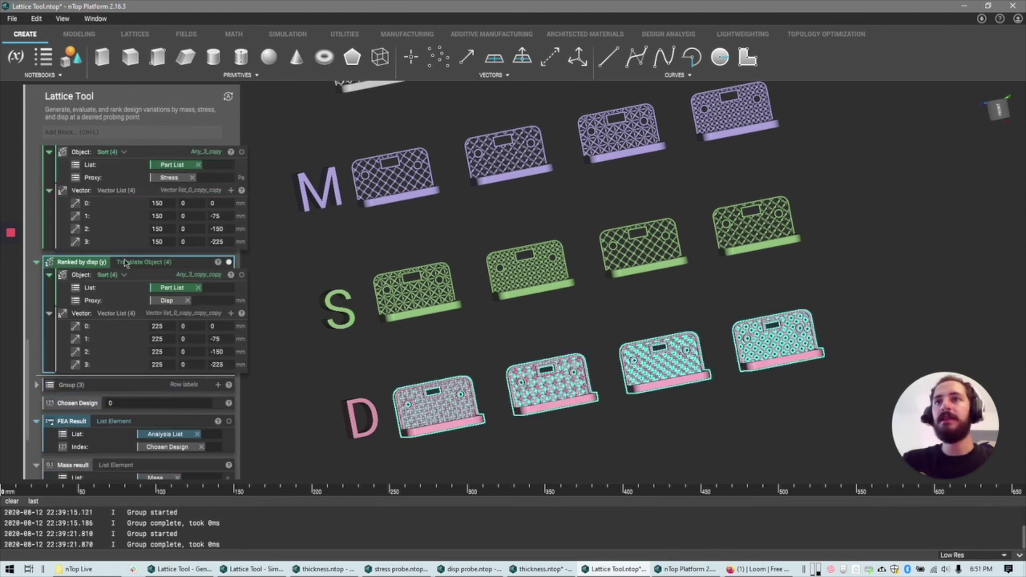
pyautogui.click(125, 203)
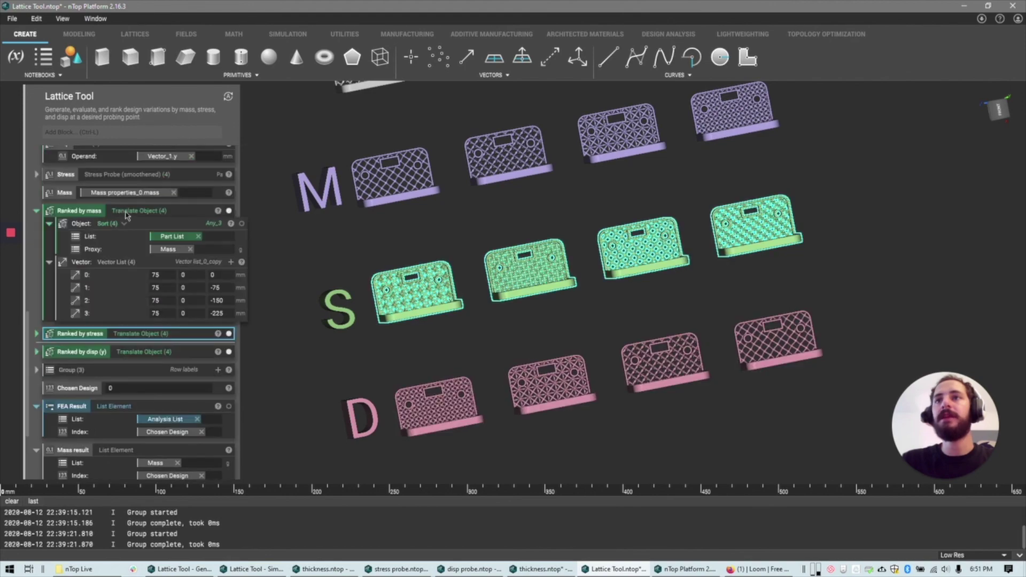
pyautogui.click(127, 214)
pyautogui.scroll(-5, 594, 346)
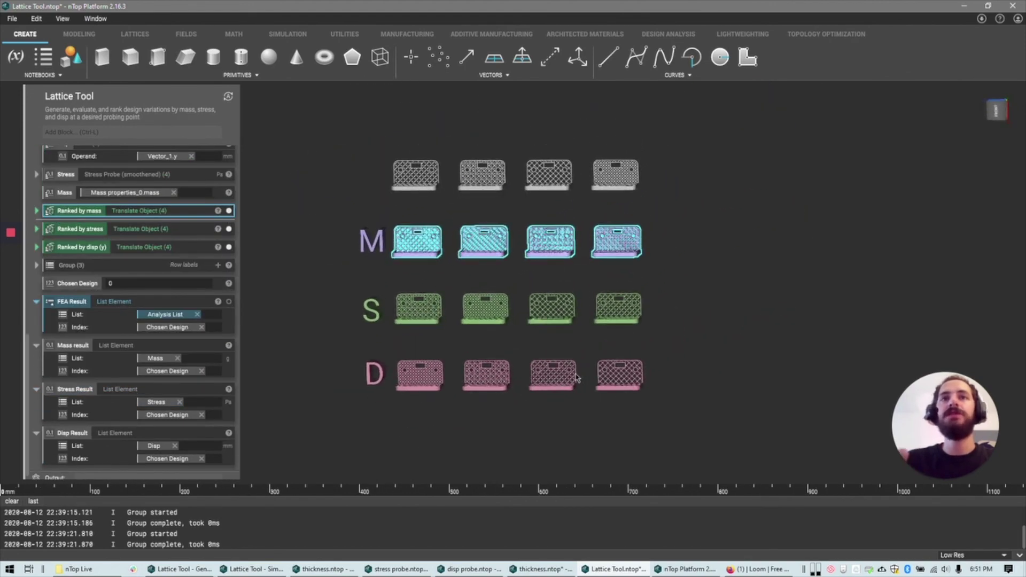
pyautogui.scroll(3, 544, 358)
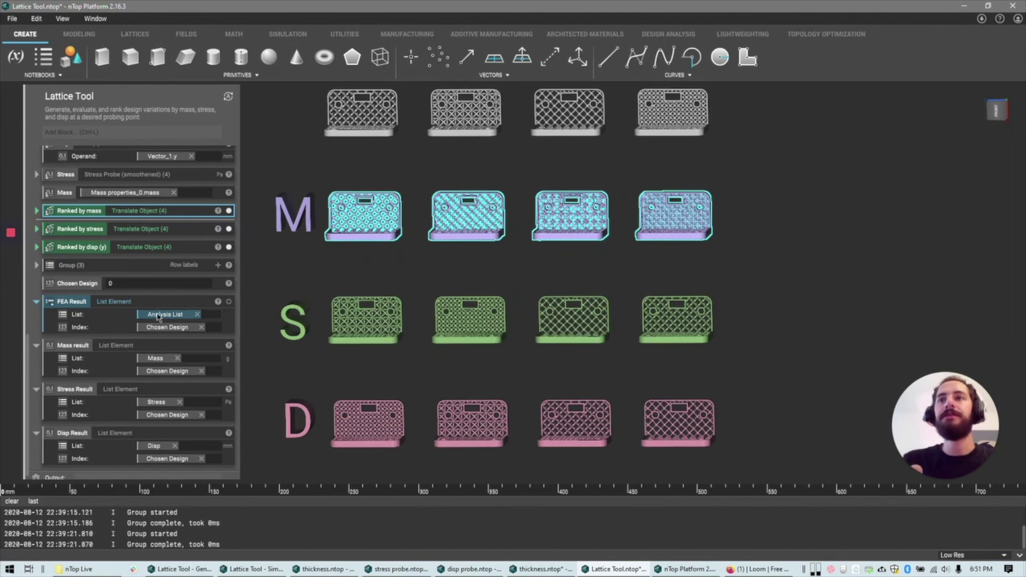
# Leave the Chosen Design index at 0 and check where Chosen Design is referenced
pyautogui.click(160, 283)
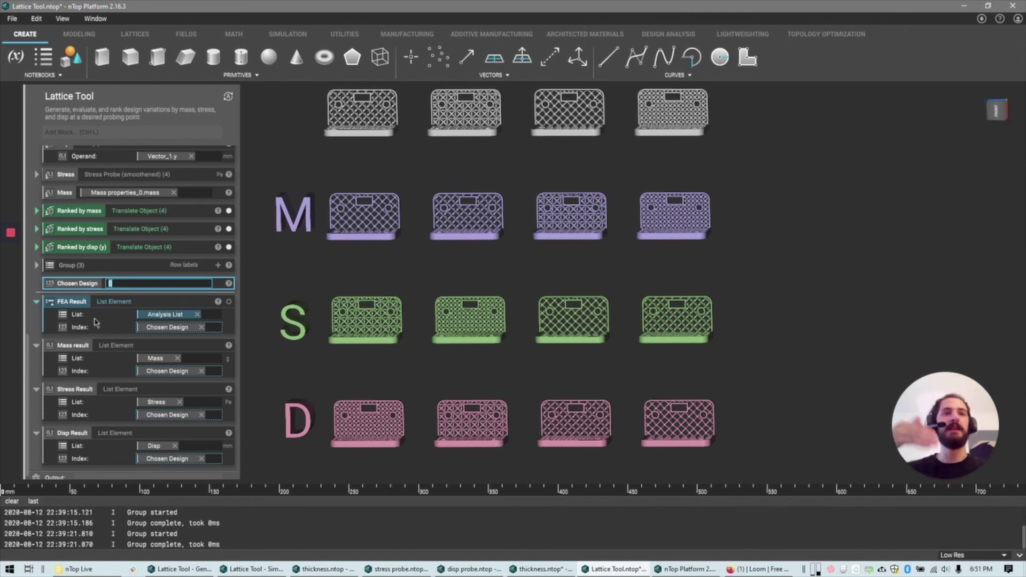
pyautogui.click(92, 354)
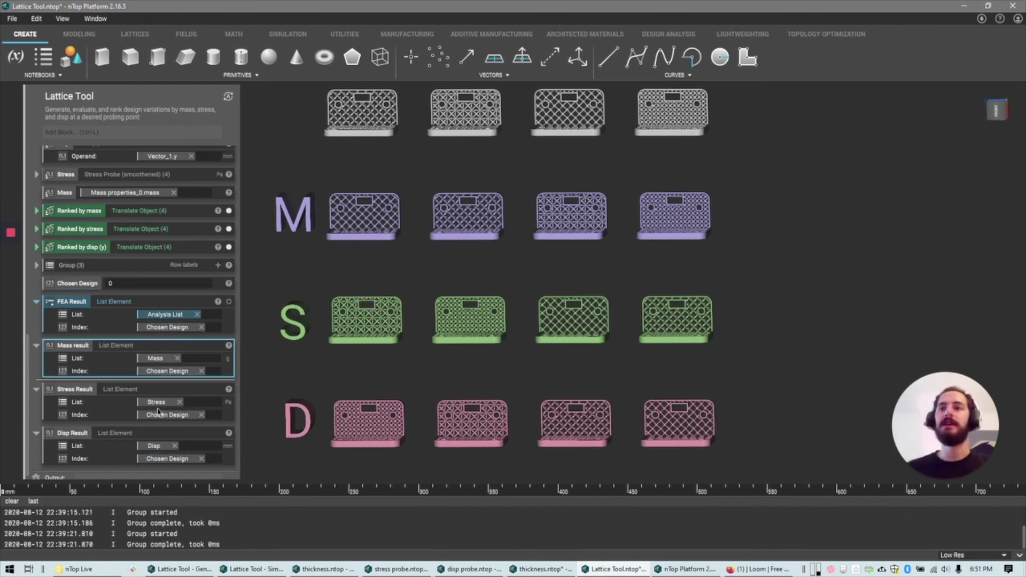
pyautogui.click(277, 460)
pyautogui.click(94, 288)
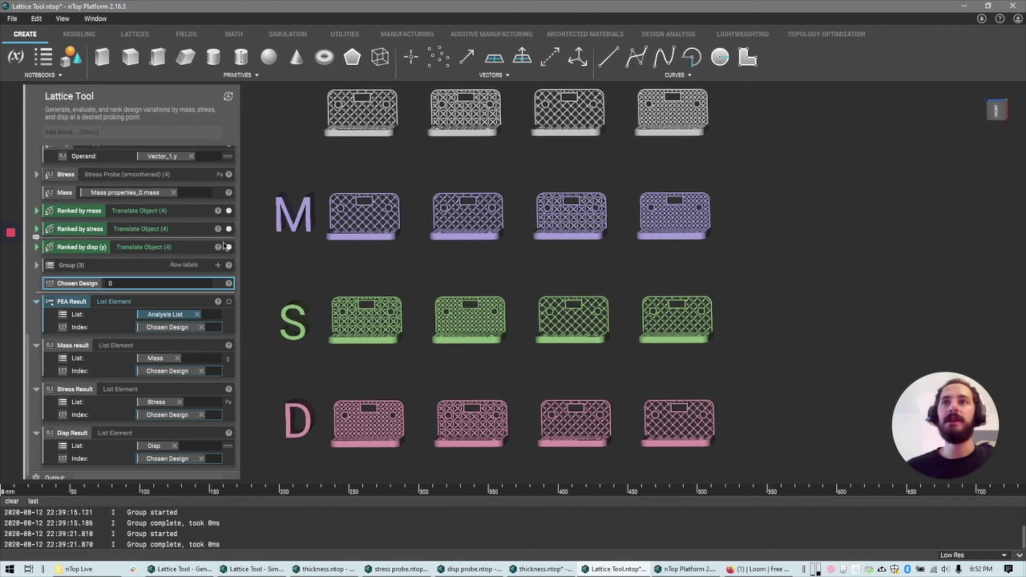
pyautogui.click(330, 167)
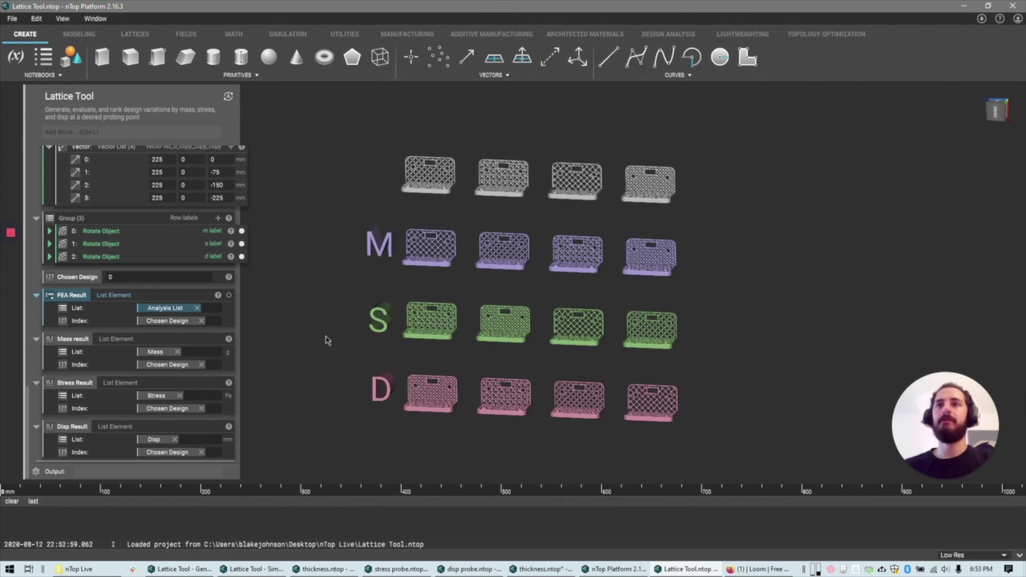
# Inspect the Mass, Stress and Disp Result values for Chosen Design 0
pyautogui.click(157, 296)
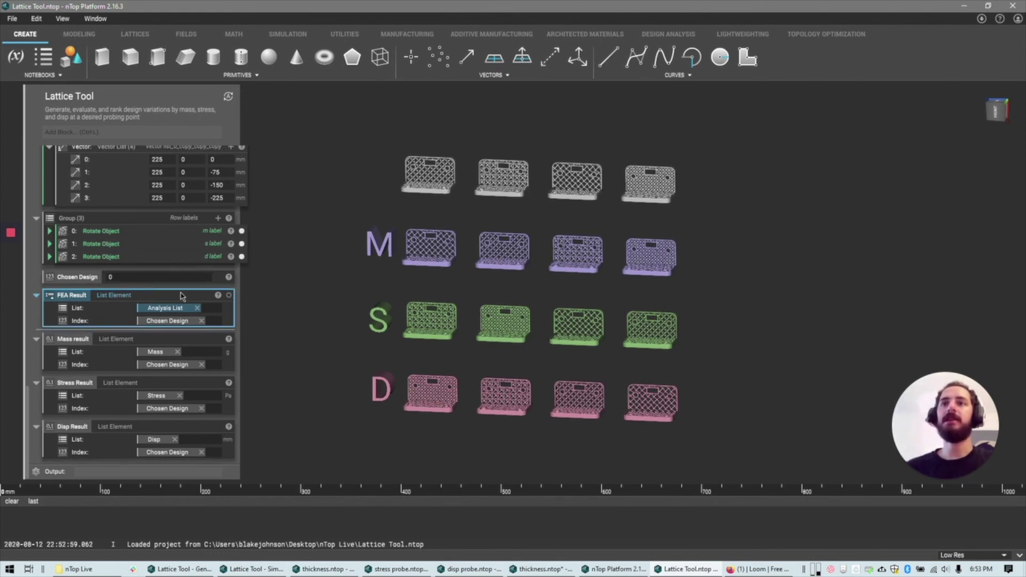
pyautogui.click(229, 339)
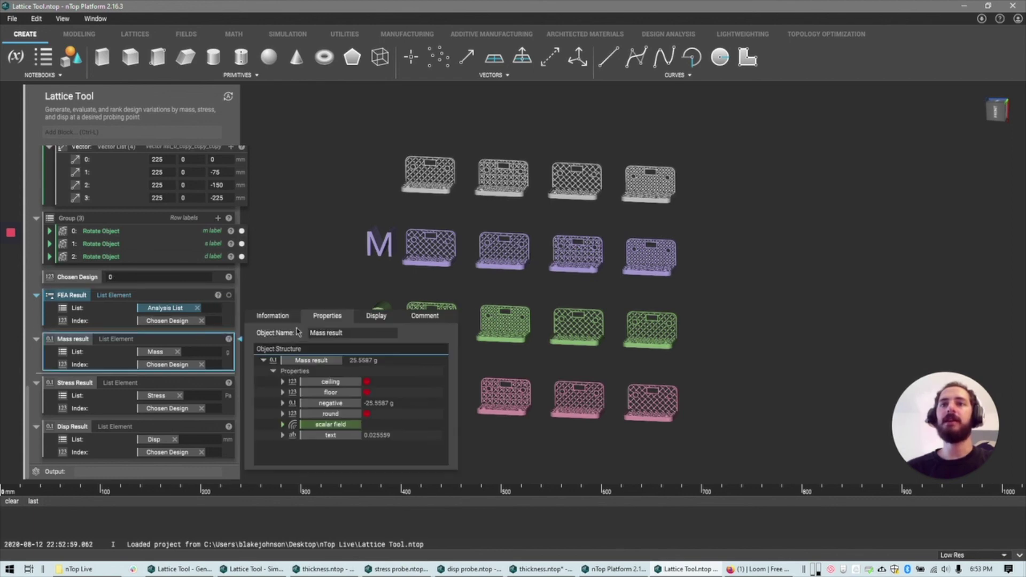
pyautogui.click(228, 382)
pyautogui.click(229, 426)
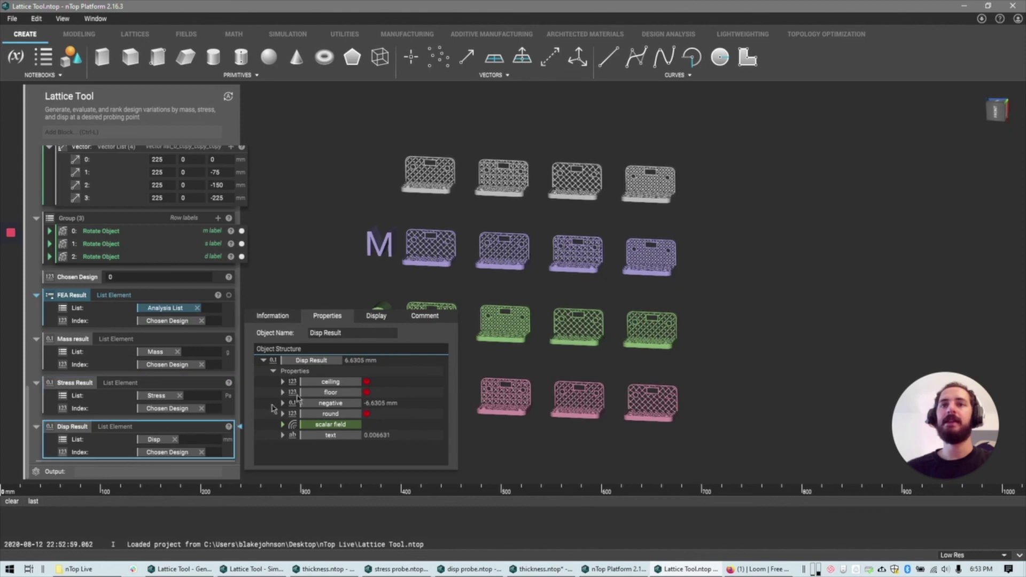
# Turn on the FEA Result so the single chosen bracket shows its displacement
pyautogui.click(272, 264)
pyautogui.click(193, 296)
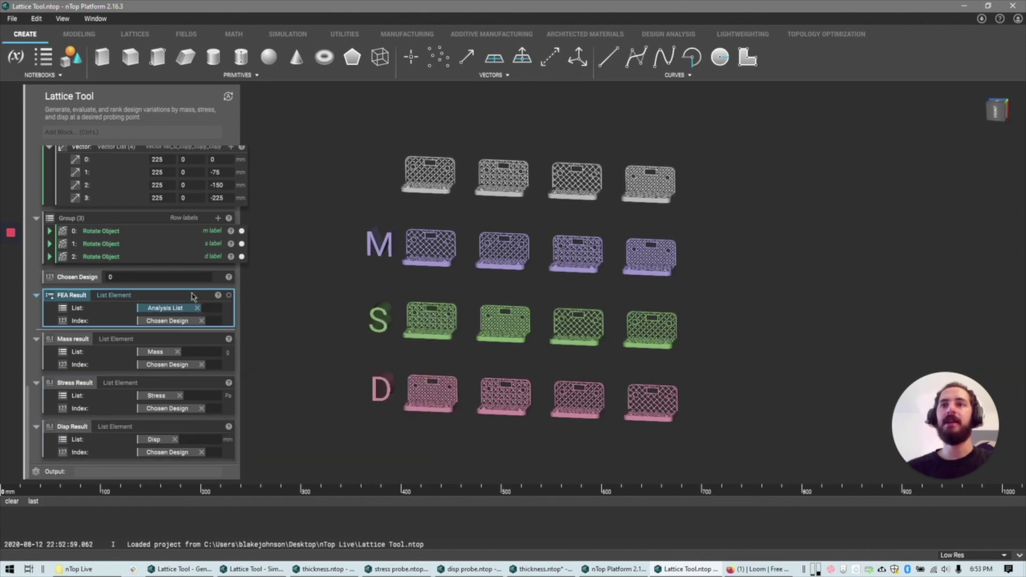
pyautogui.click(229, 295)
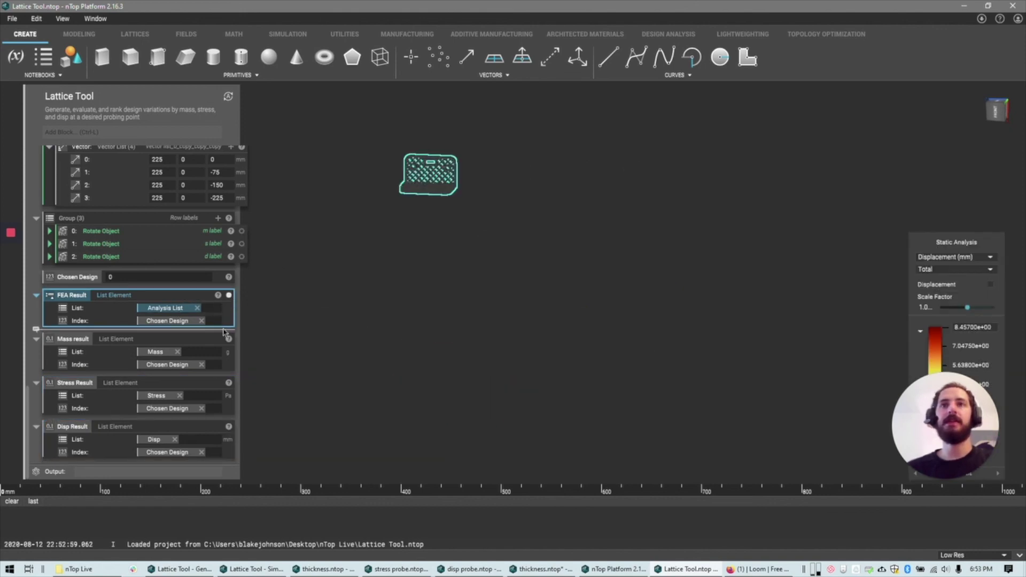
# Change the Static Analysis legend from Displacement (mm) through Strain to Stress (Pa), peaking at 6.06980e+09
pyautogui.scroll(3, 404, 183)
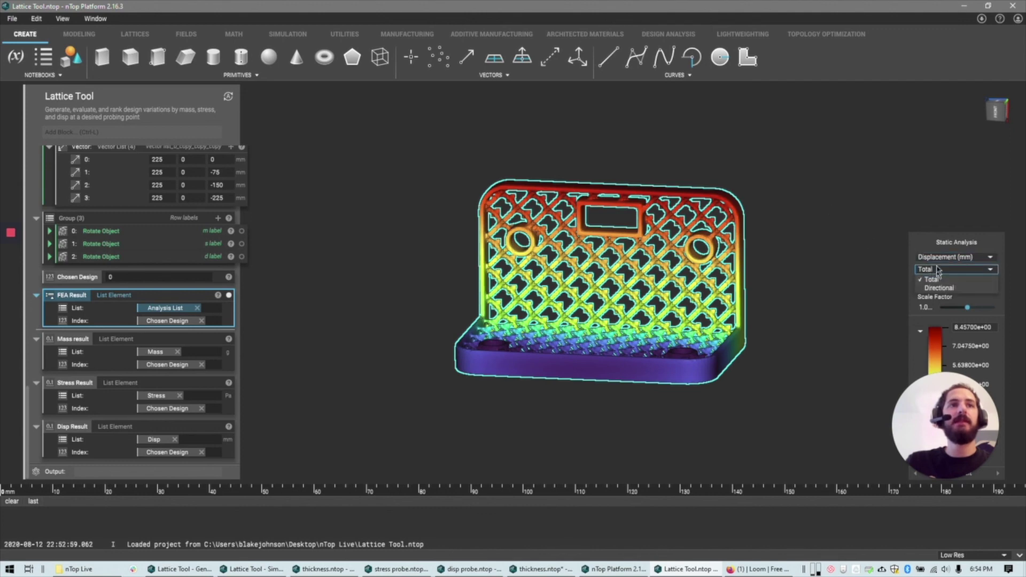
pyautogui.click(939, 258)
pyautogui.click(940, 276)
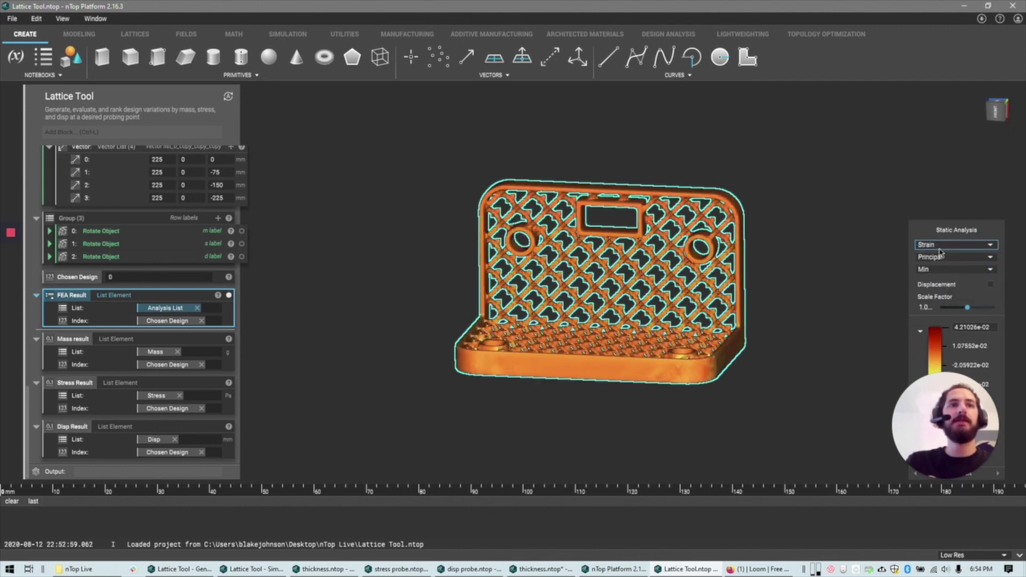
pyautogui.click(942, 245)
pyautogui.click(939, 272)
pyautogui.moveTo(781, 316); pyautogui.dragTo(796, 293, button='right')
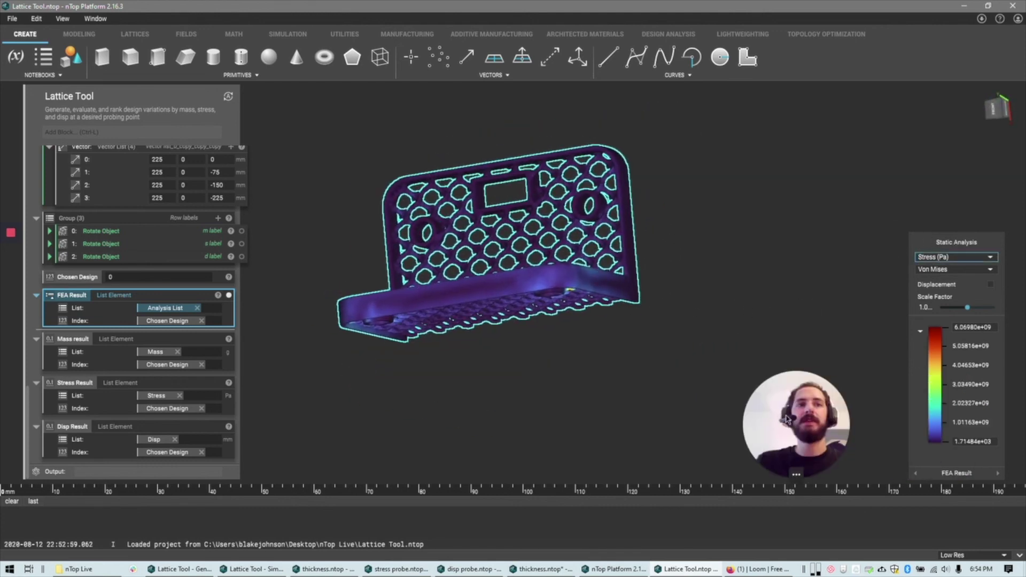
pyautogui.moveTo(748, 311); pyautogui.dragTo(527, 256, button='right')
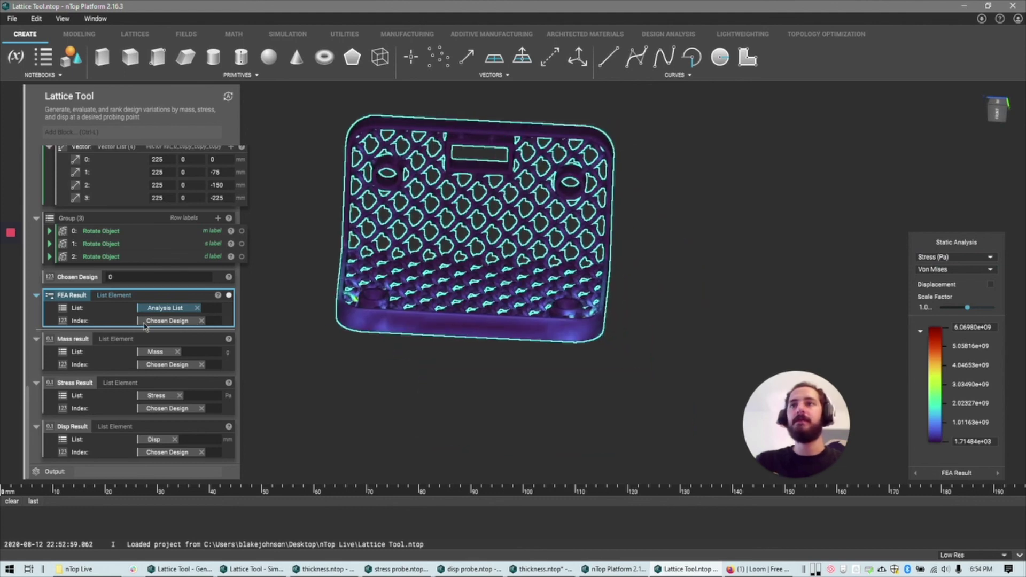
pyautogui.scroll(10, 112, 350)
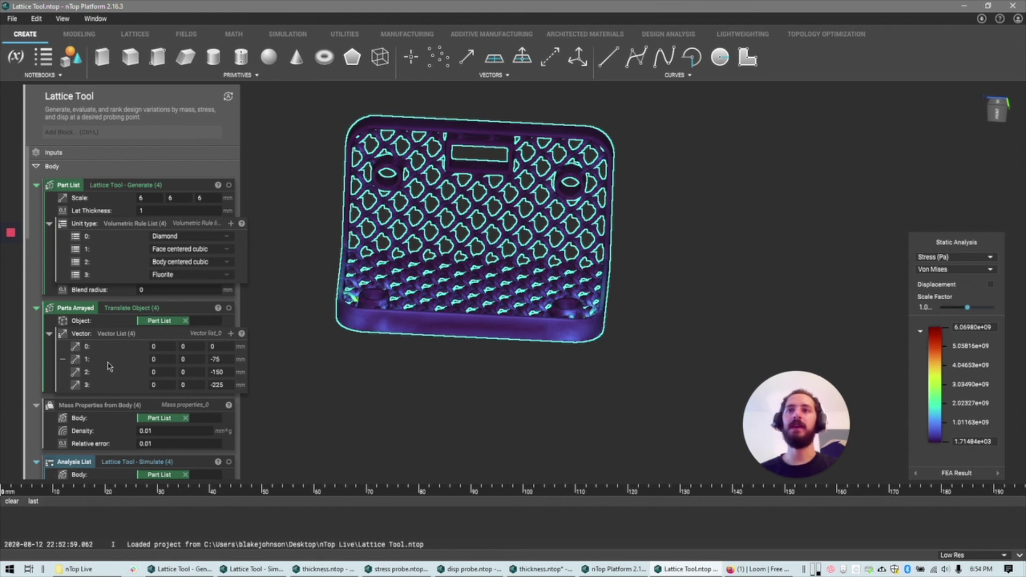
pyautogui.scroll(-15, 110, 366)
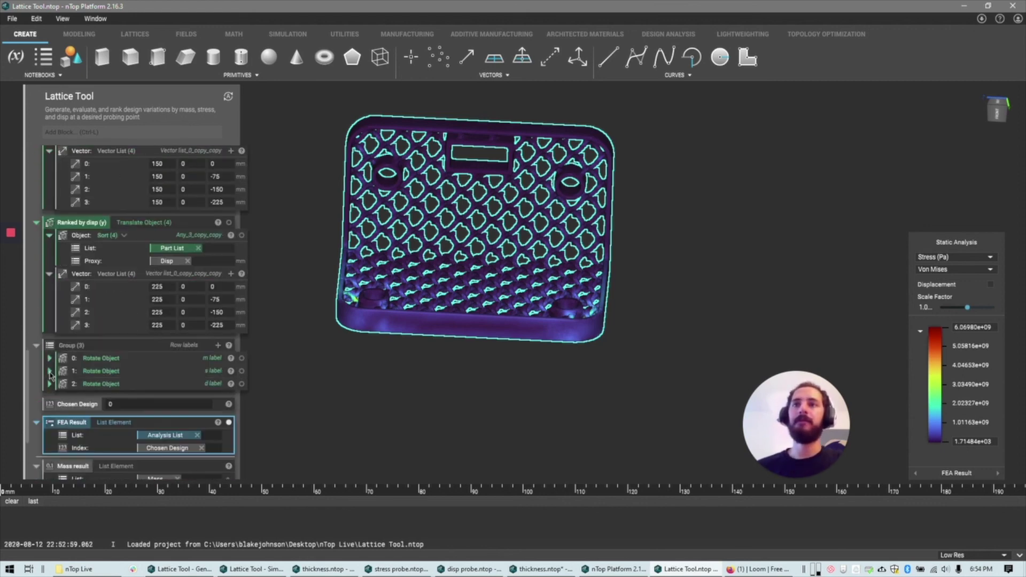
pyautogui.scroll(5, 81, 380)
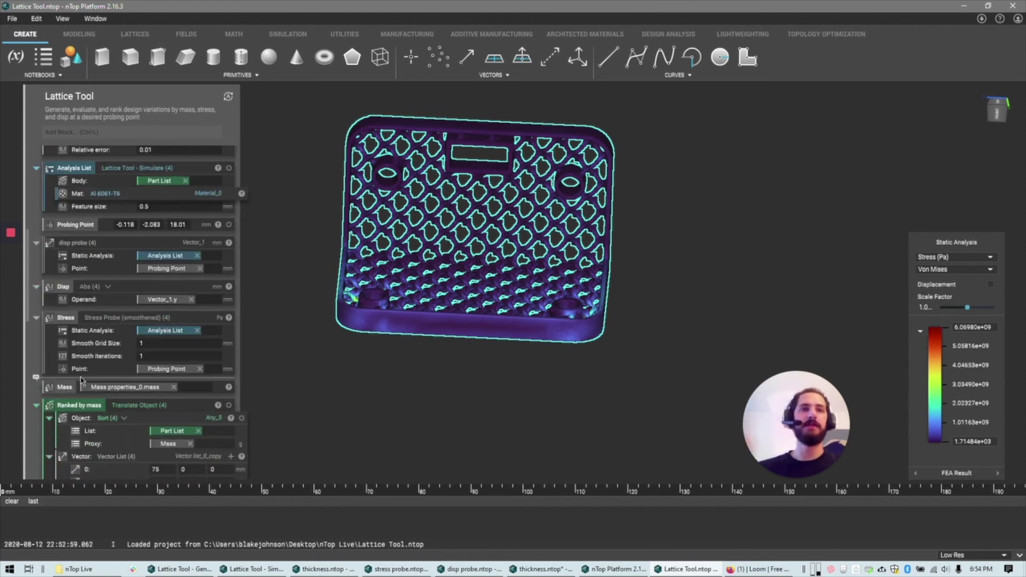
pyautogui.scroll(-12, 91, 379)
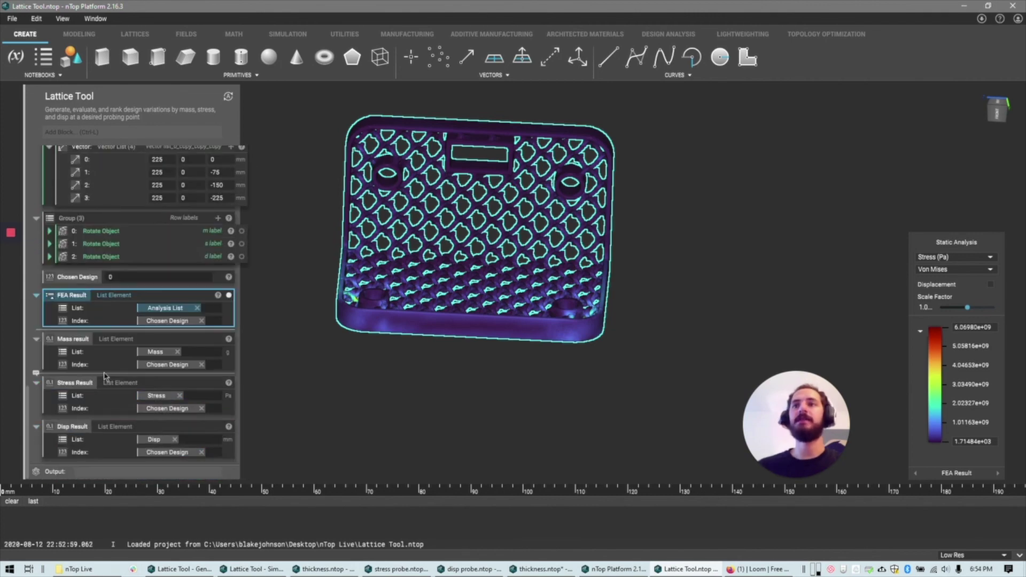
# Change the legend from Stress (Pa) back to Total Displacement (mm), ranging 0 to 8.45700e+00
pyautogui.moveTo(395, 354); pyautogui.dragTo(403, 284, button='right')
pyautogui.click(972, 270)
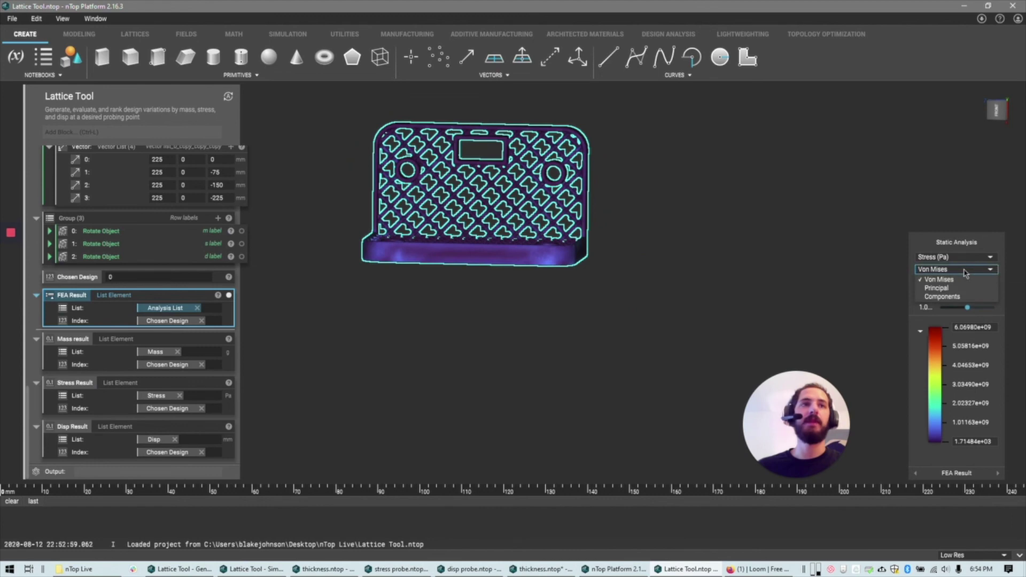
pyautogui.click(960, 258)
pyautogui.click(956, 267)
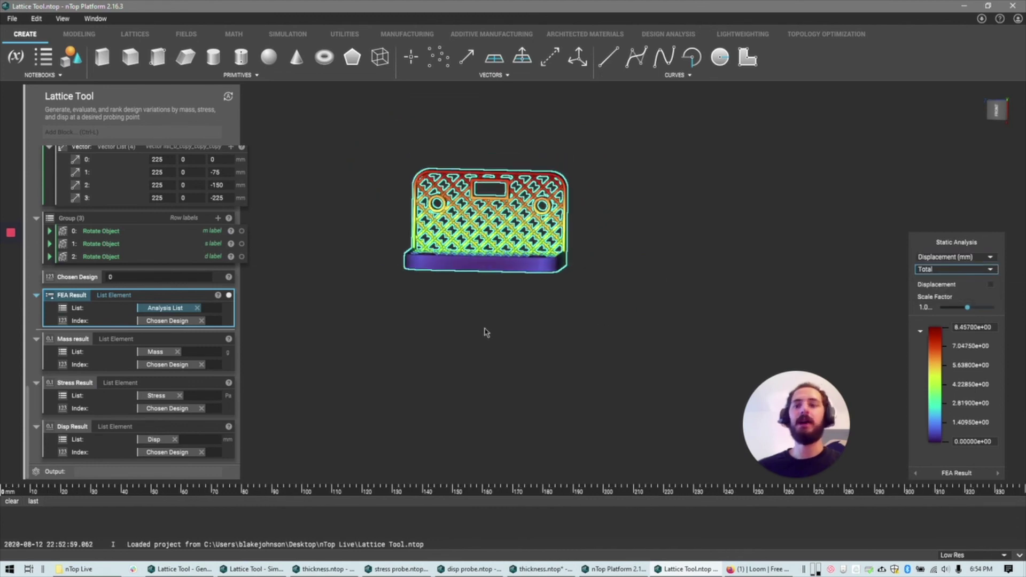
pyautogui.moveTo(497, 348); pyautogui.dragTo(502, 400, button='right')
pyautogui.scroll(2, 503, 400)
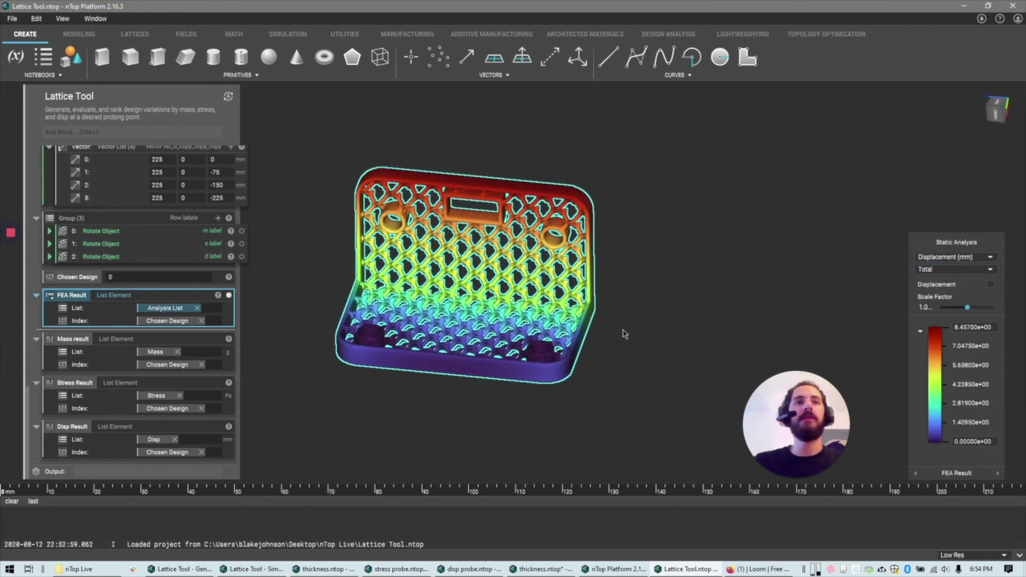
pyautogui.moveTo(625, 334); pyautogui.dragTo(542, 376, button='right')
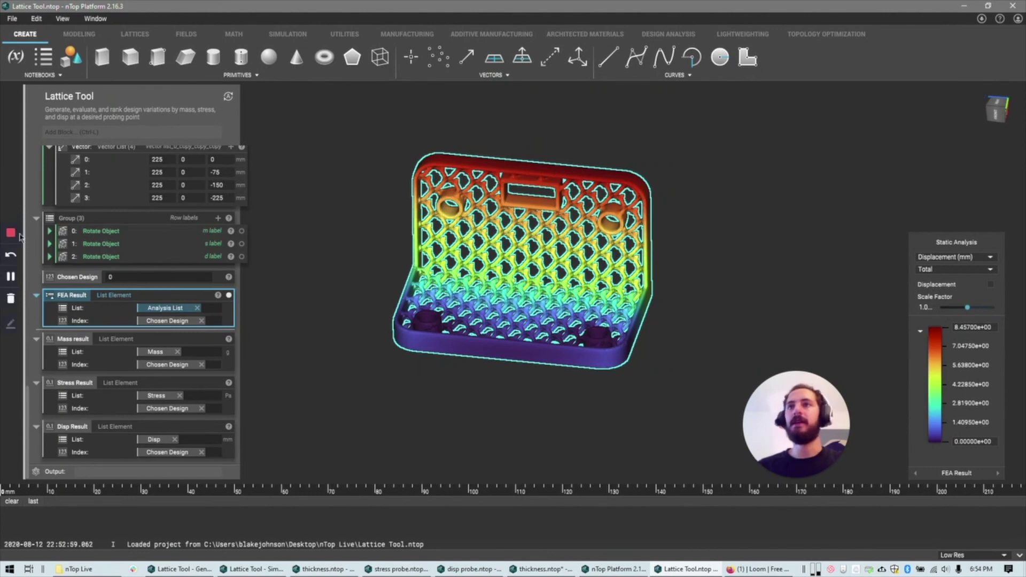